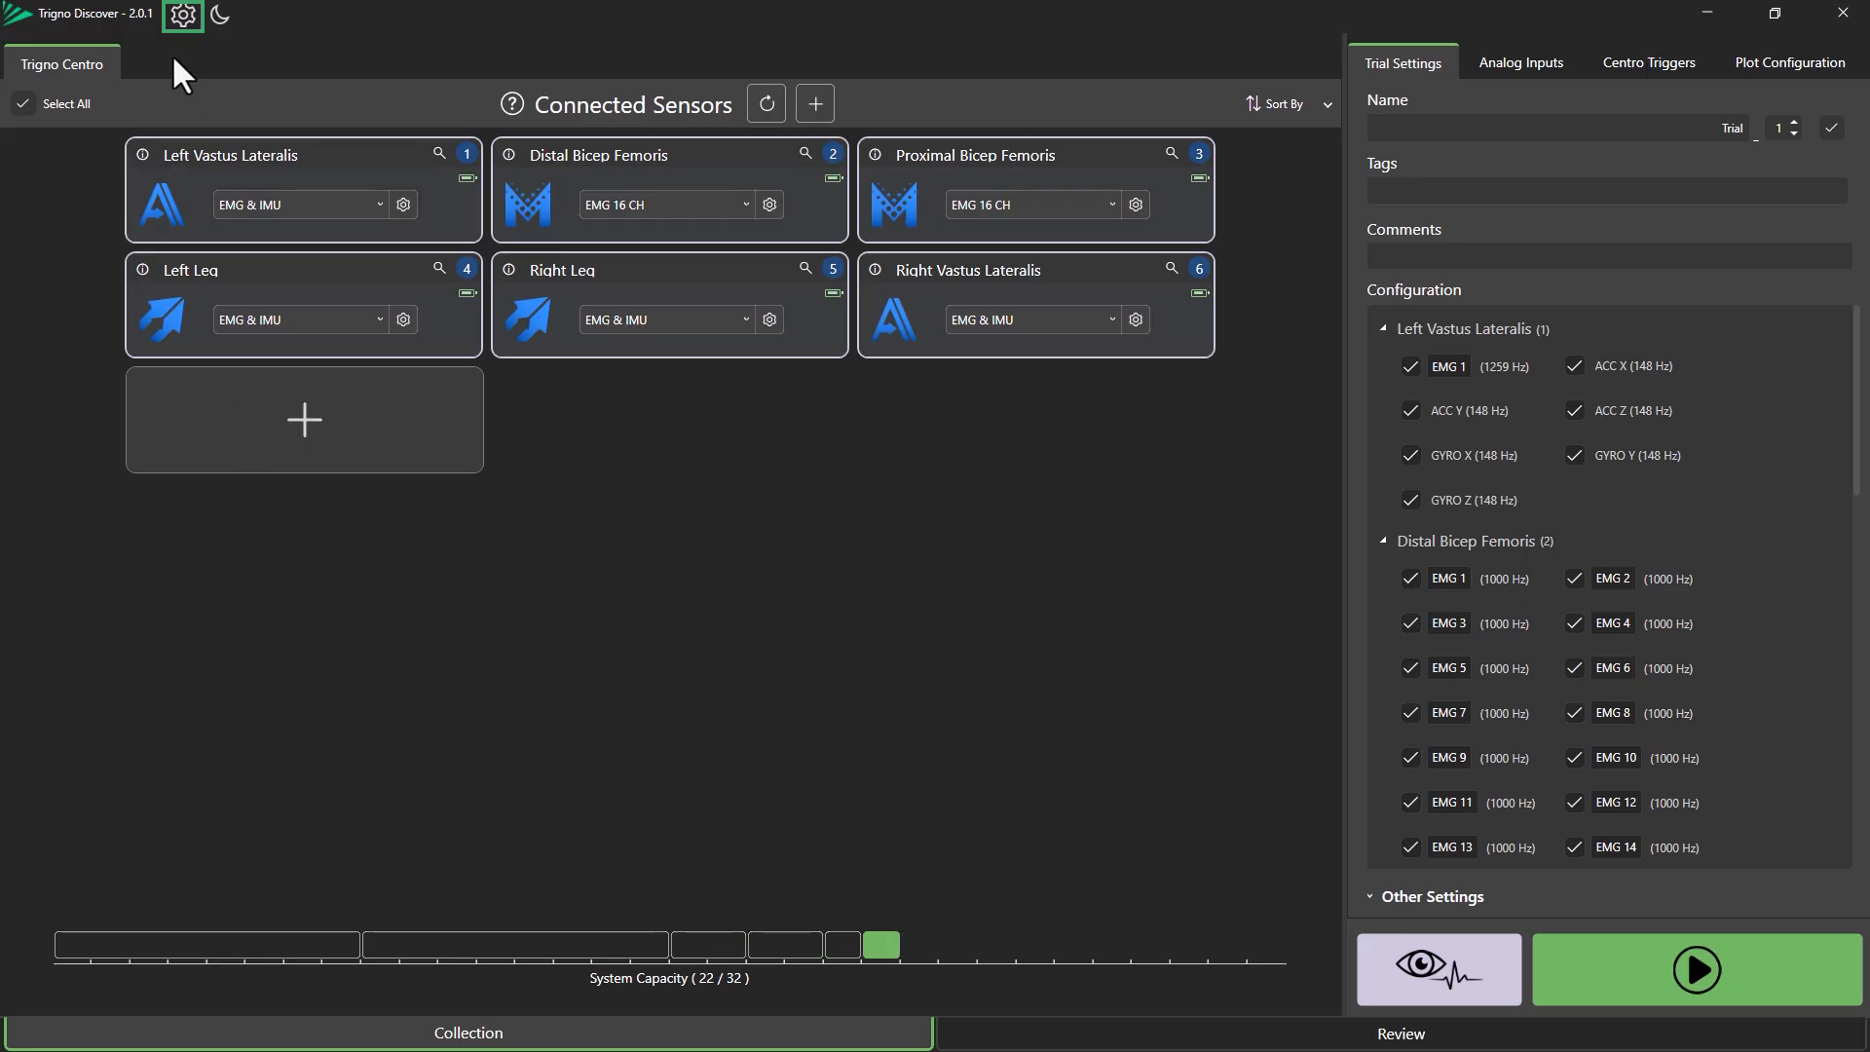
Start creating a new database in the settings, naming it Example Data.
click(183, 17)
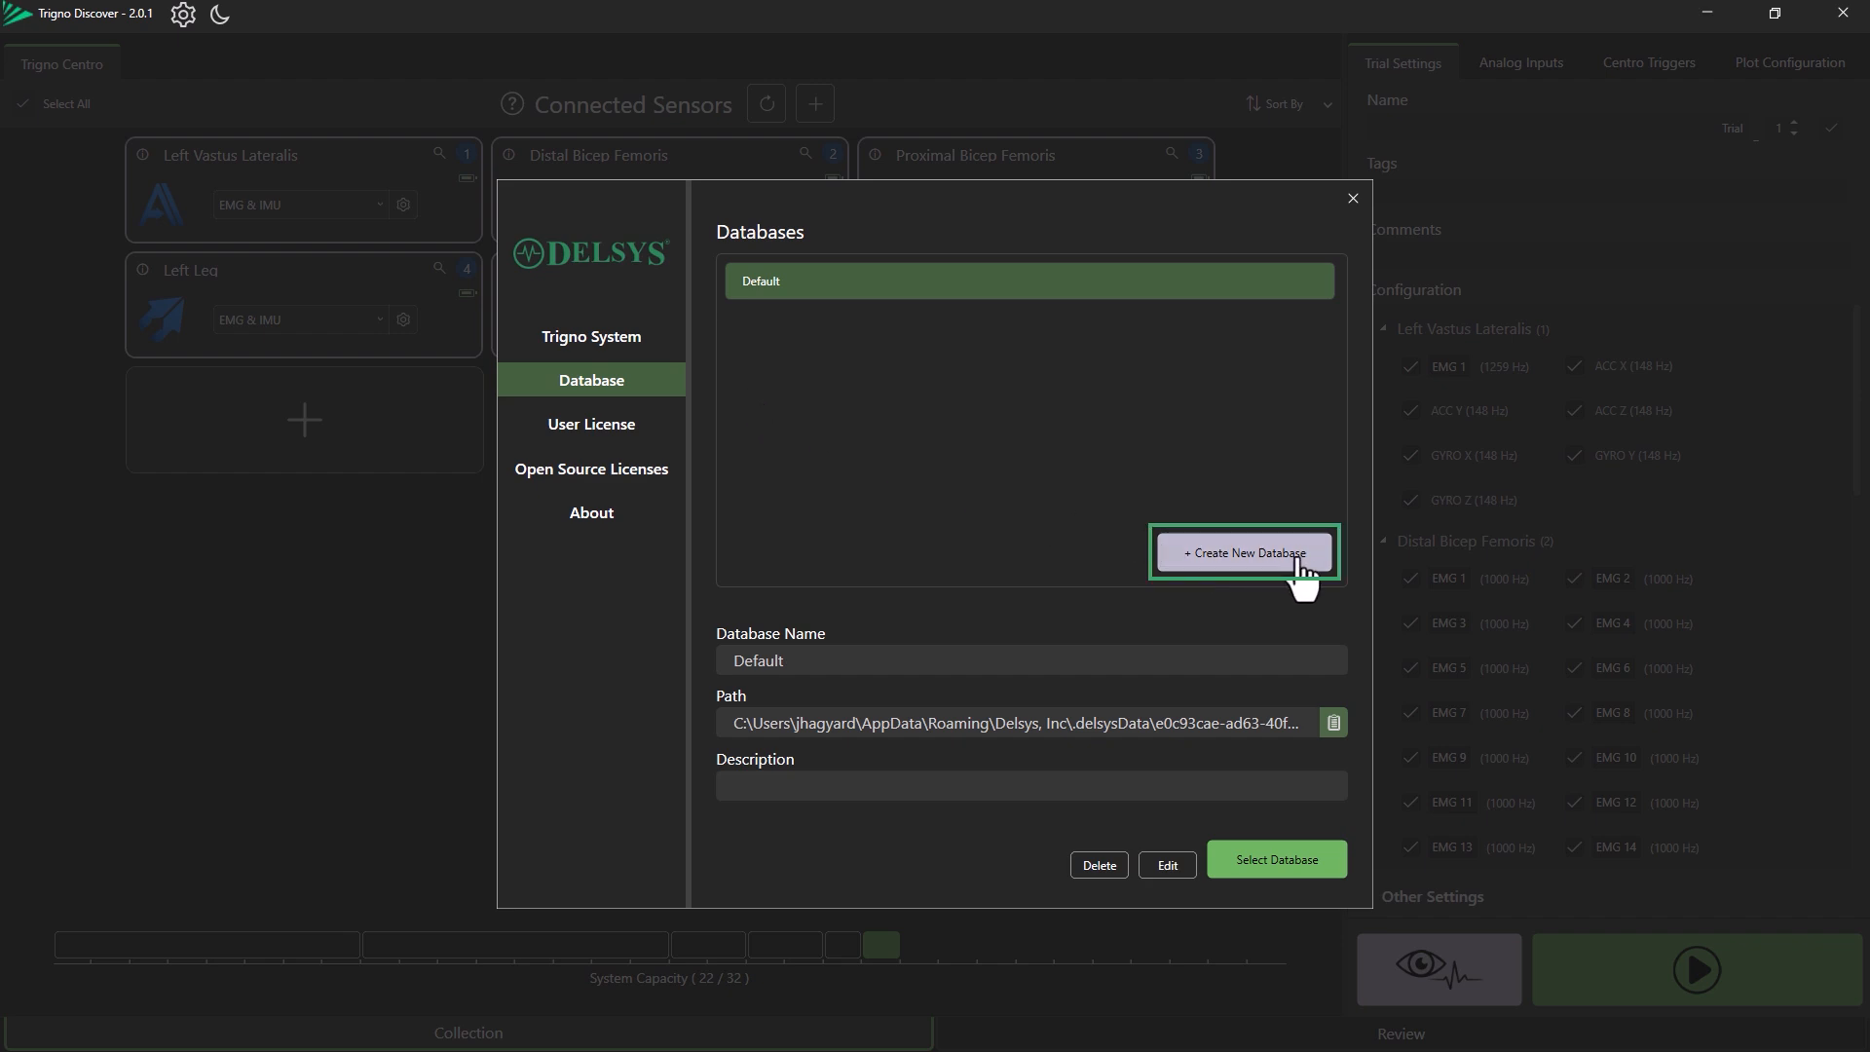
click(1249, 553)
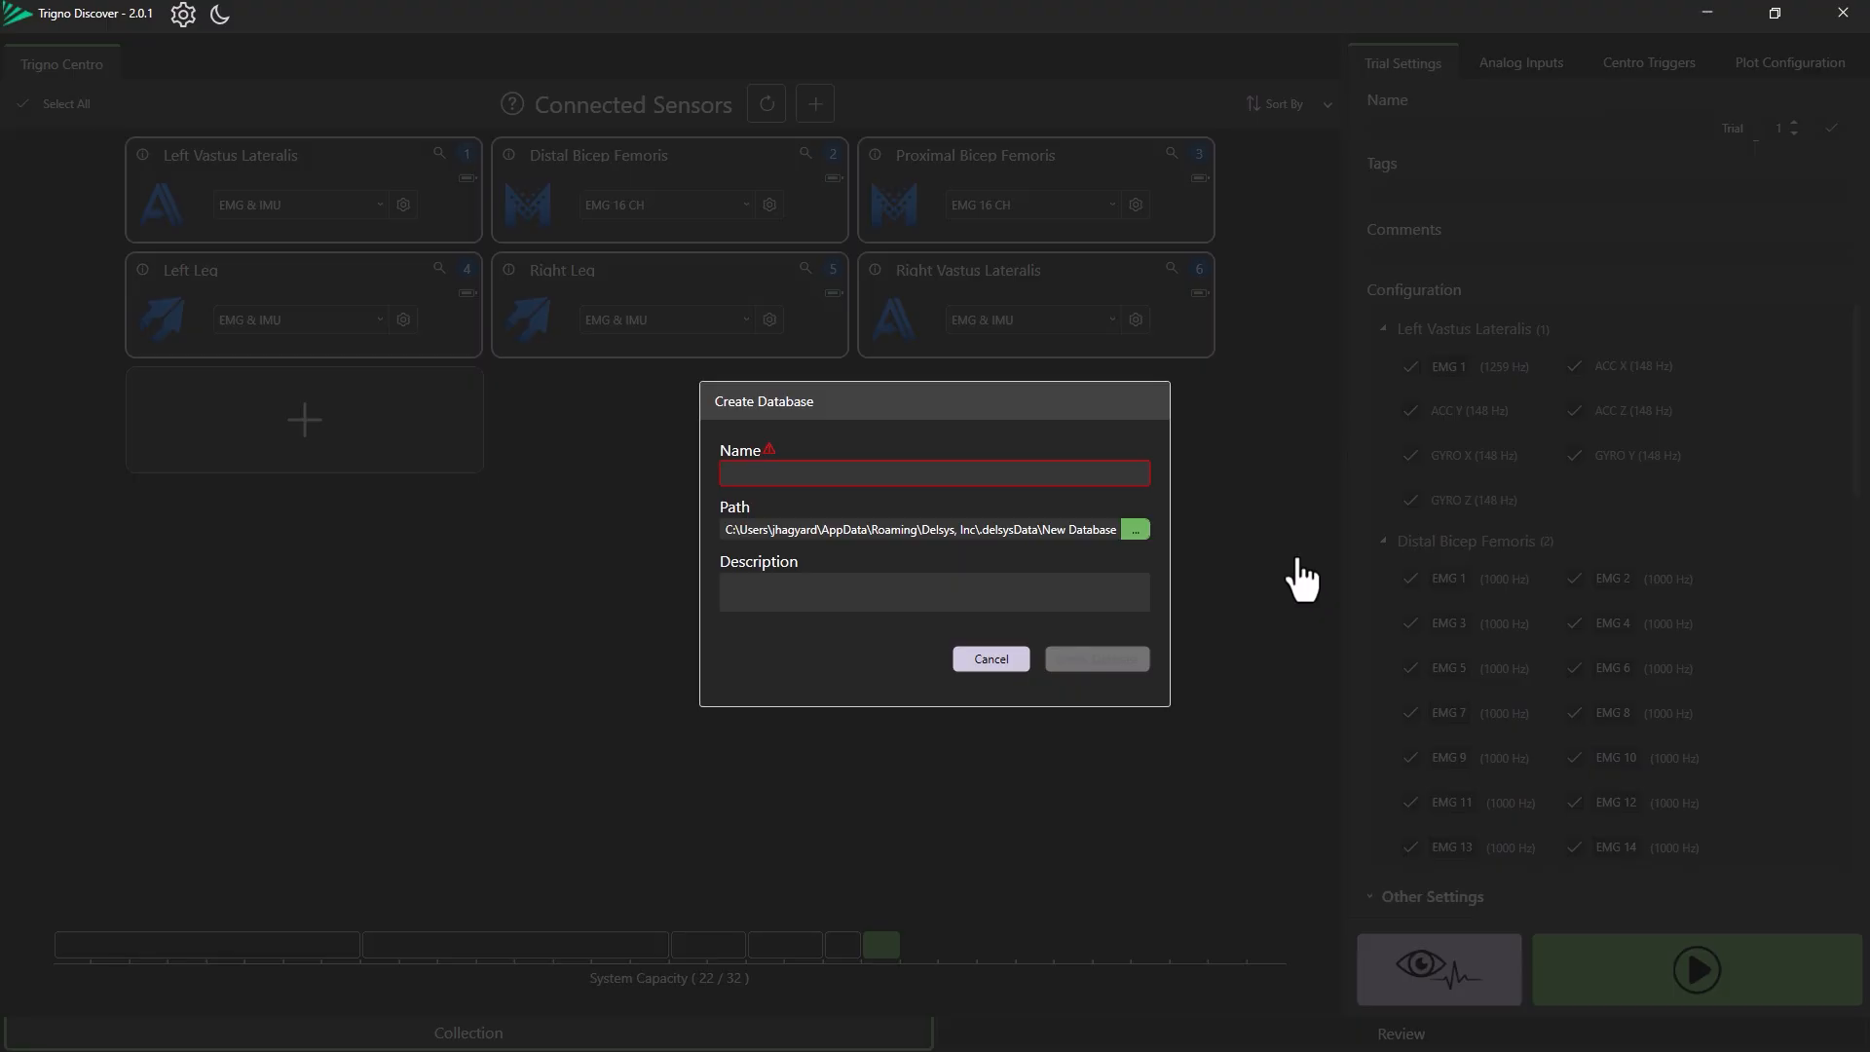
click(1002, 475)
text(Exa)
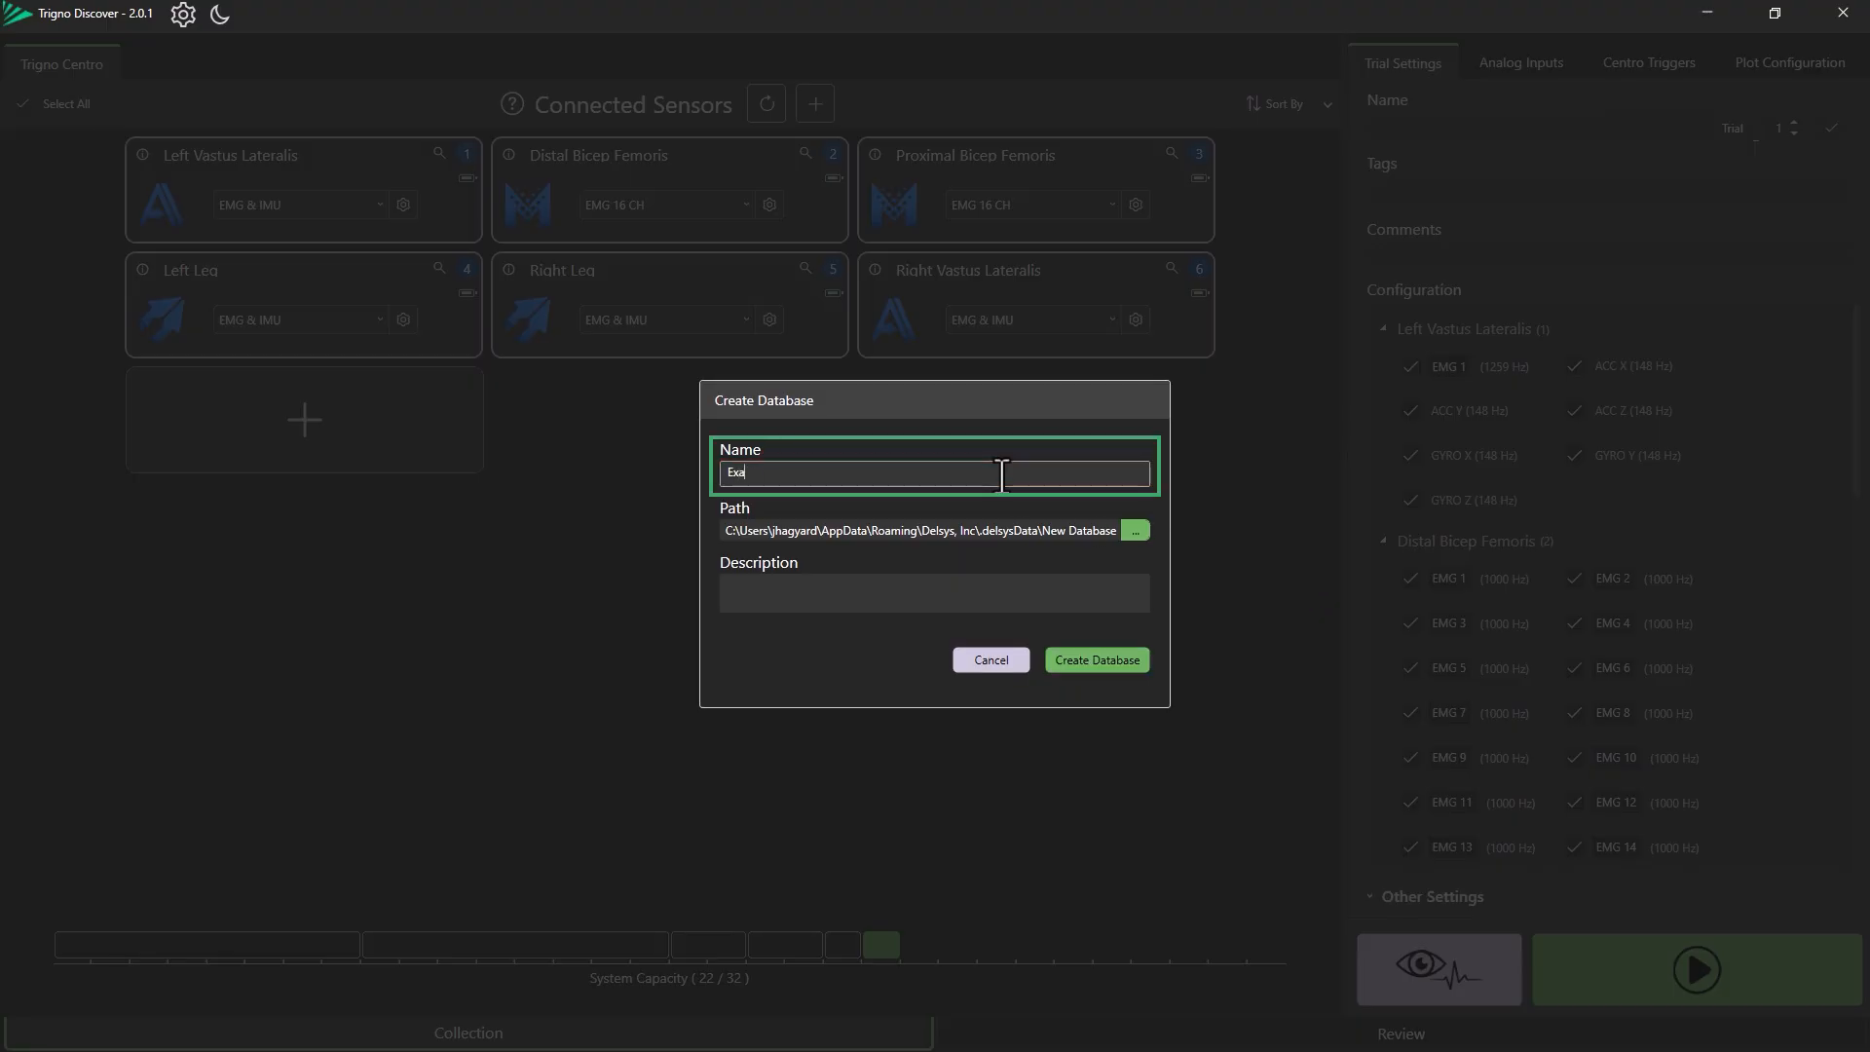
text(mple Data)
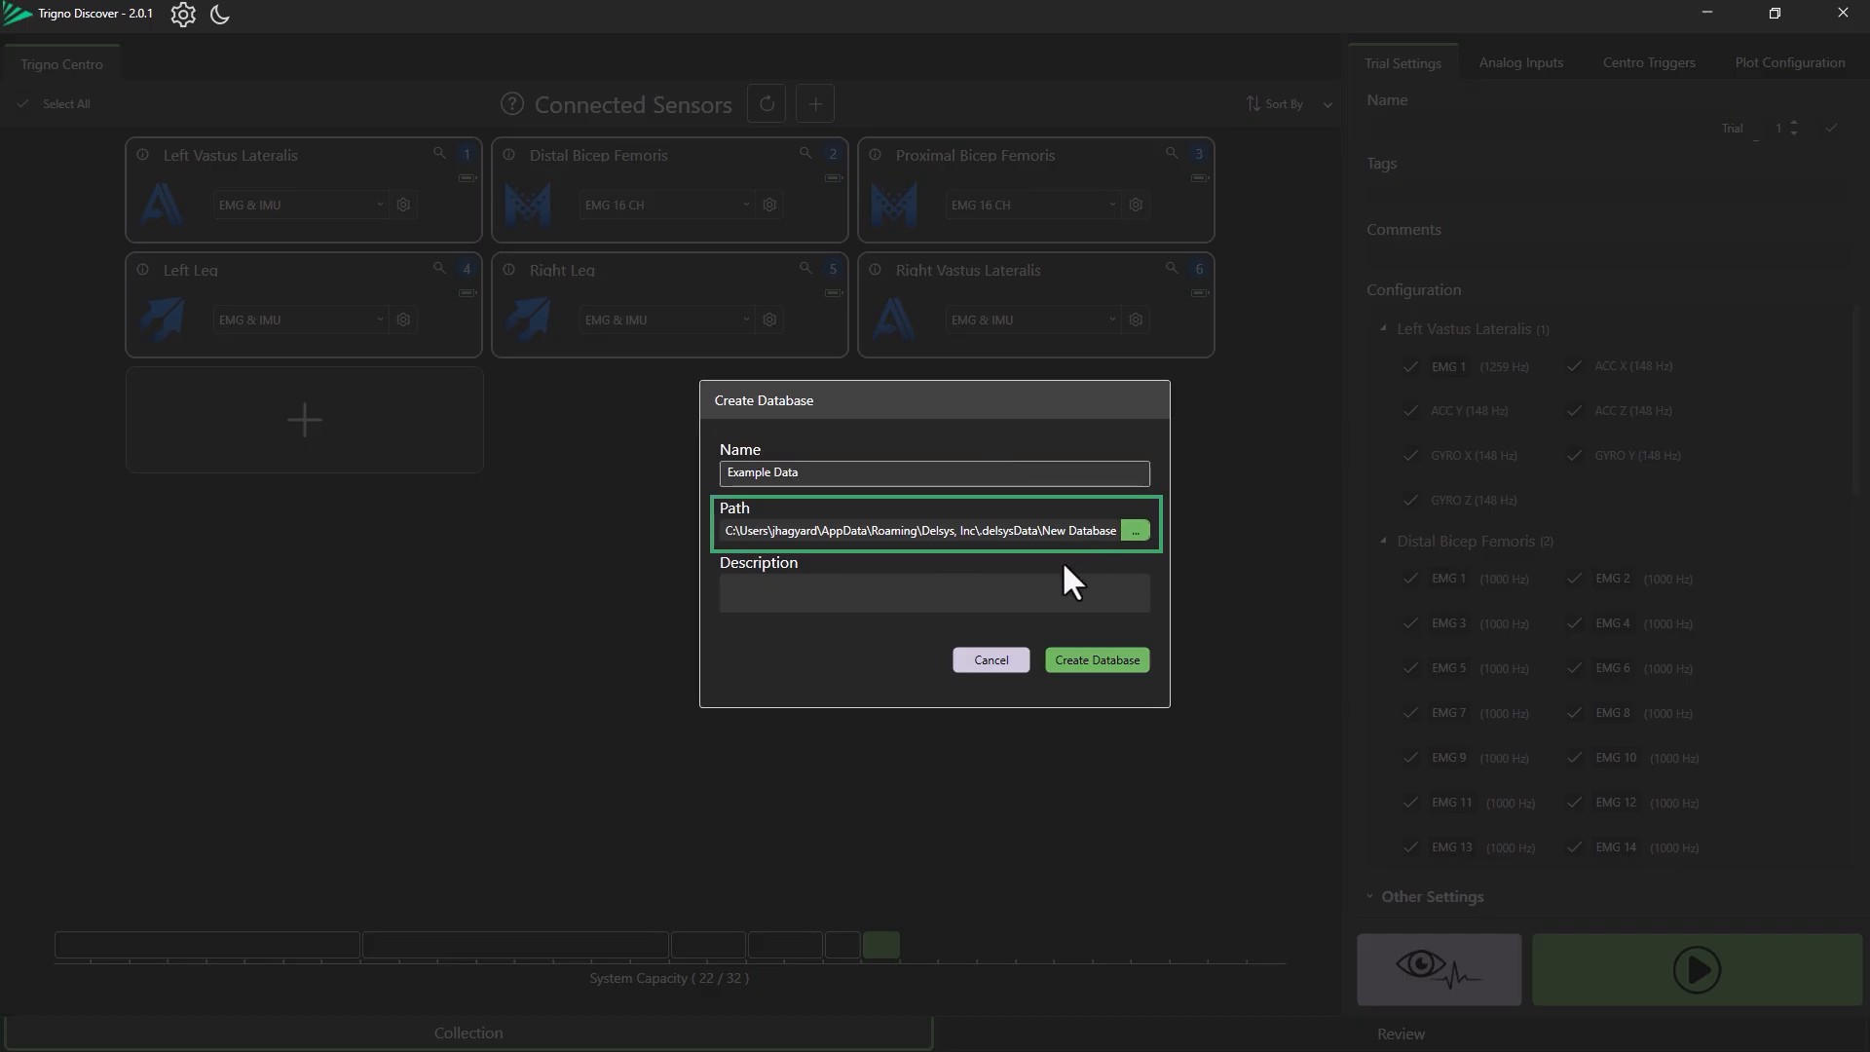
Describe the database as 'A place to save example data' and create it.
click(1032, 588)
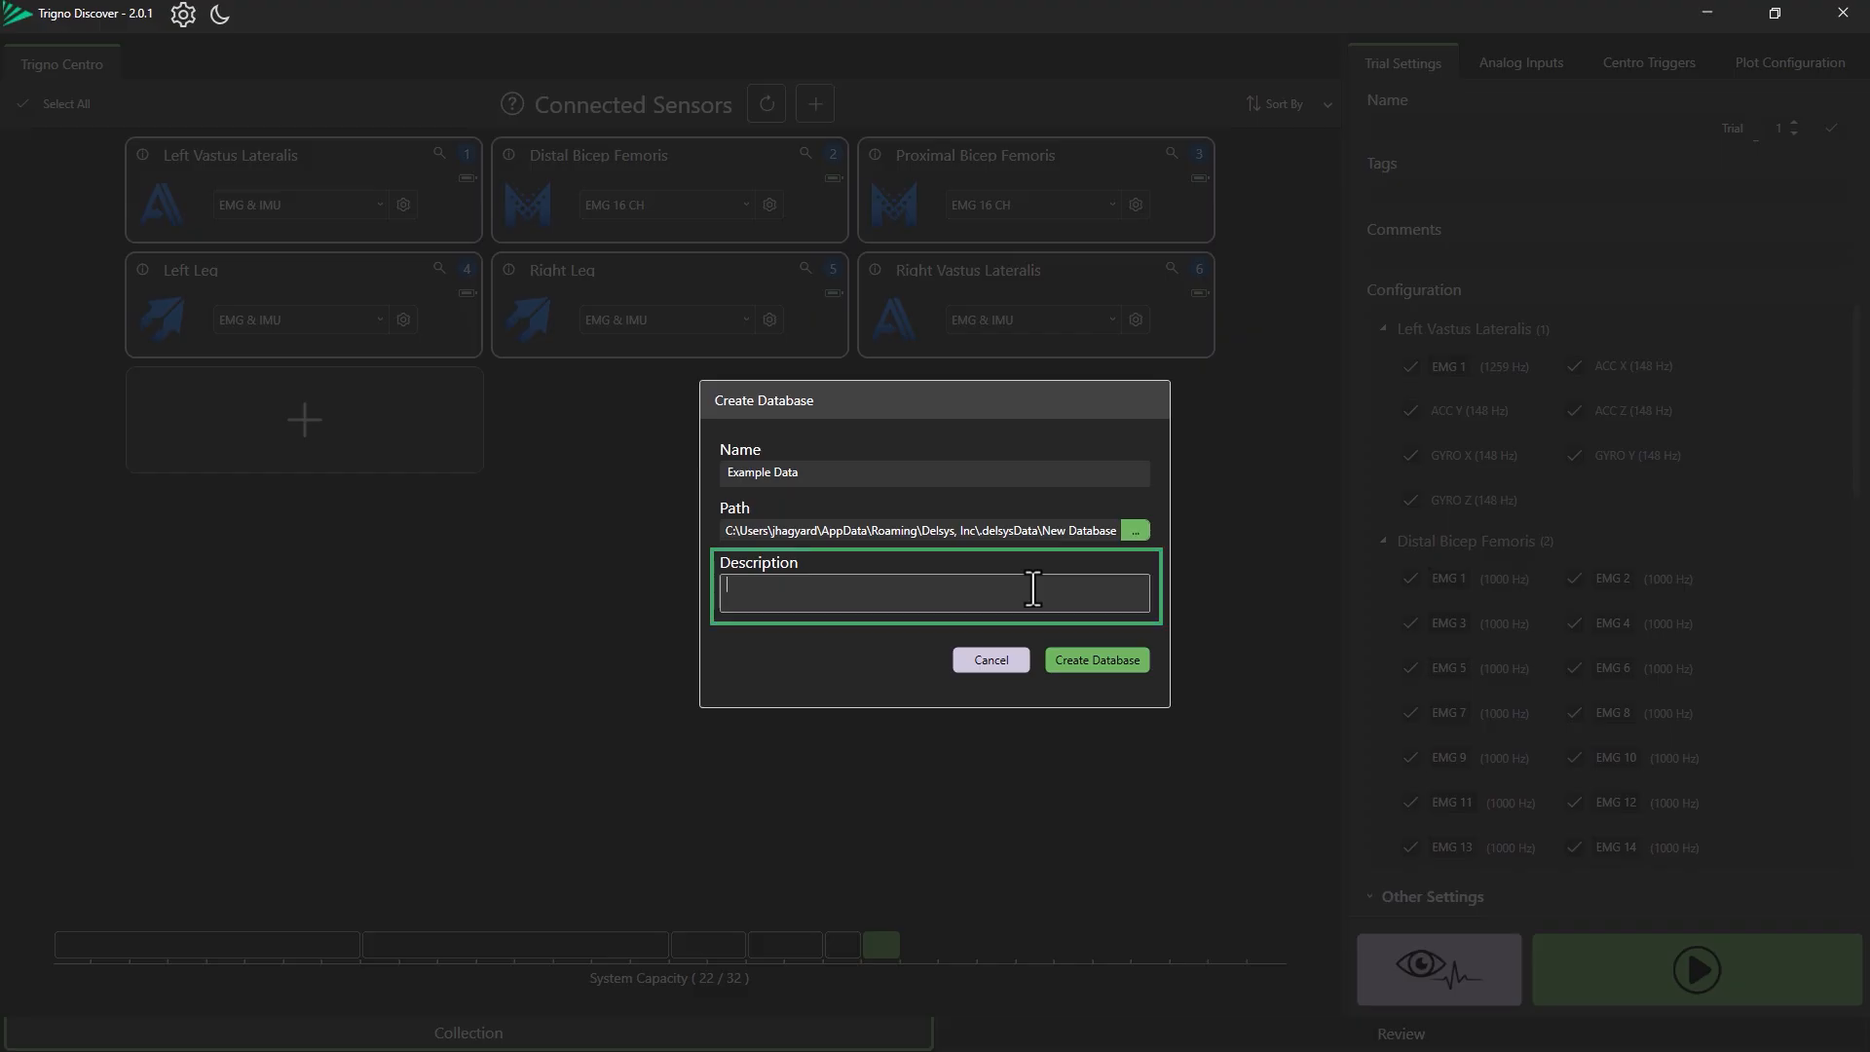
text(A place to save exam)
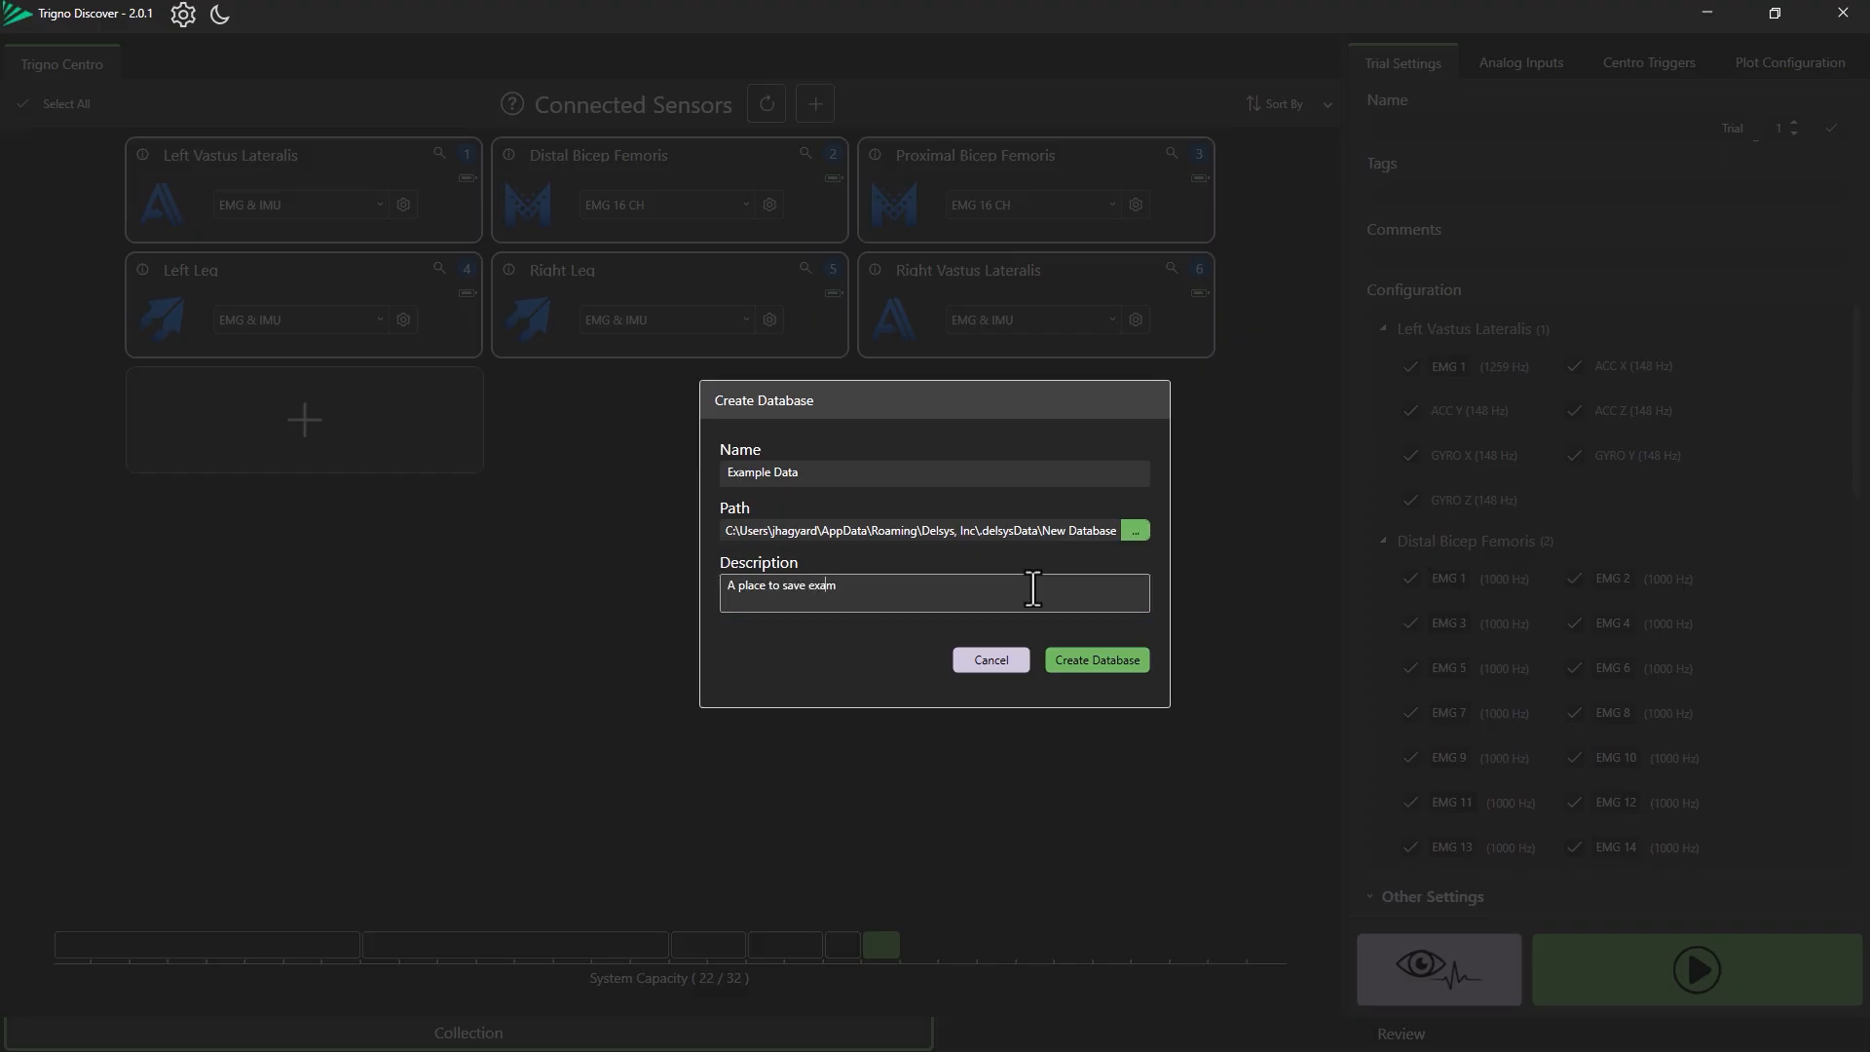
text(ple data)
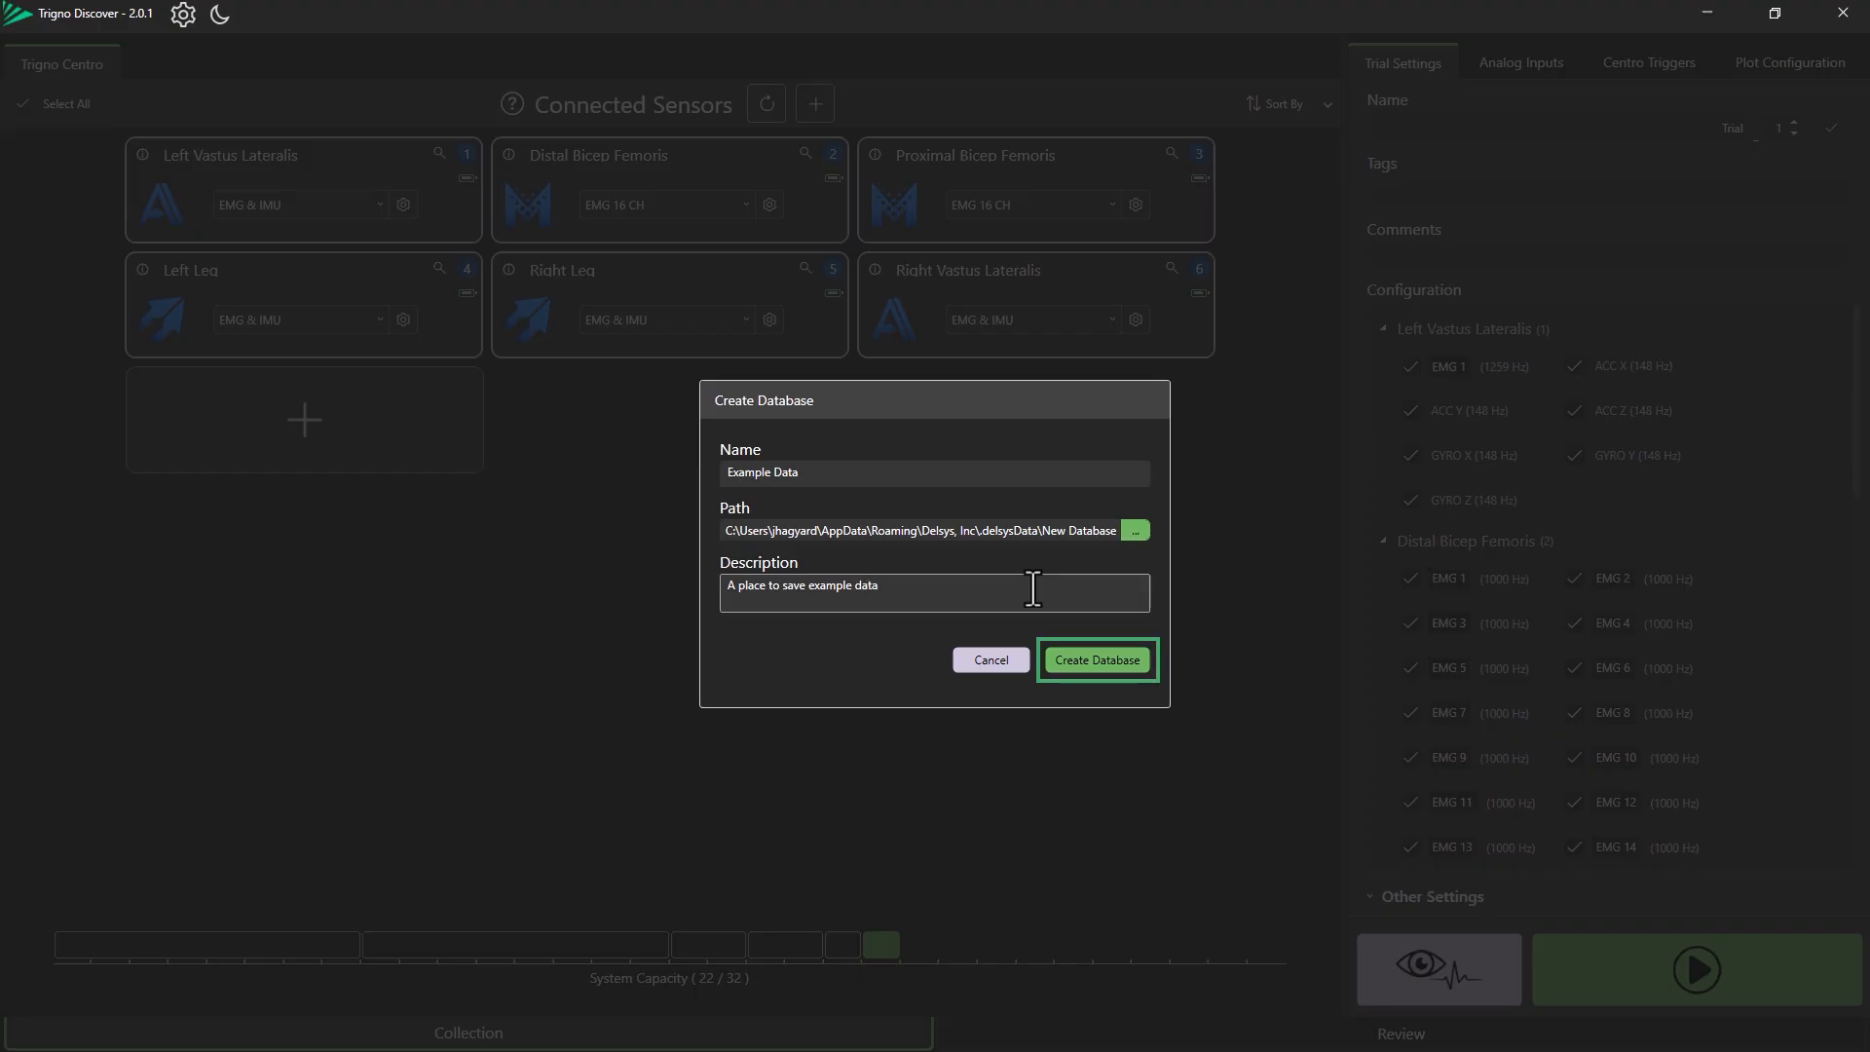
click(1084, 662)
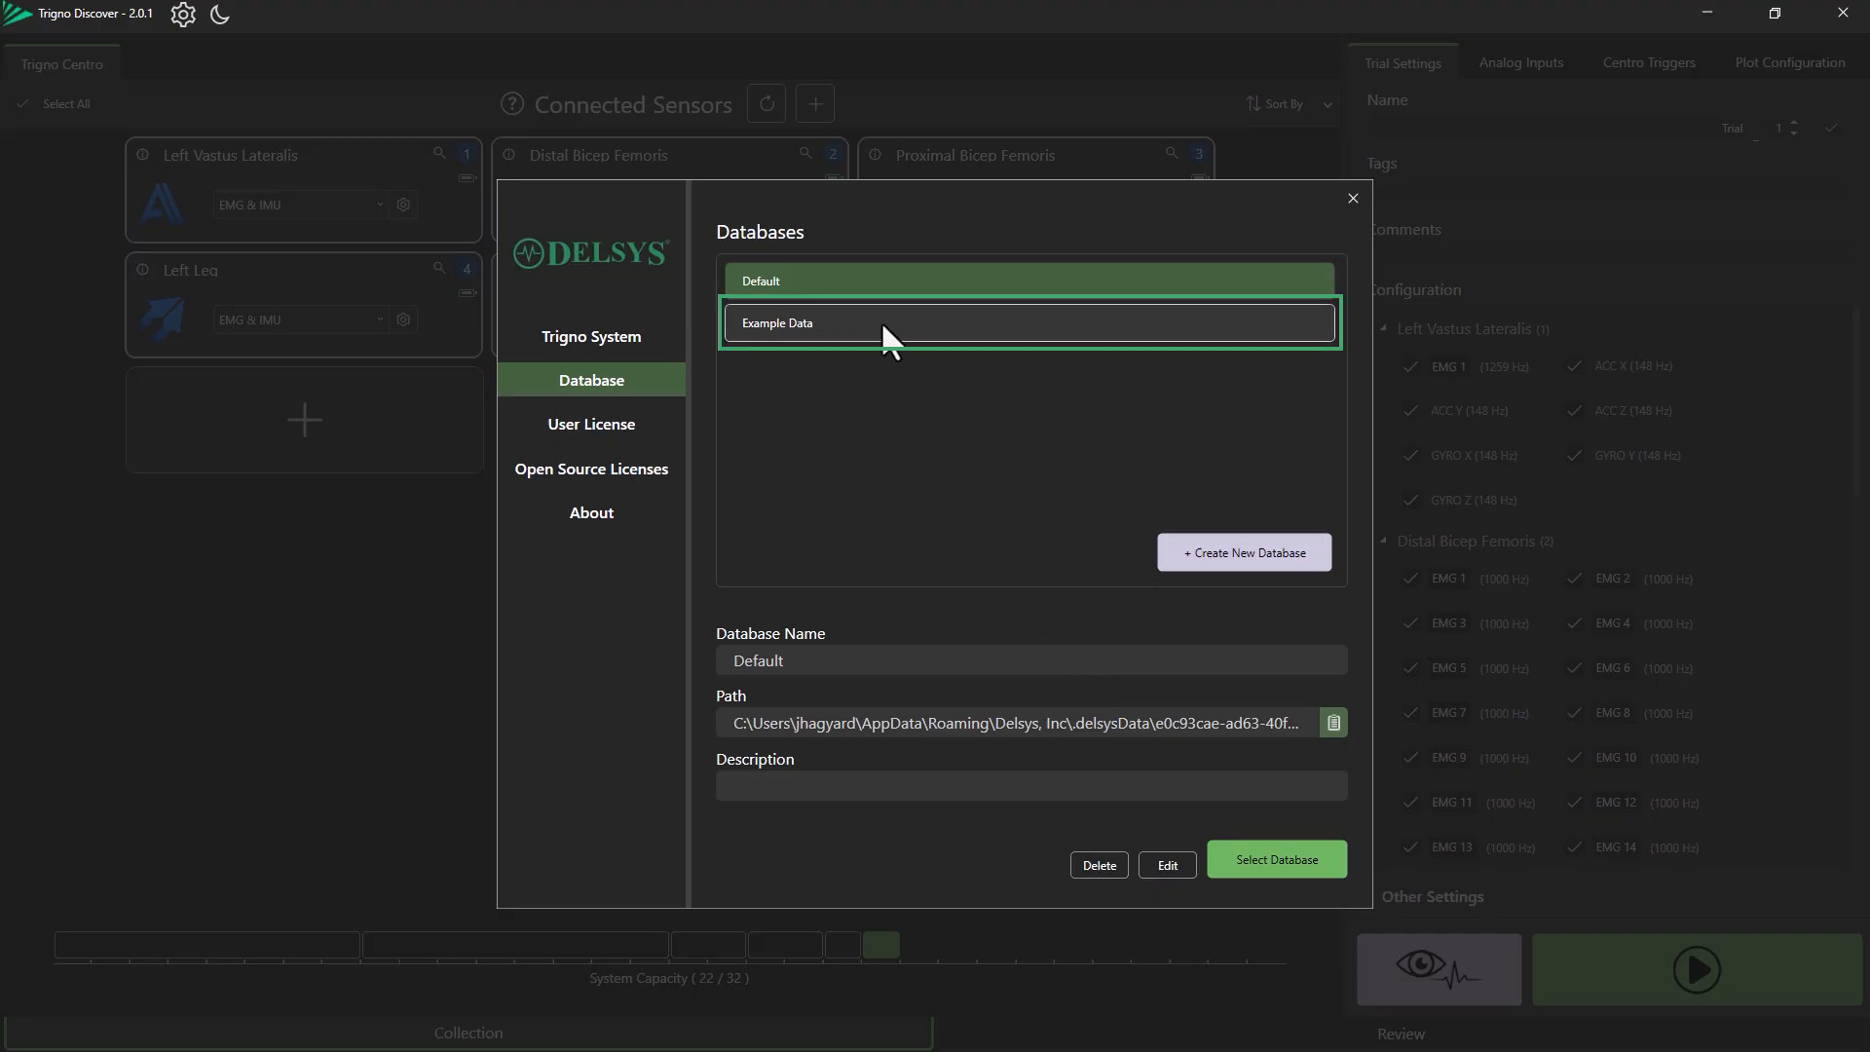
Select the Example Data database as the active database and close the settings.
click(882, 328)
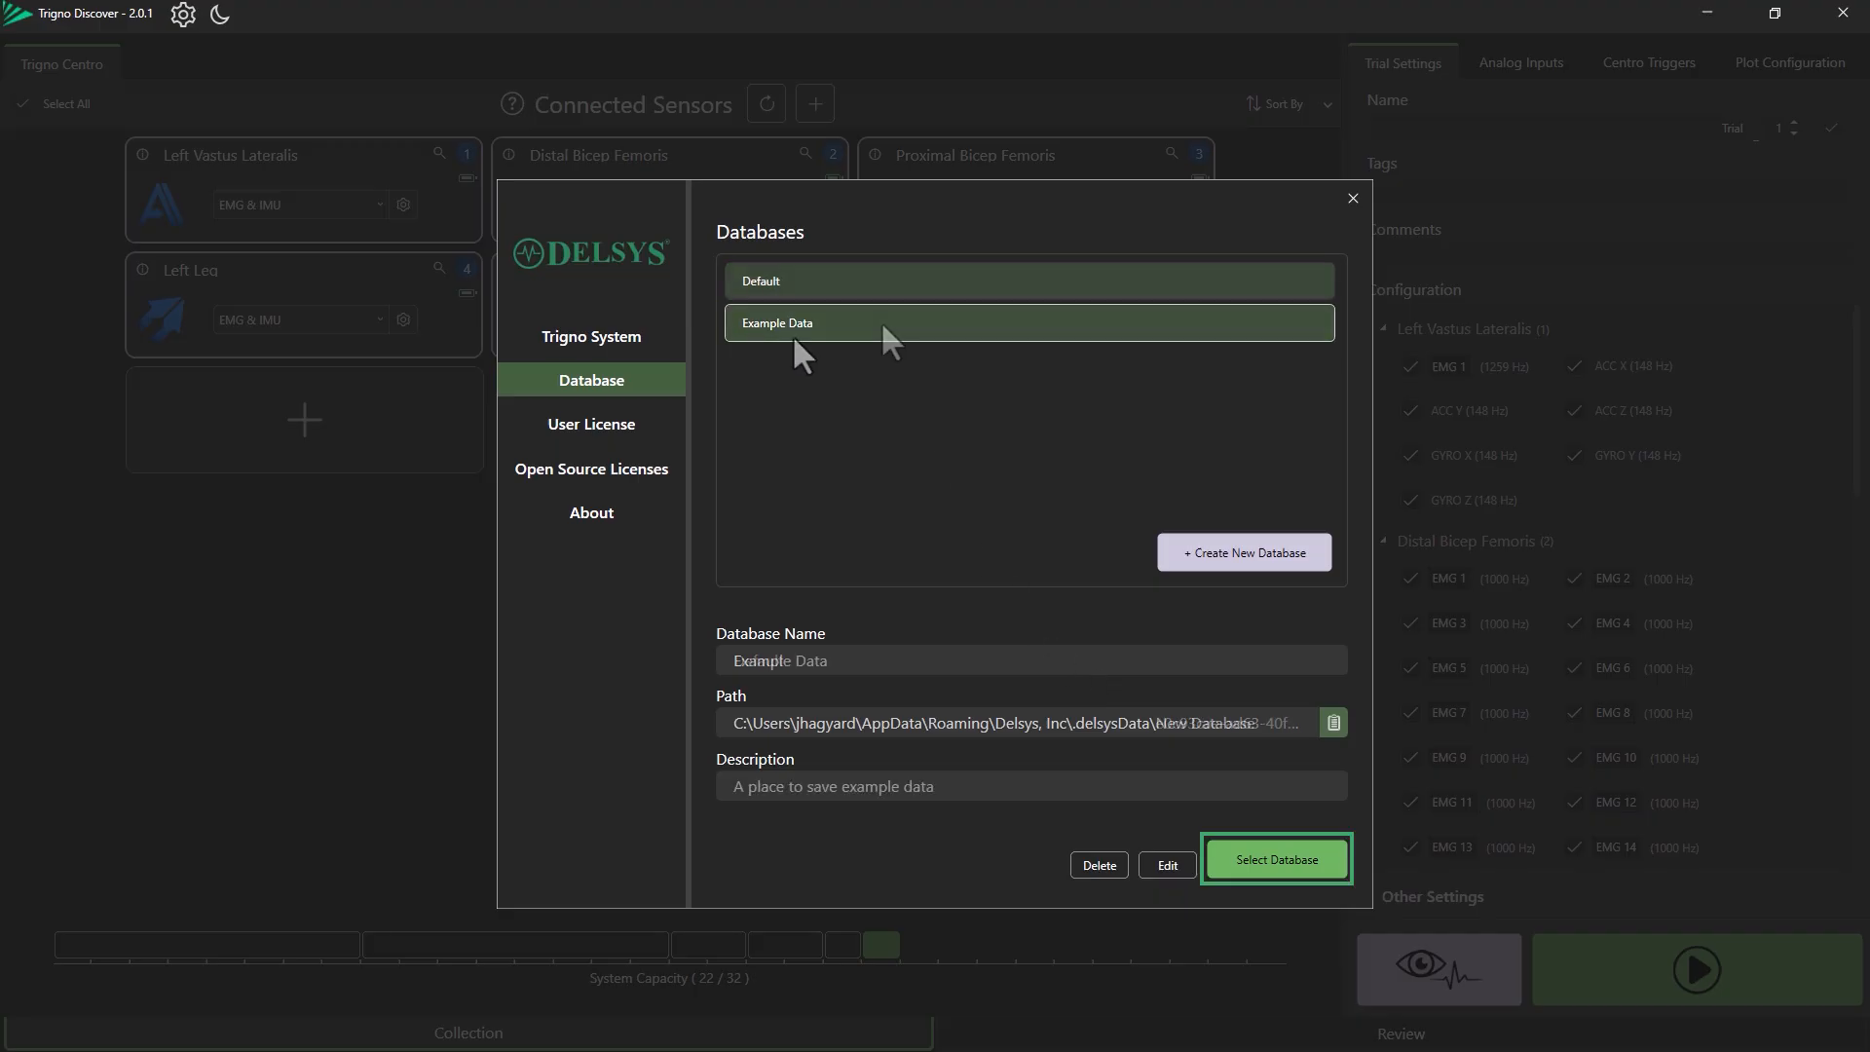
click(1263, 860)
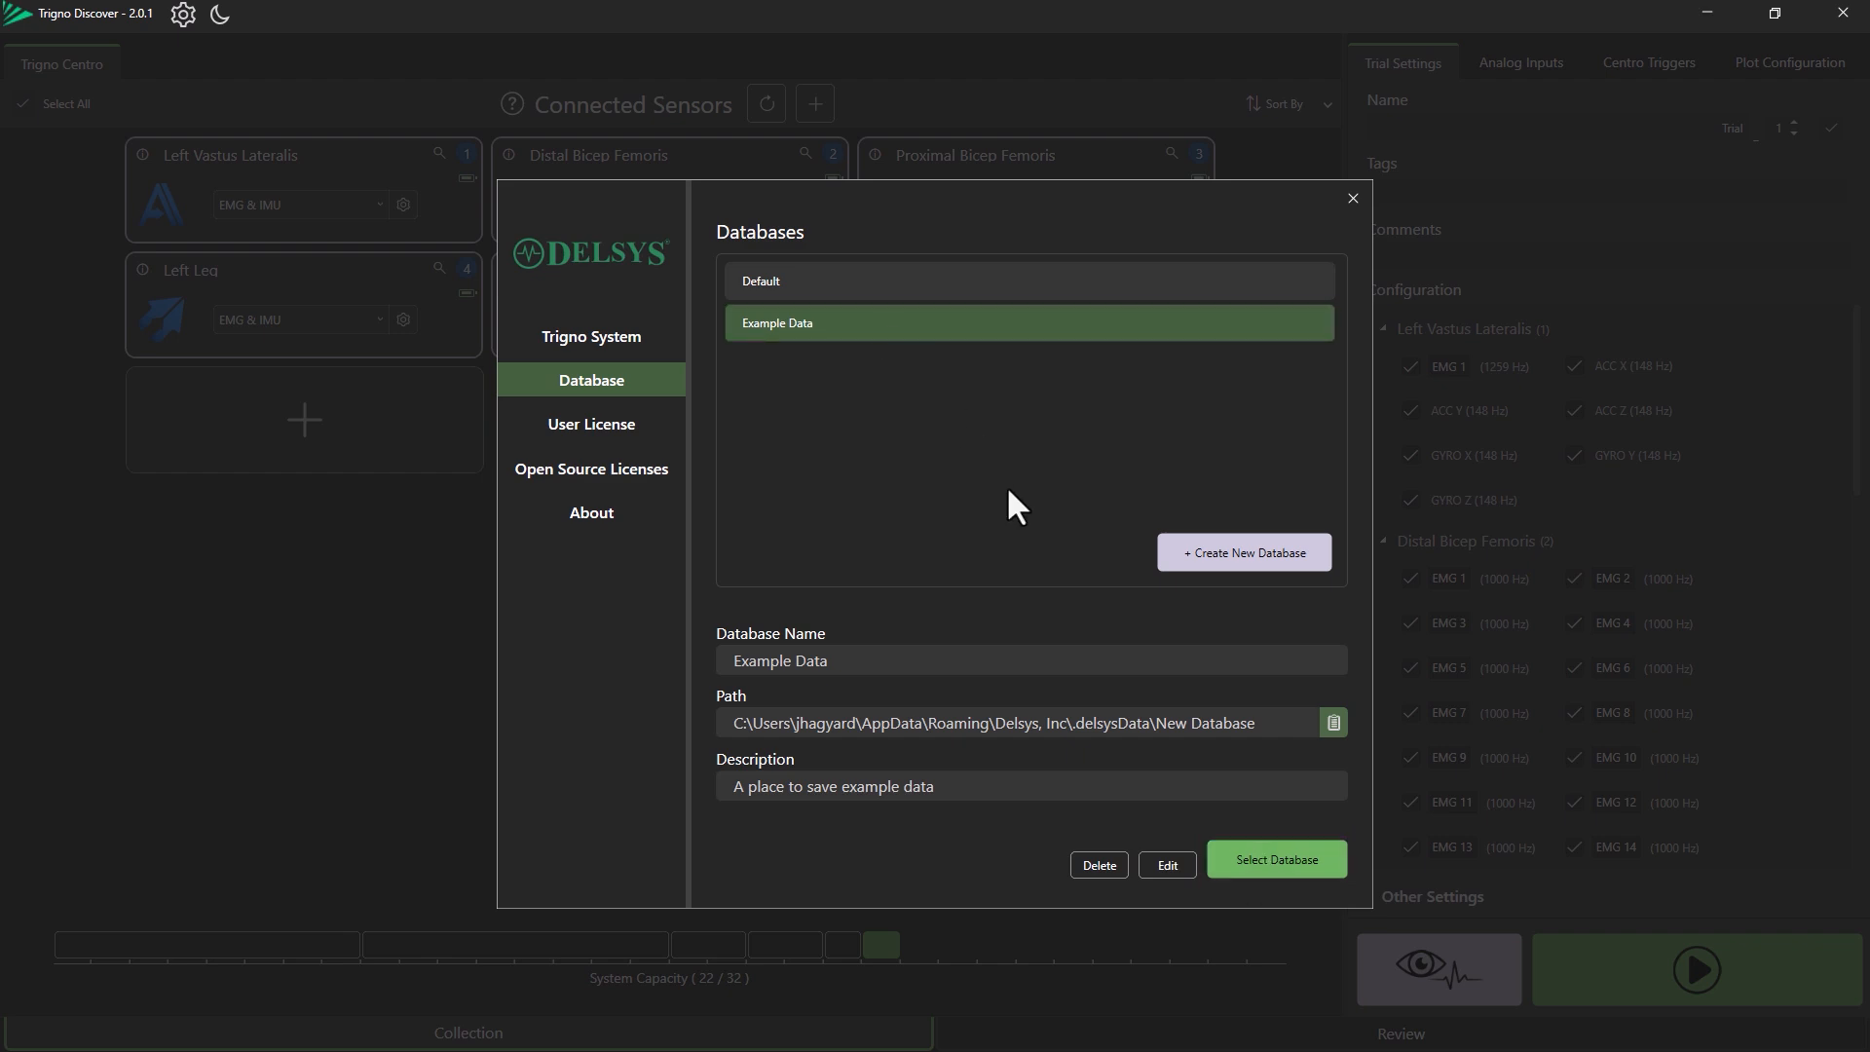
click(991, 282)
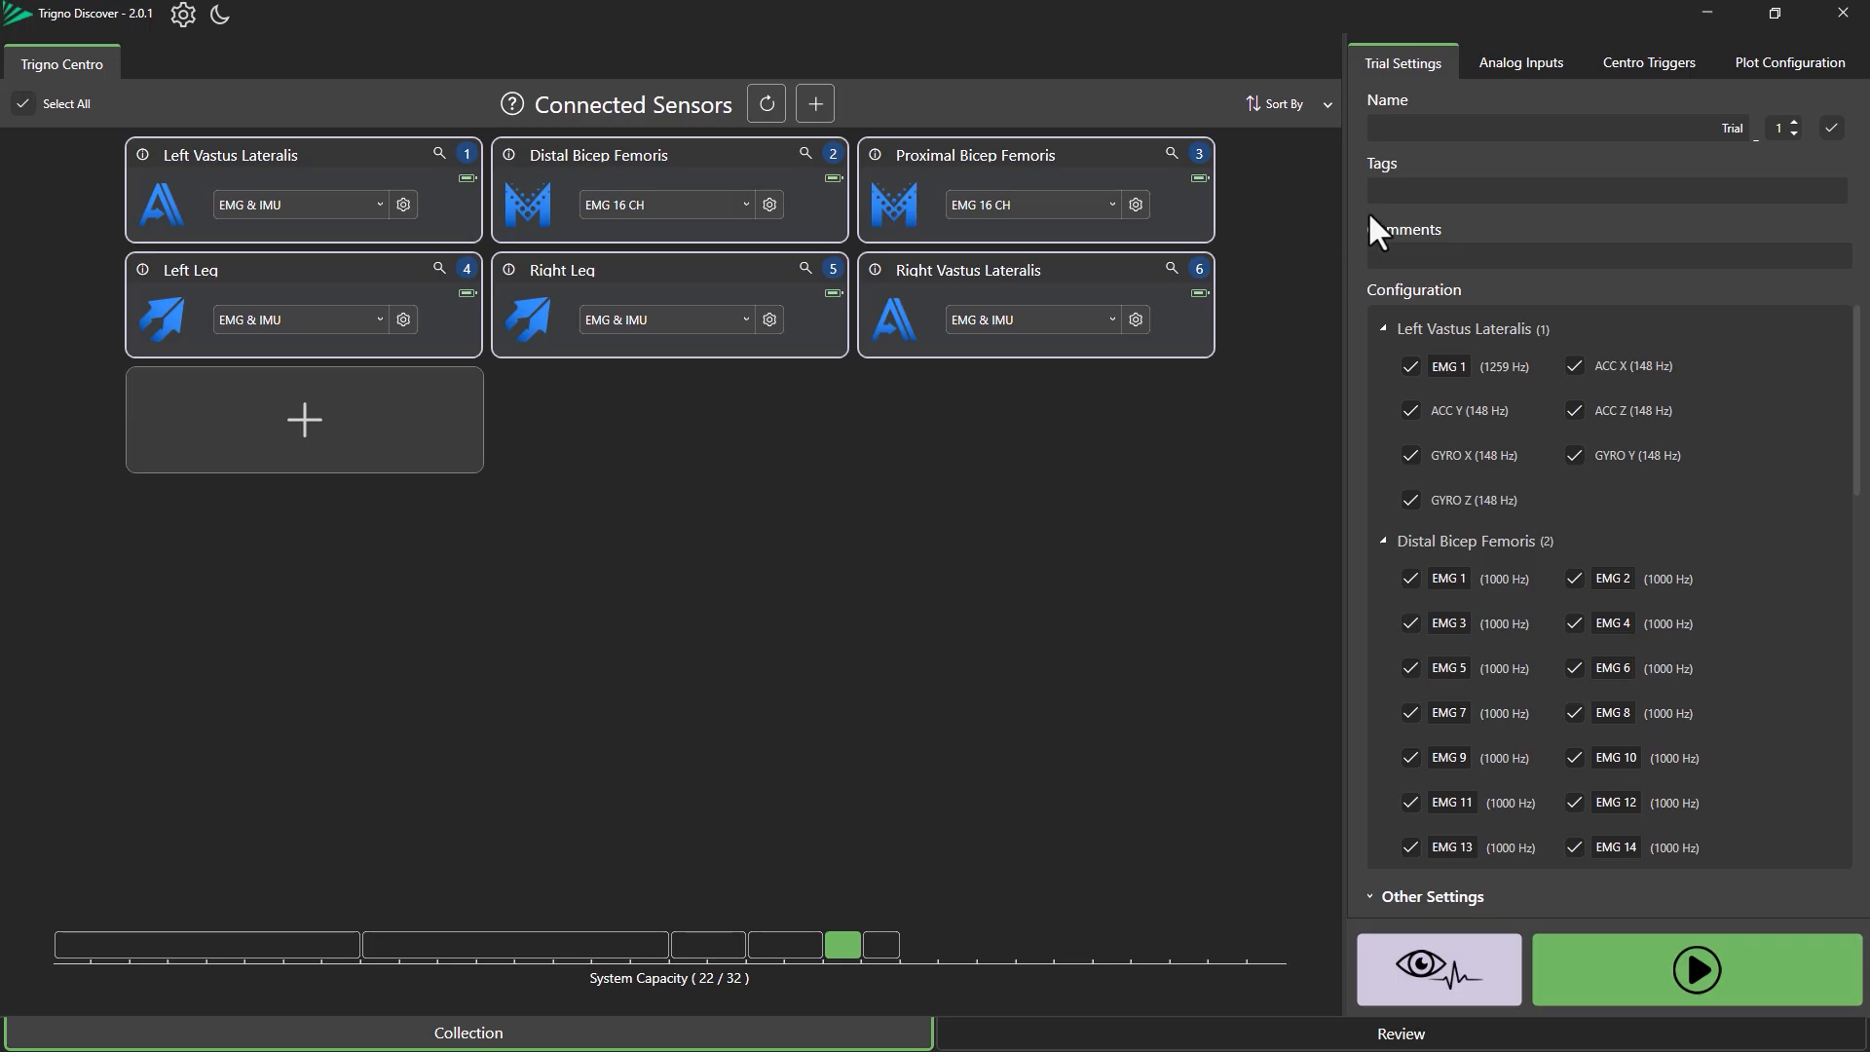
Enter Movement Sciences as a trial tag and start creating it as a new tag.
click(1403, 190)
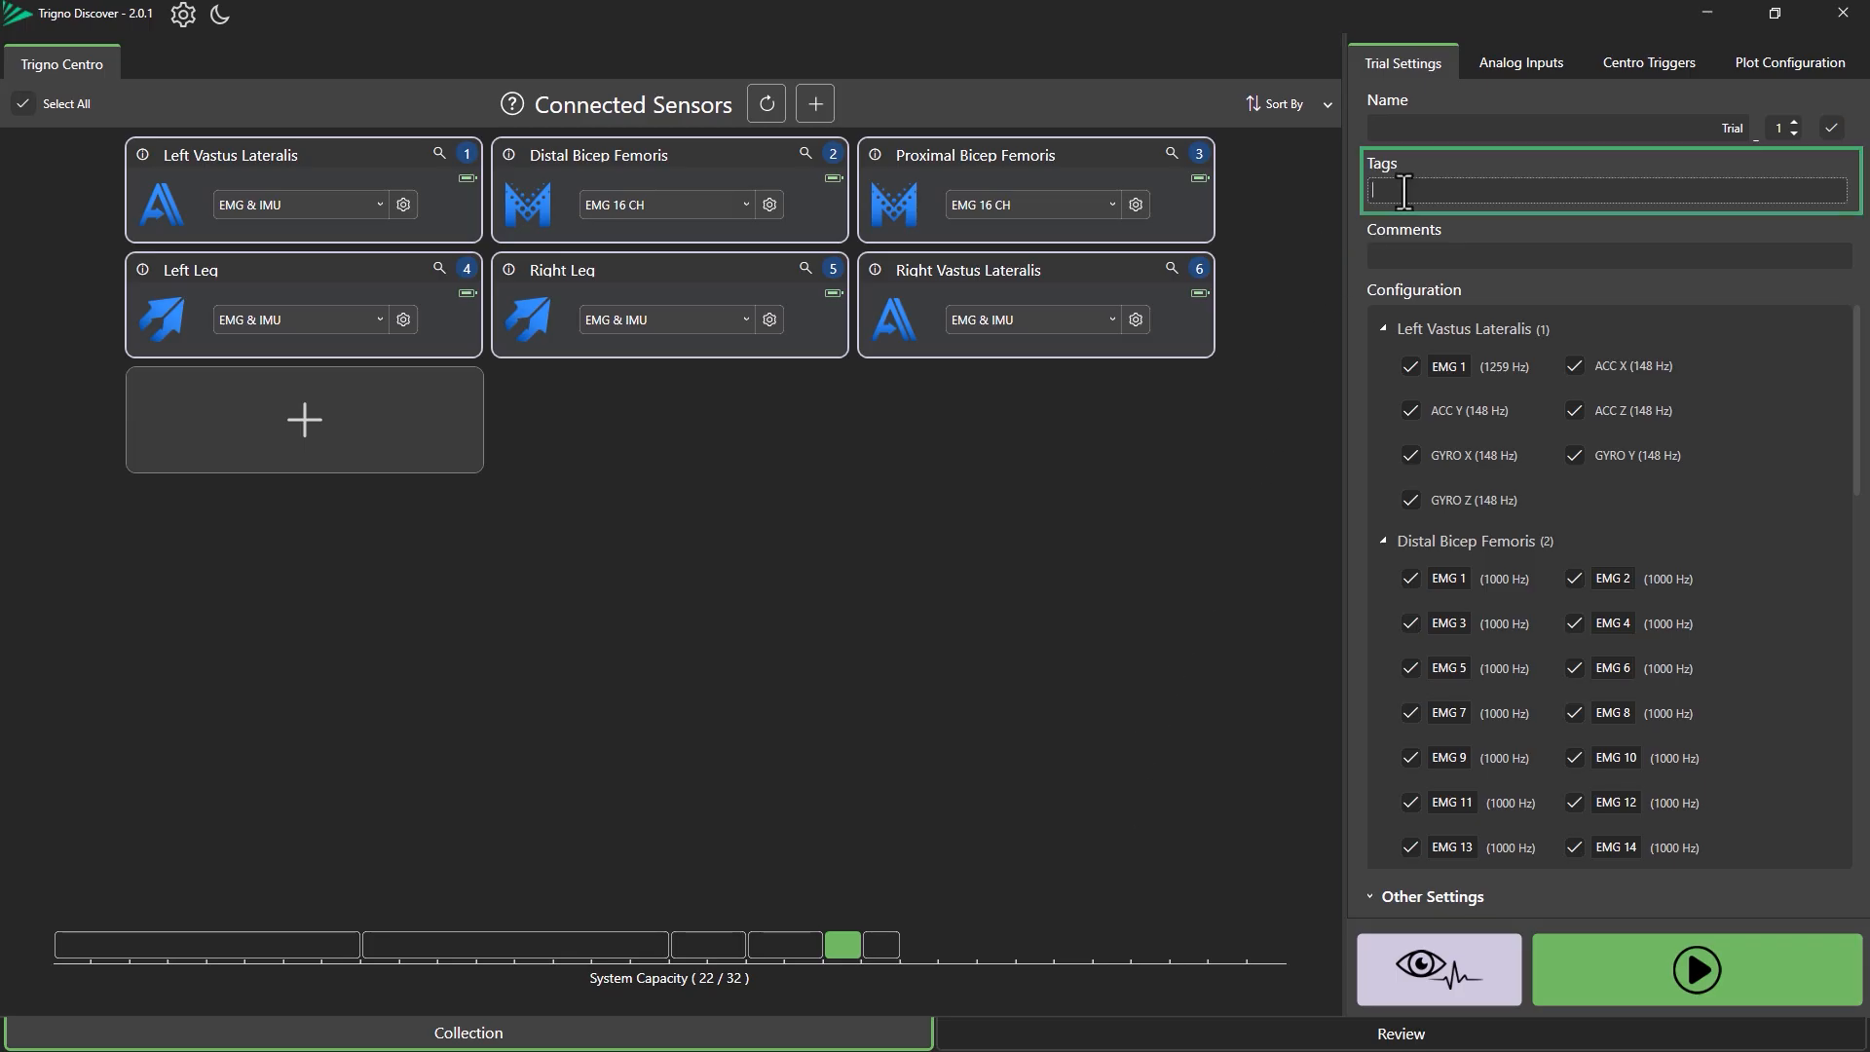
text(Movement Sciences)
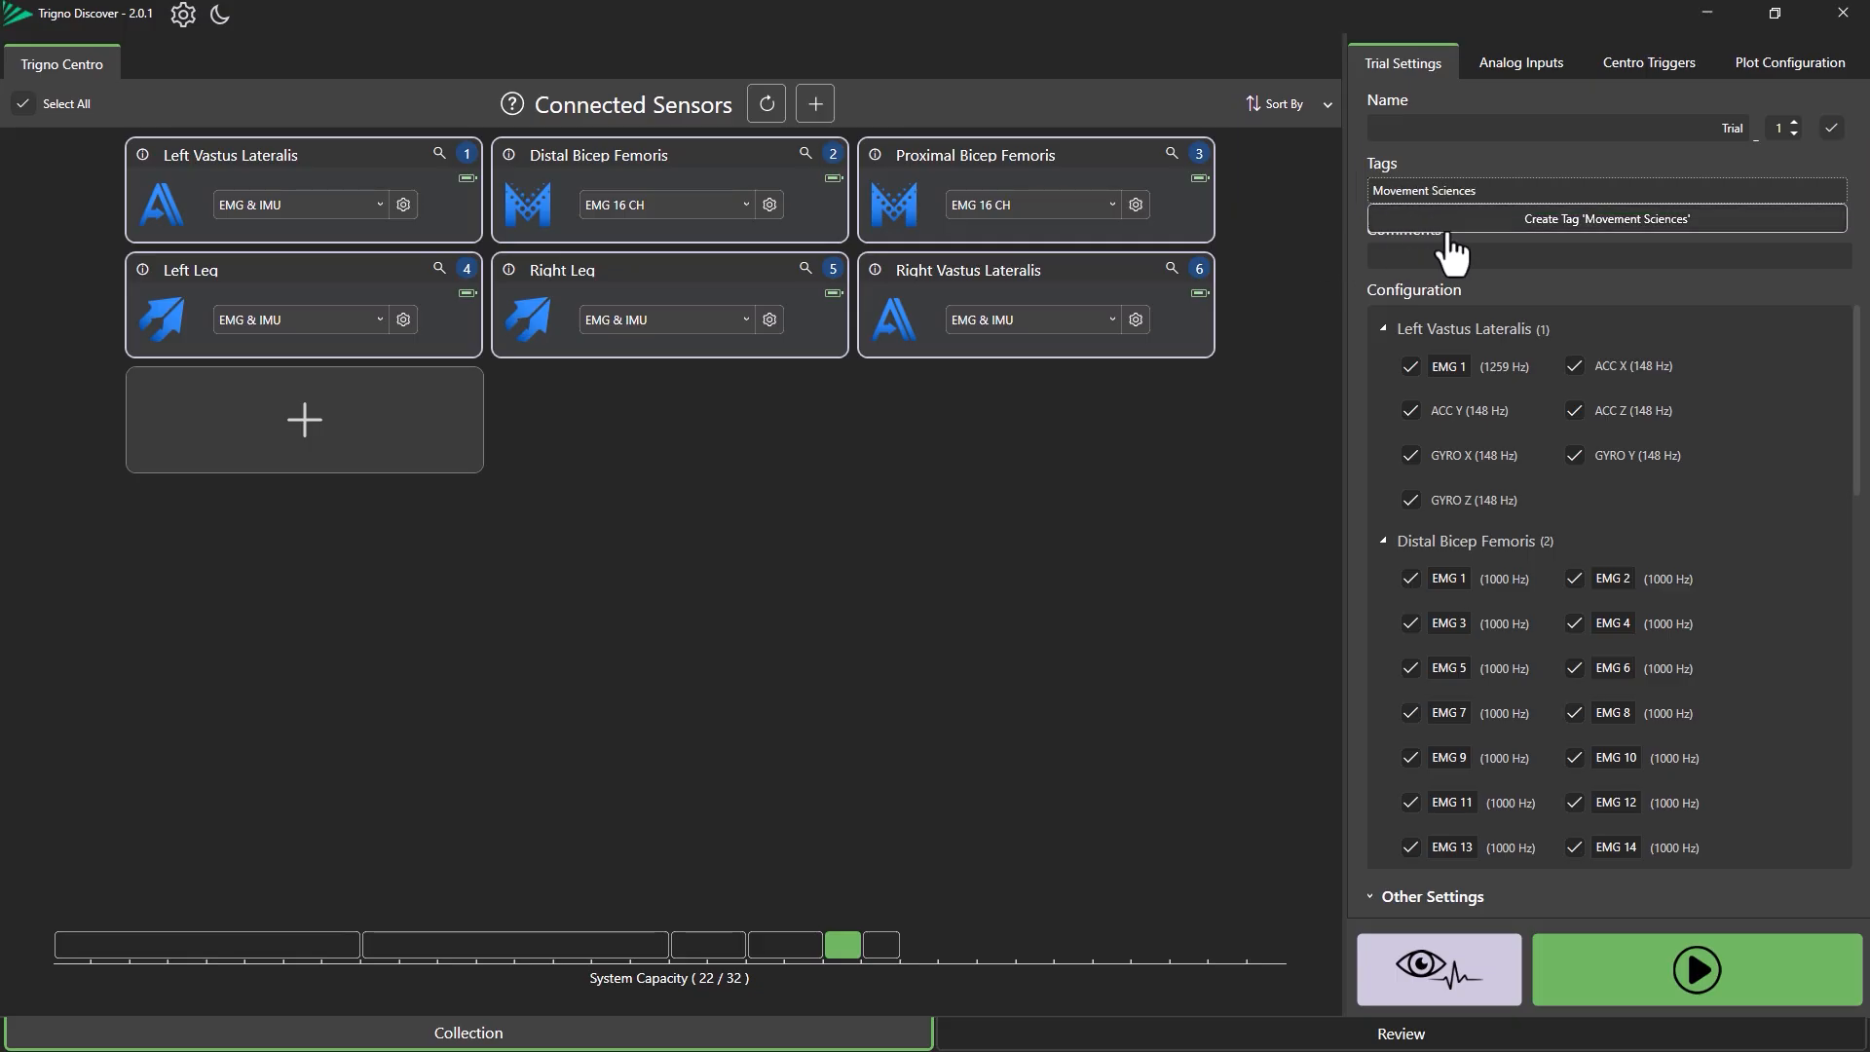
click(1475, 224)
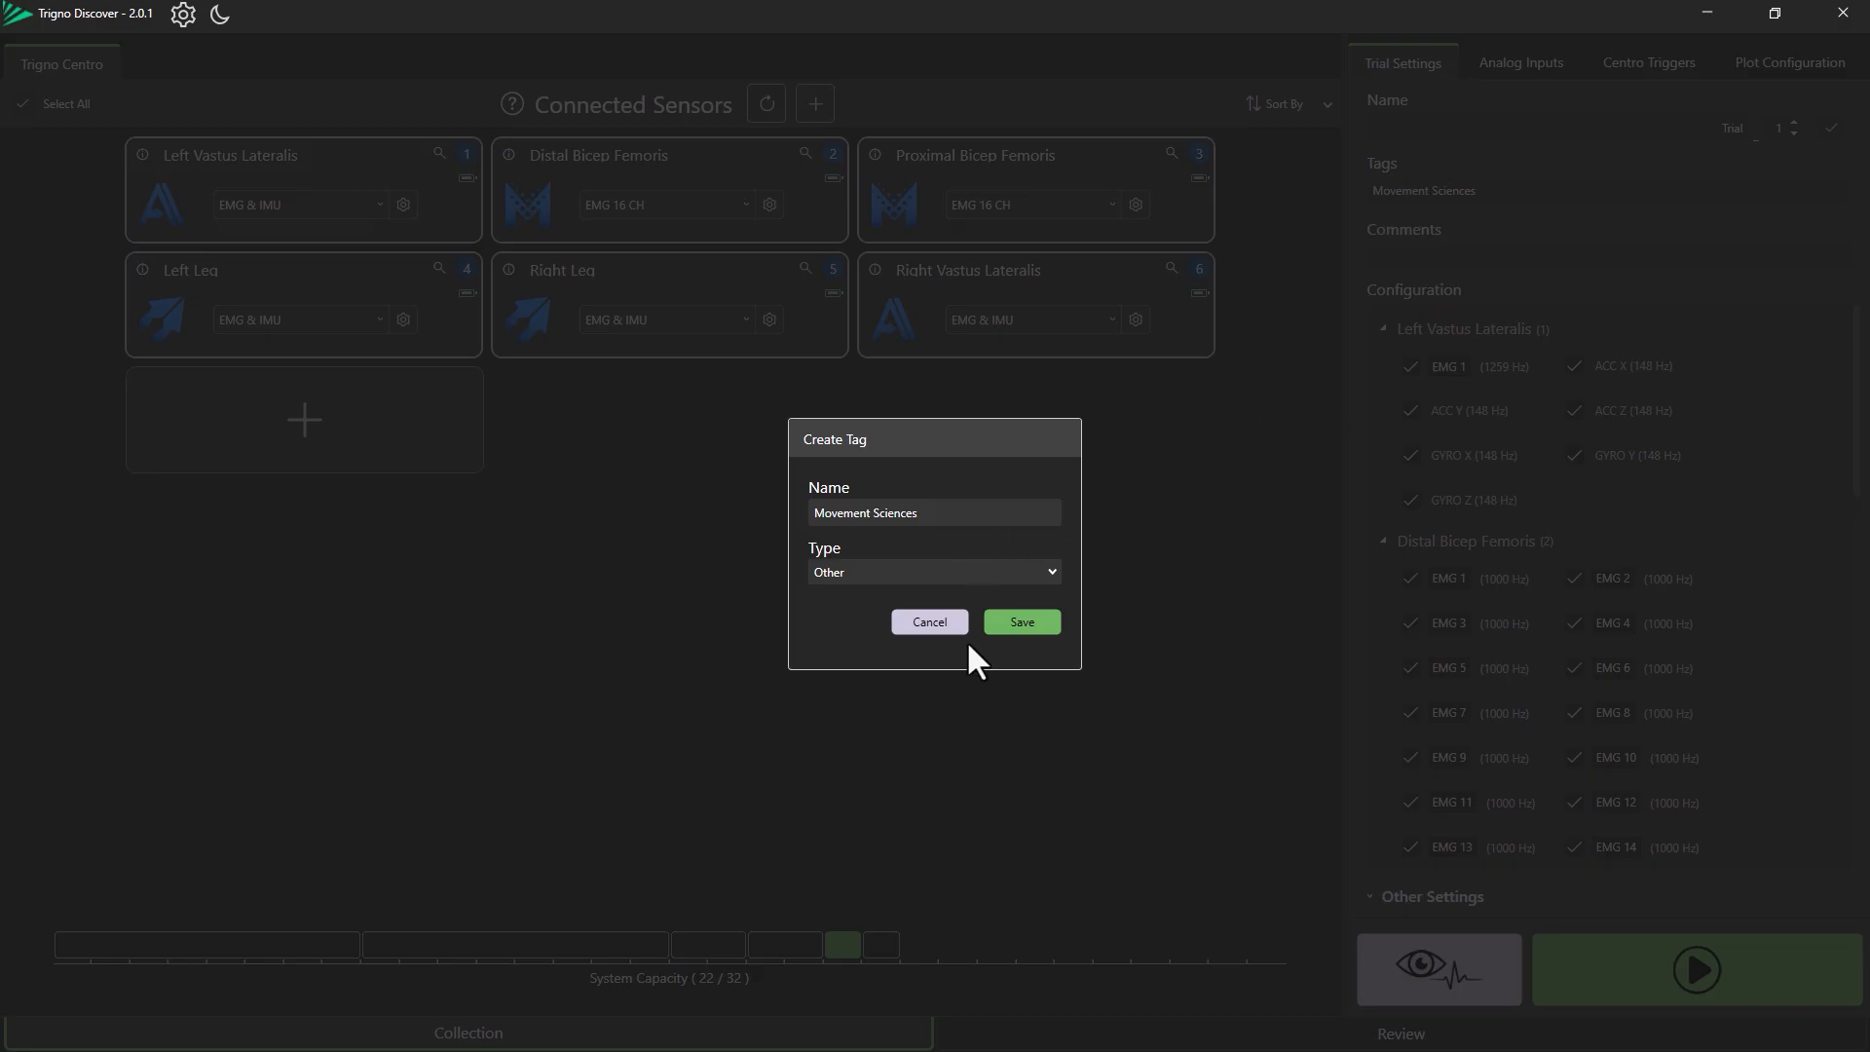
Set the new tag's type to Project and save it.
click(976, 571)
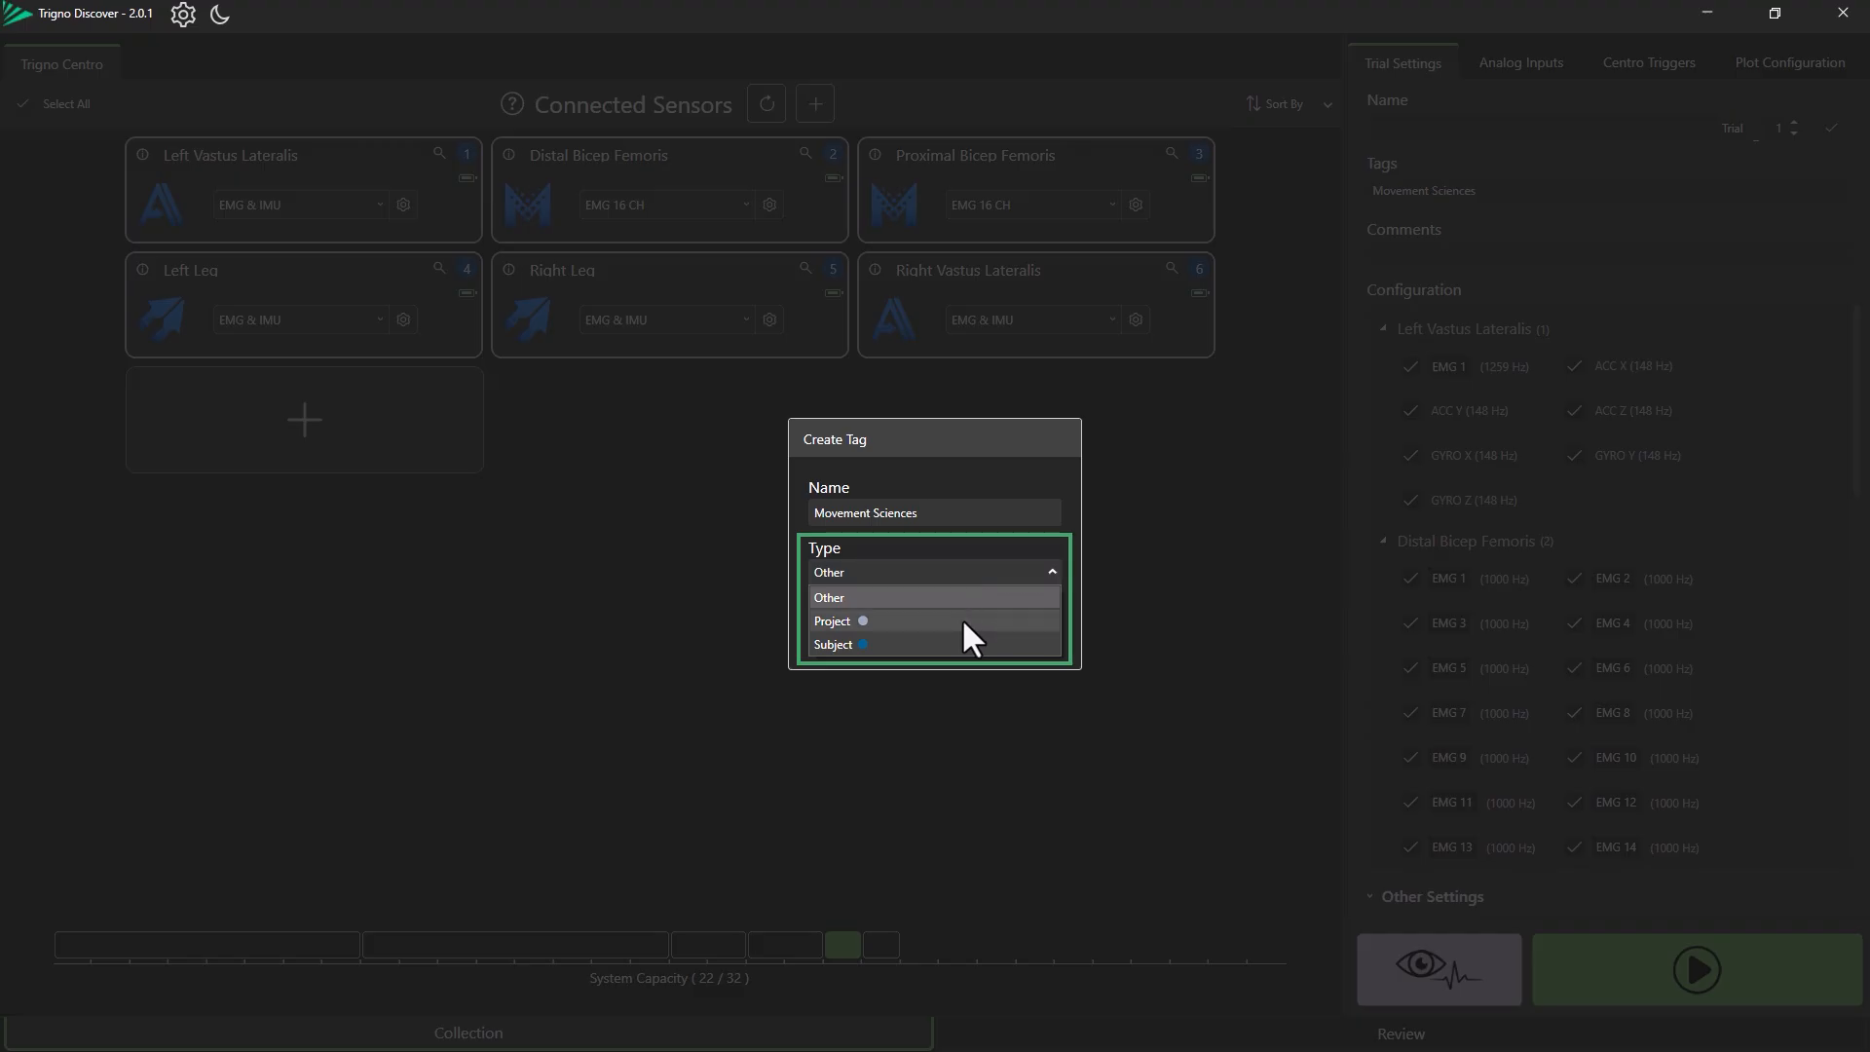
click(961, 617)
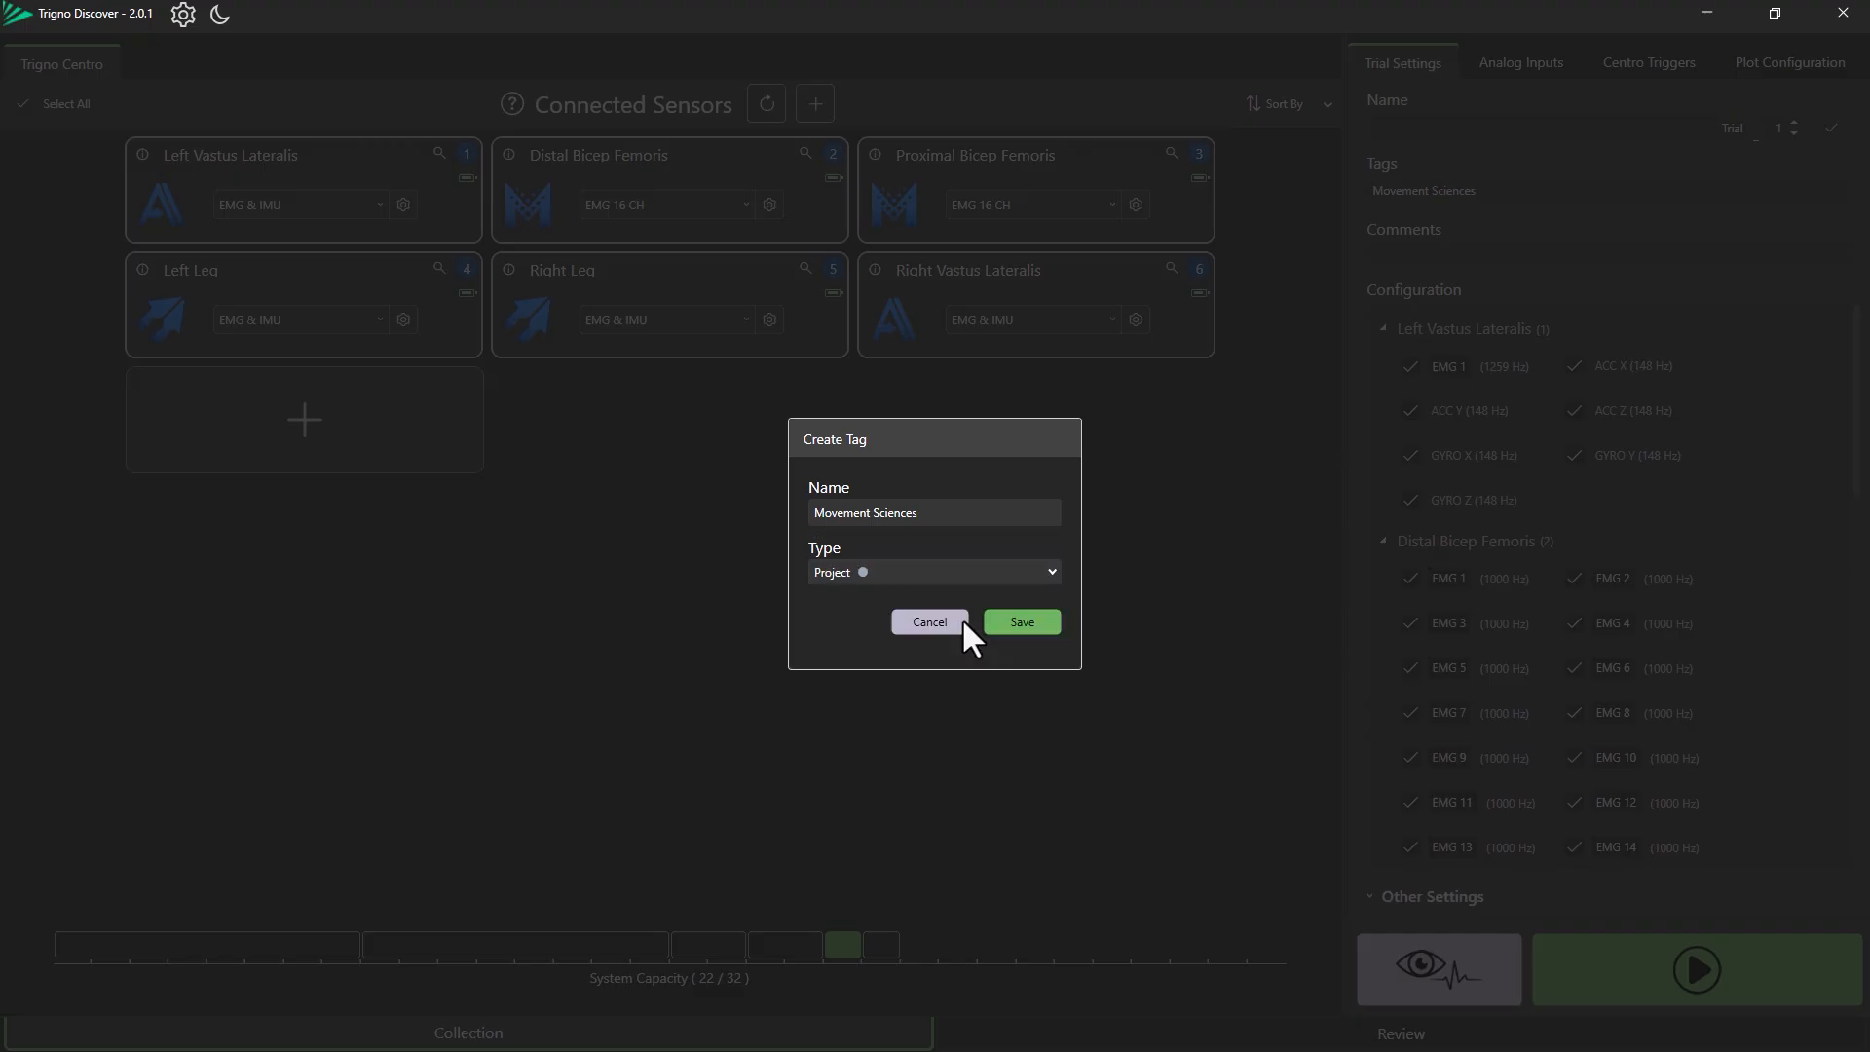
click(1022, 623)
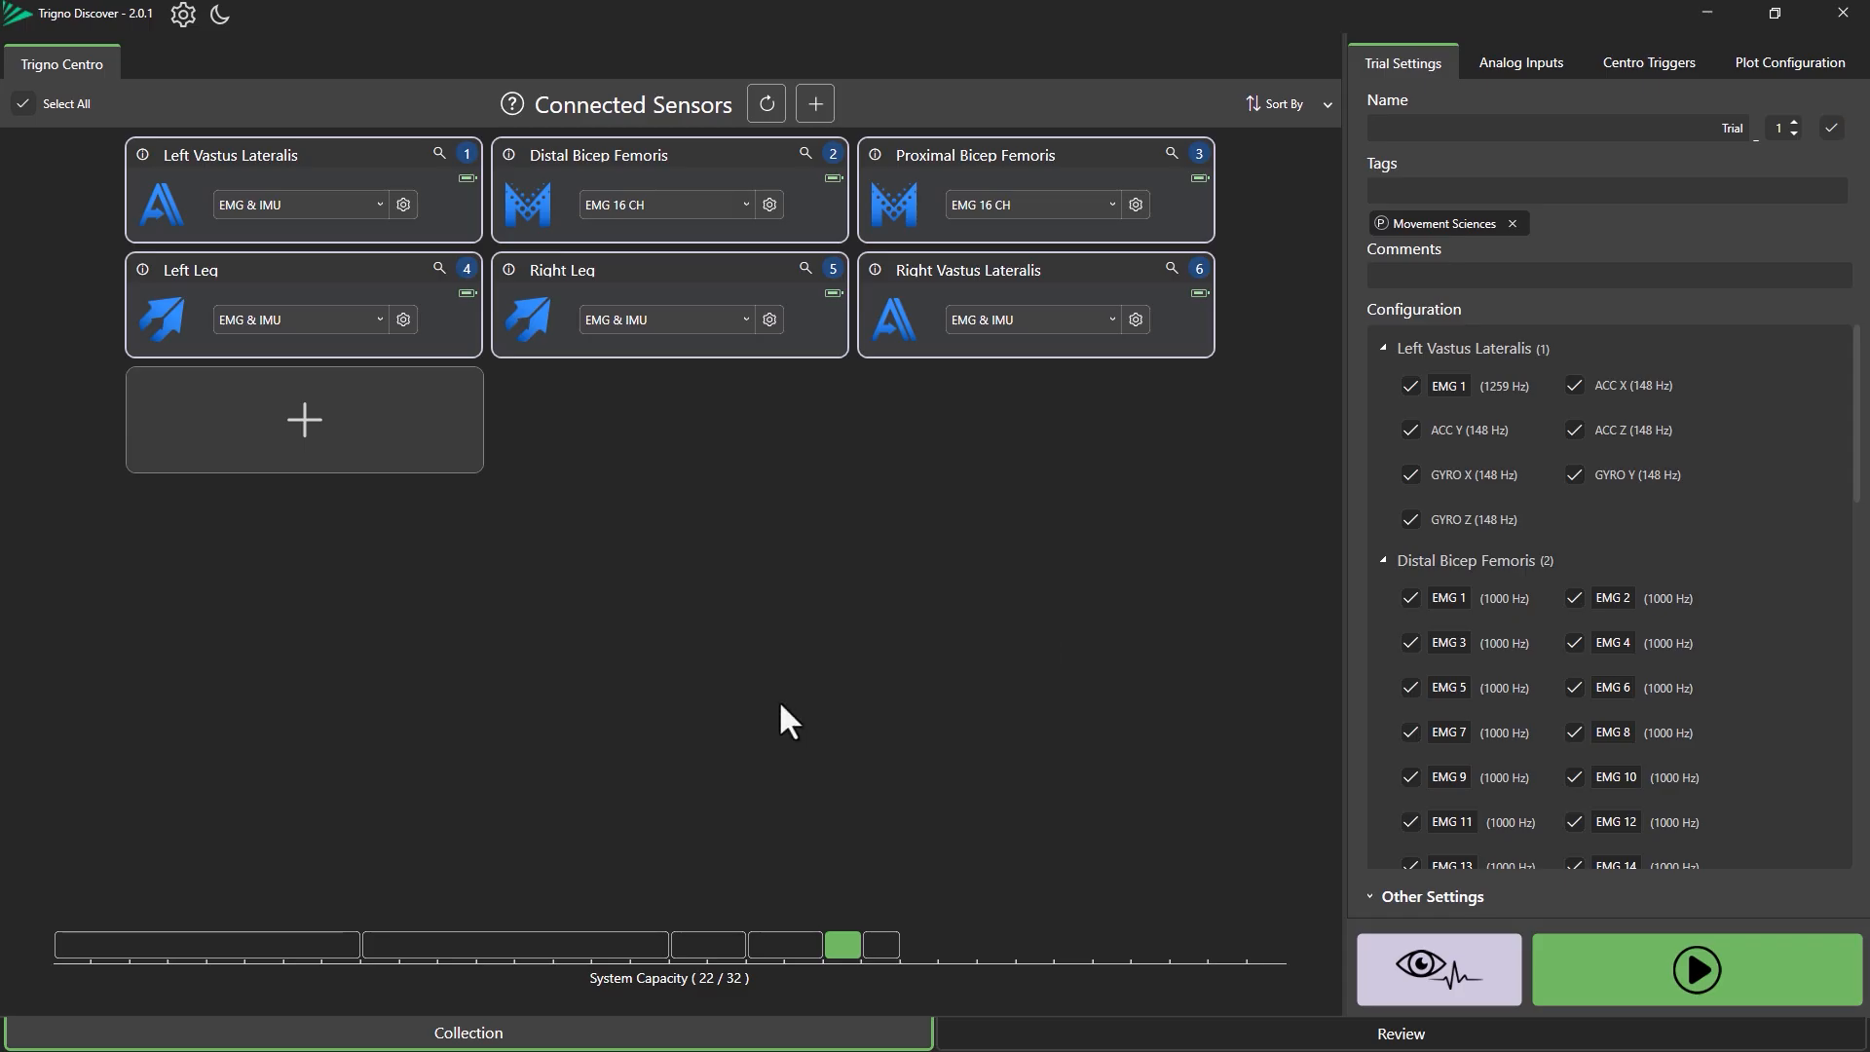
In Review, filter the trials by the Trigno Avanti tag and apply the filter.
click(1119, 1040)
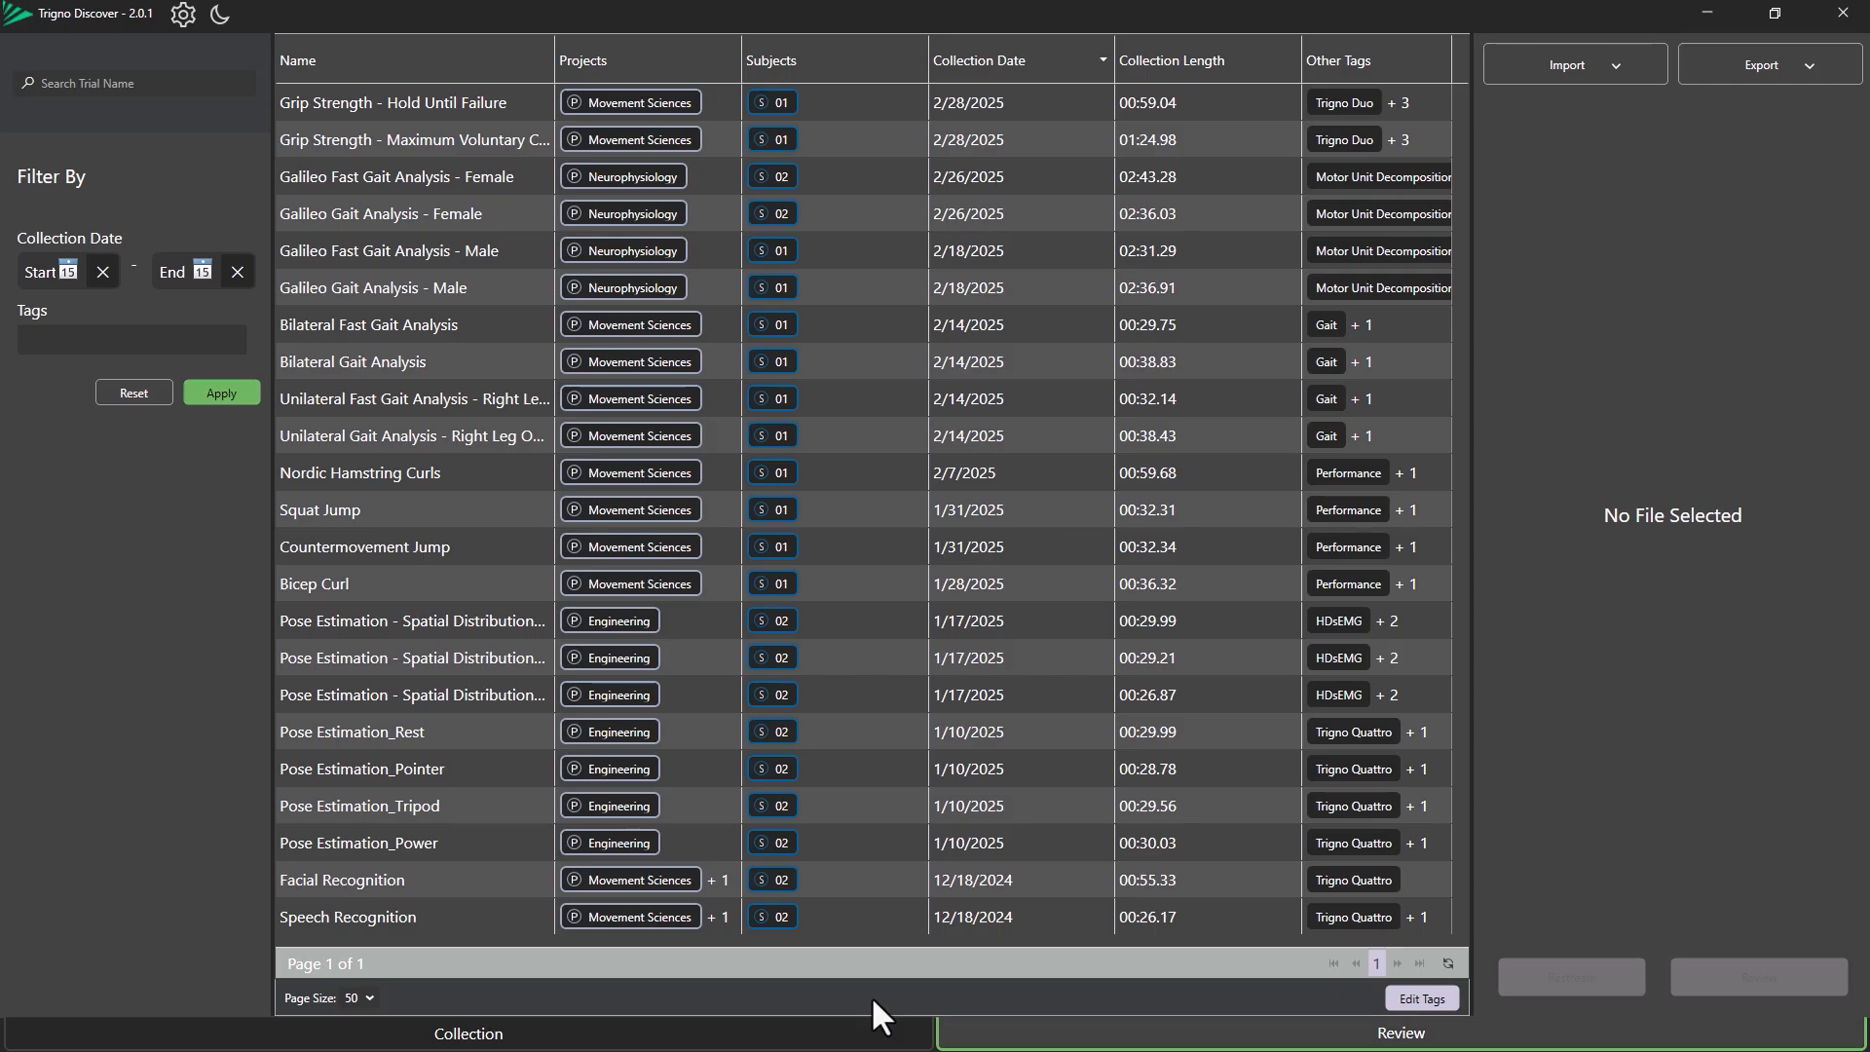
click(47, 339)
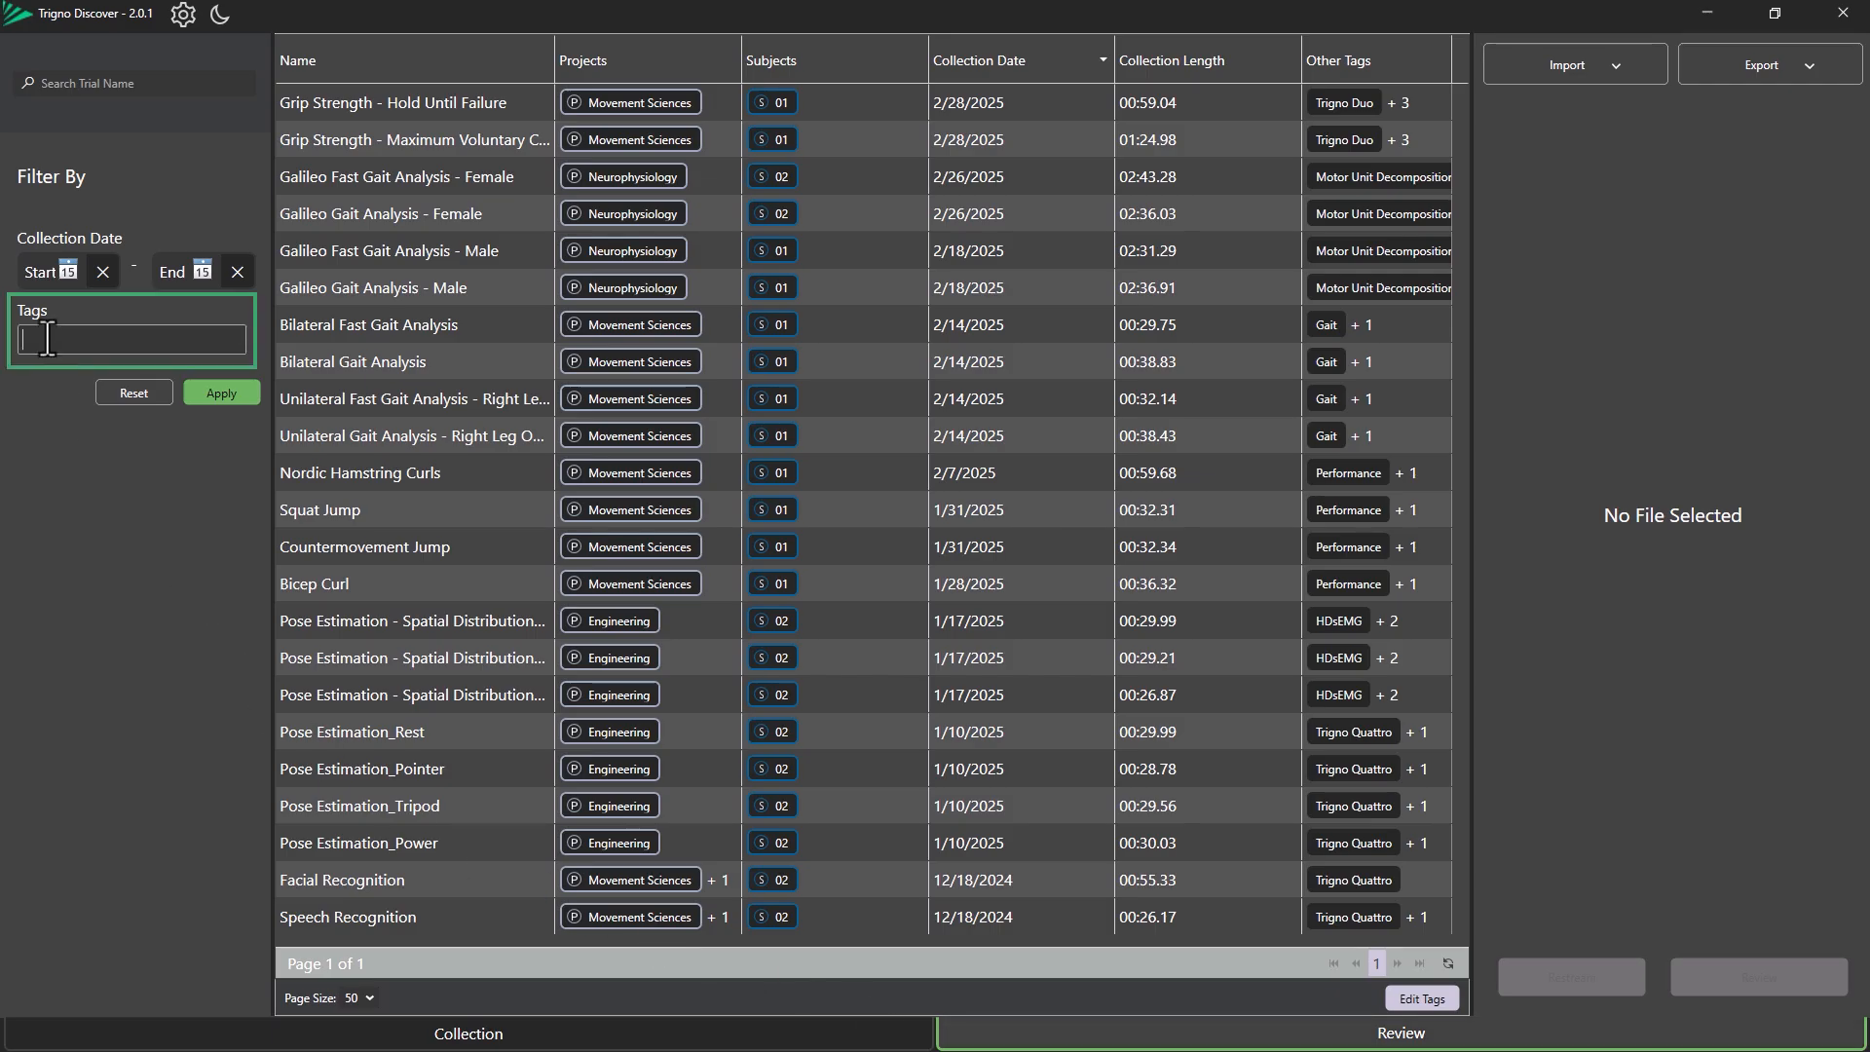
text(Avanti)
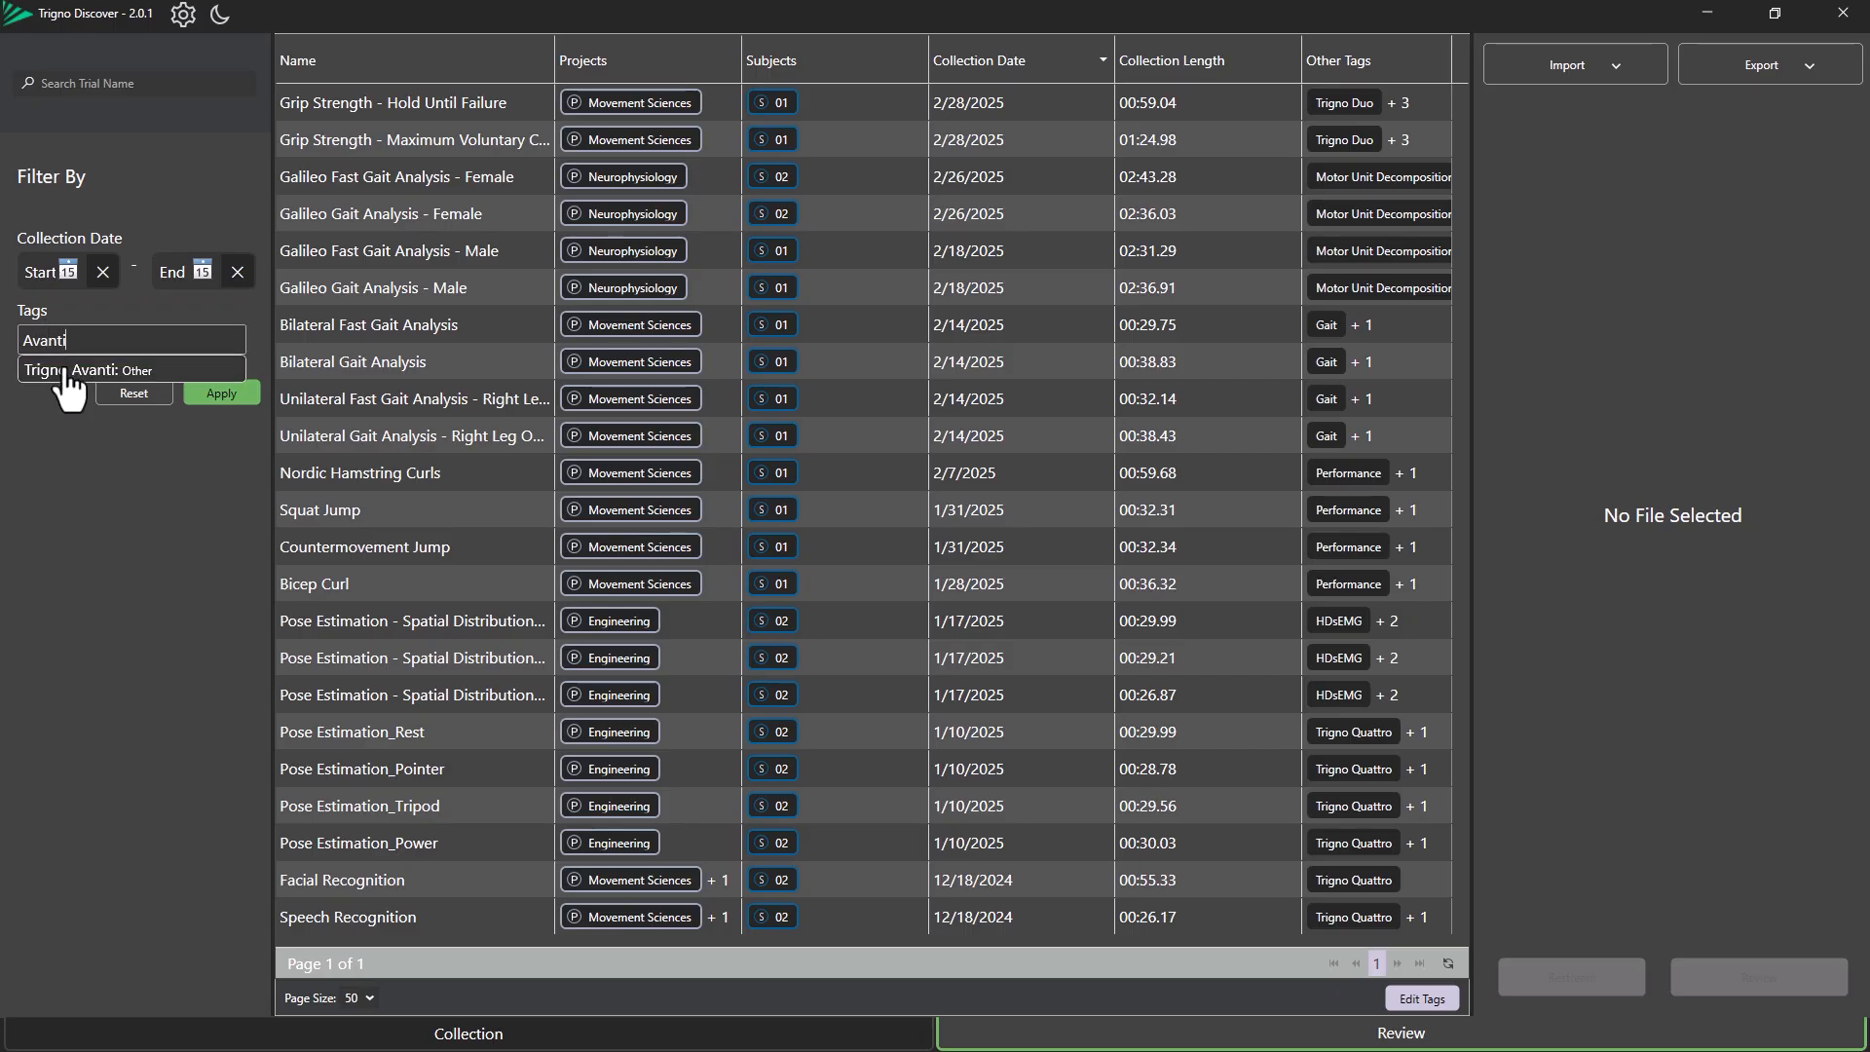
click(64, 370)
click(216, 412)
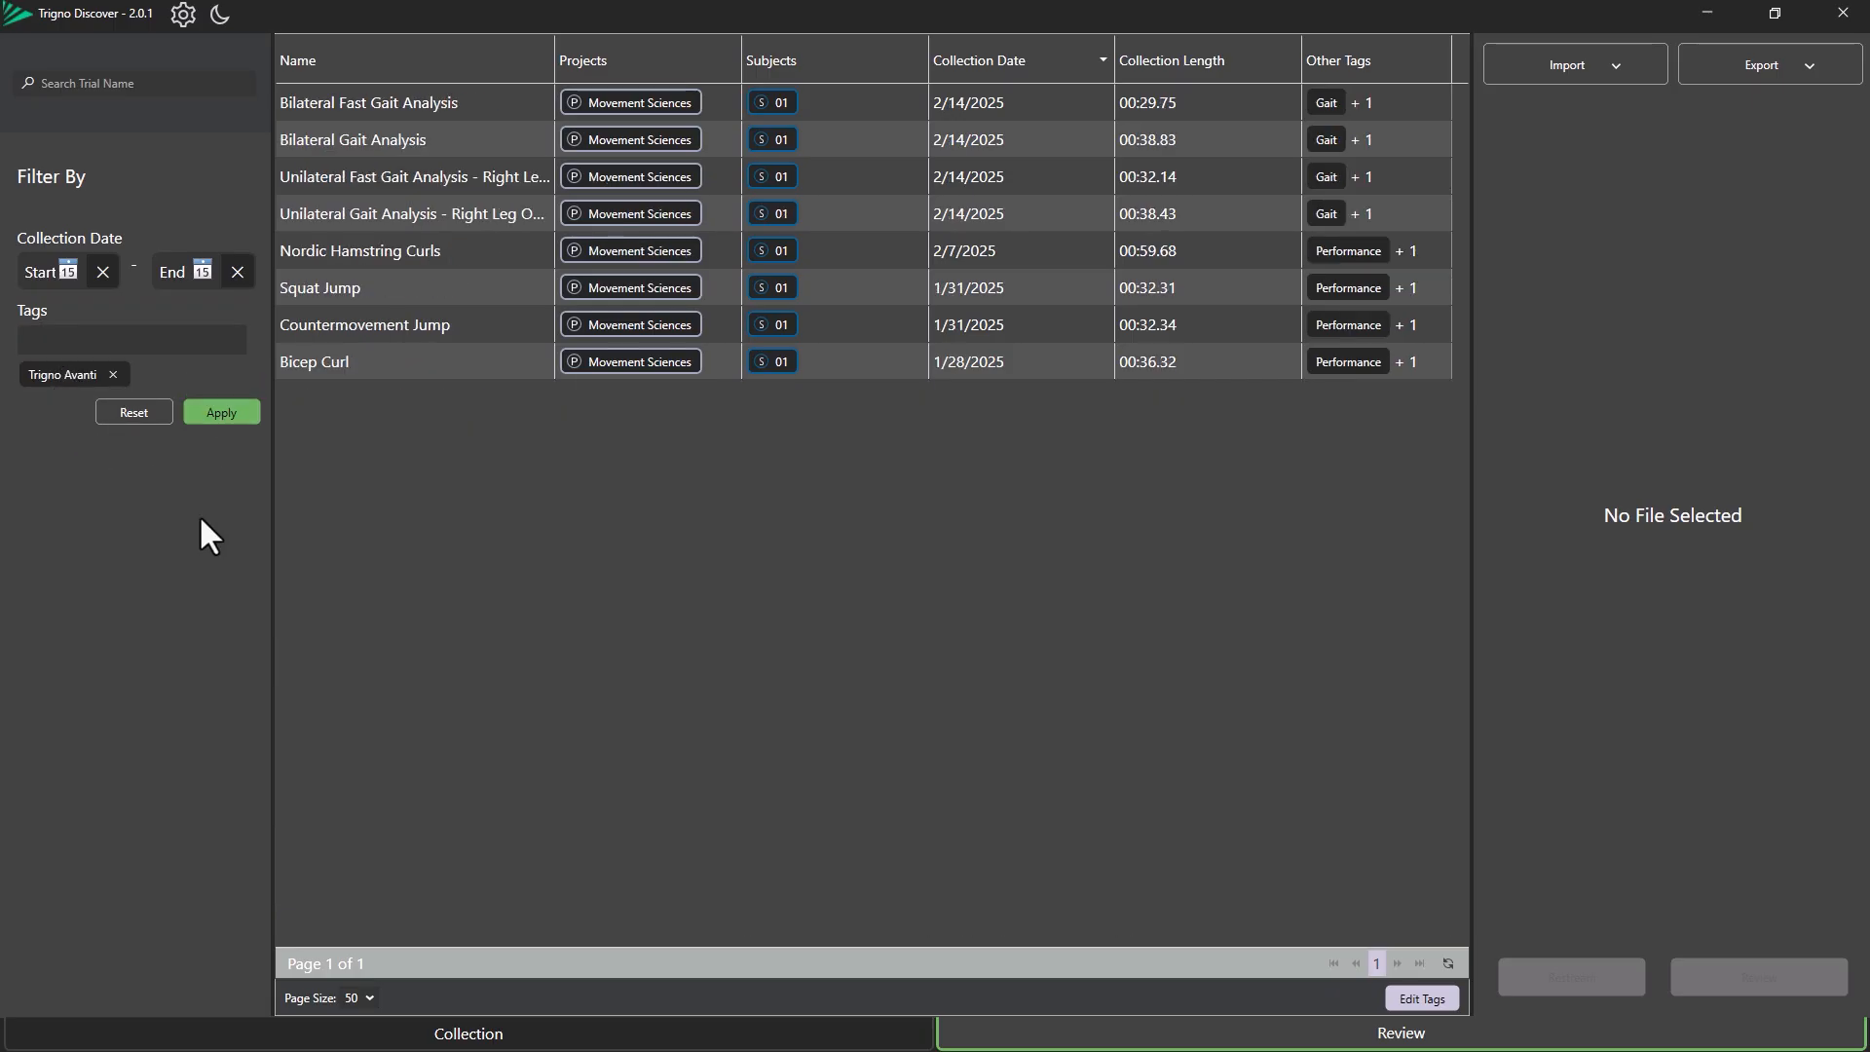
Set the collection date filter range from 1/1/2025 to 4/7/2025.
click(67, 271)
click(49, 304)
click(50, 304)
click(50, 303)
click(49, 304)
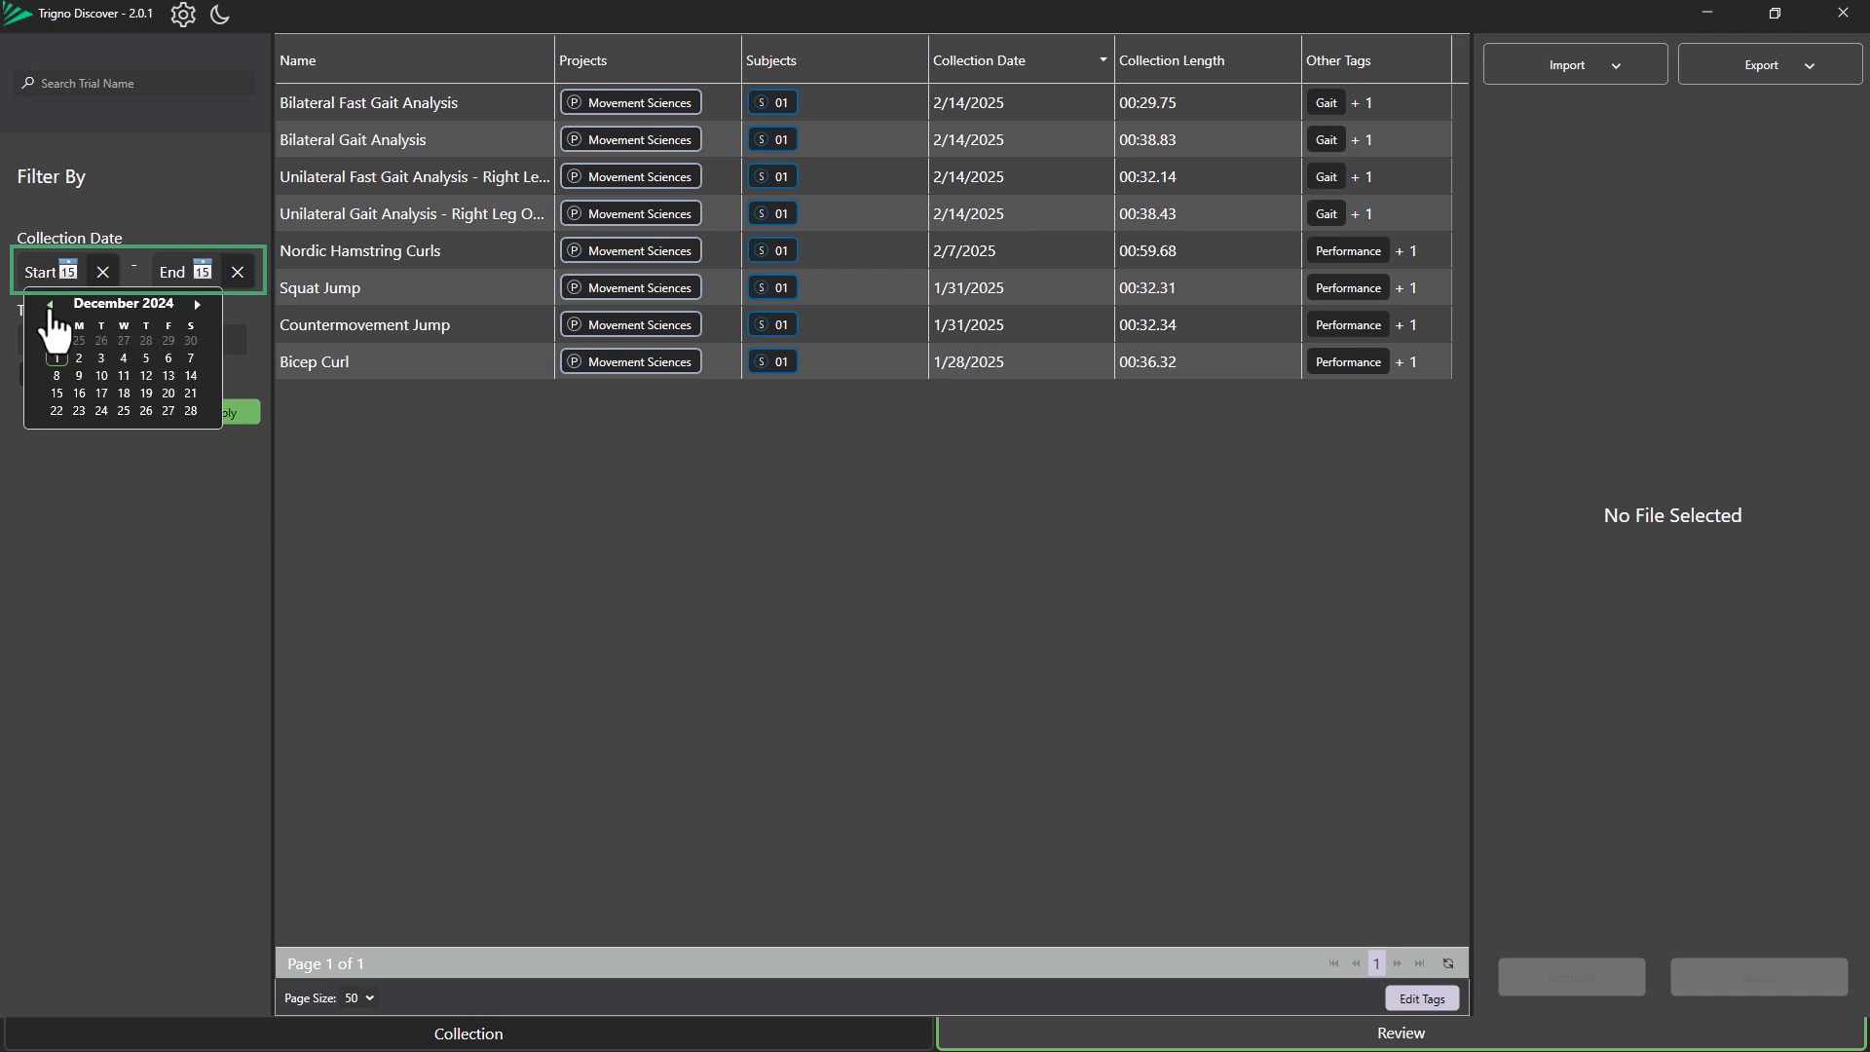
click(196, 304)
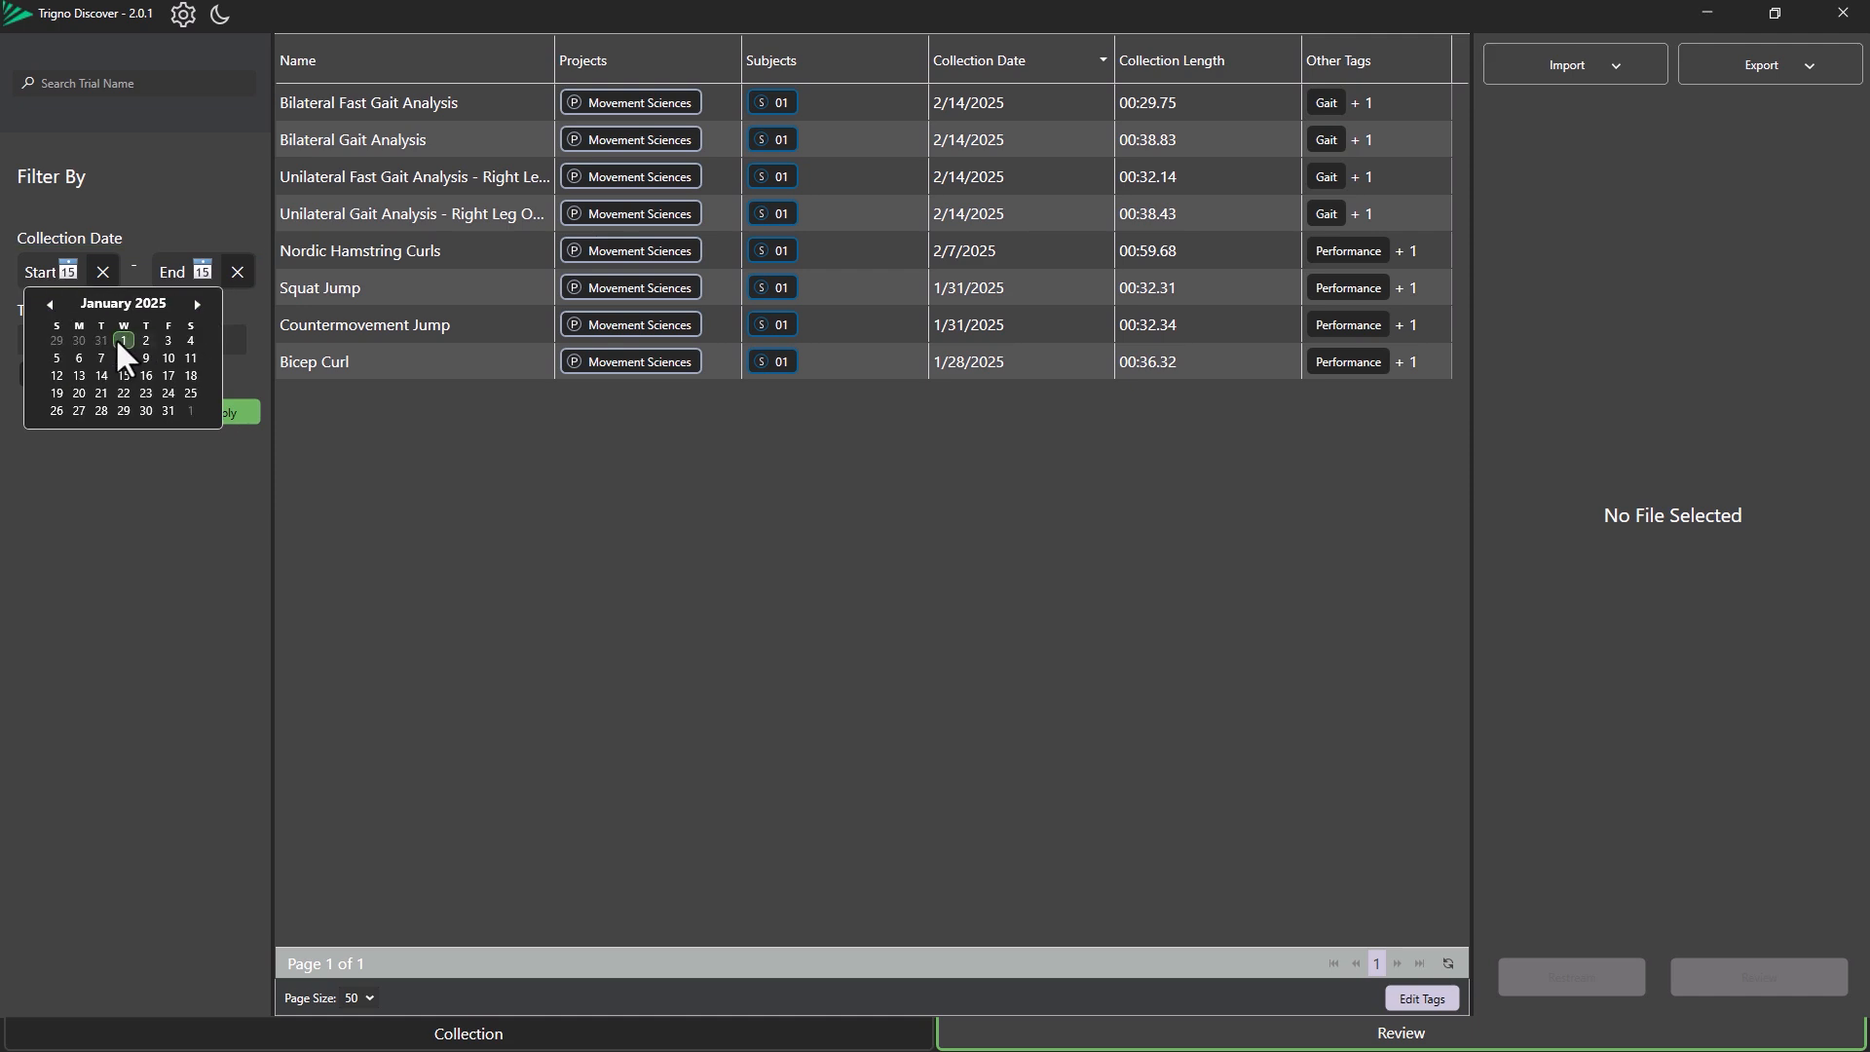
click(123, 340)
click(202, 272)
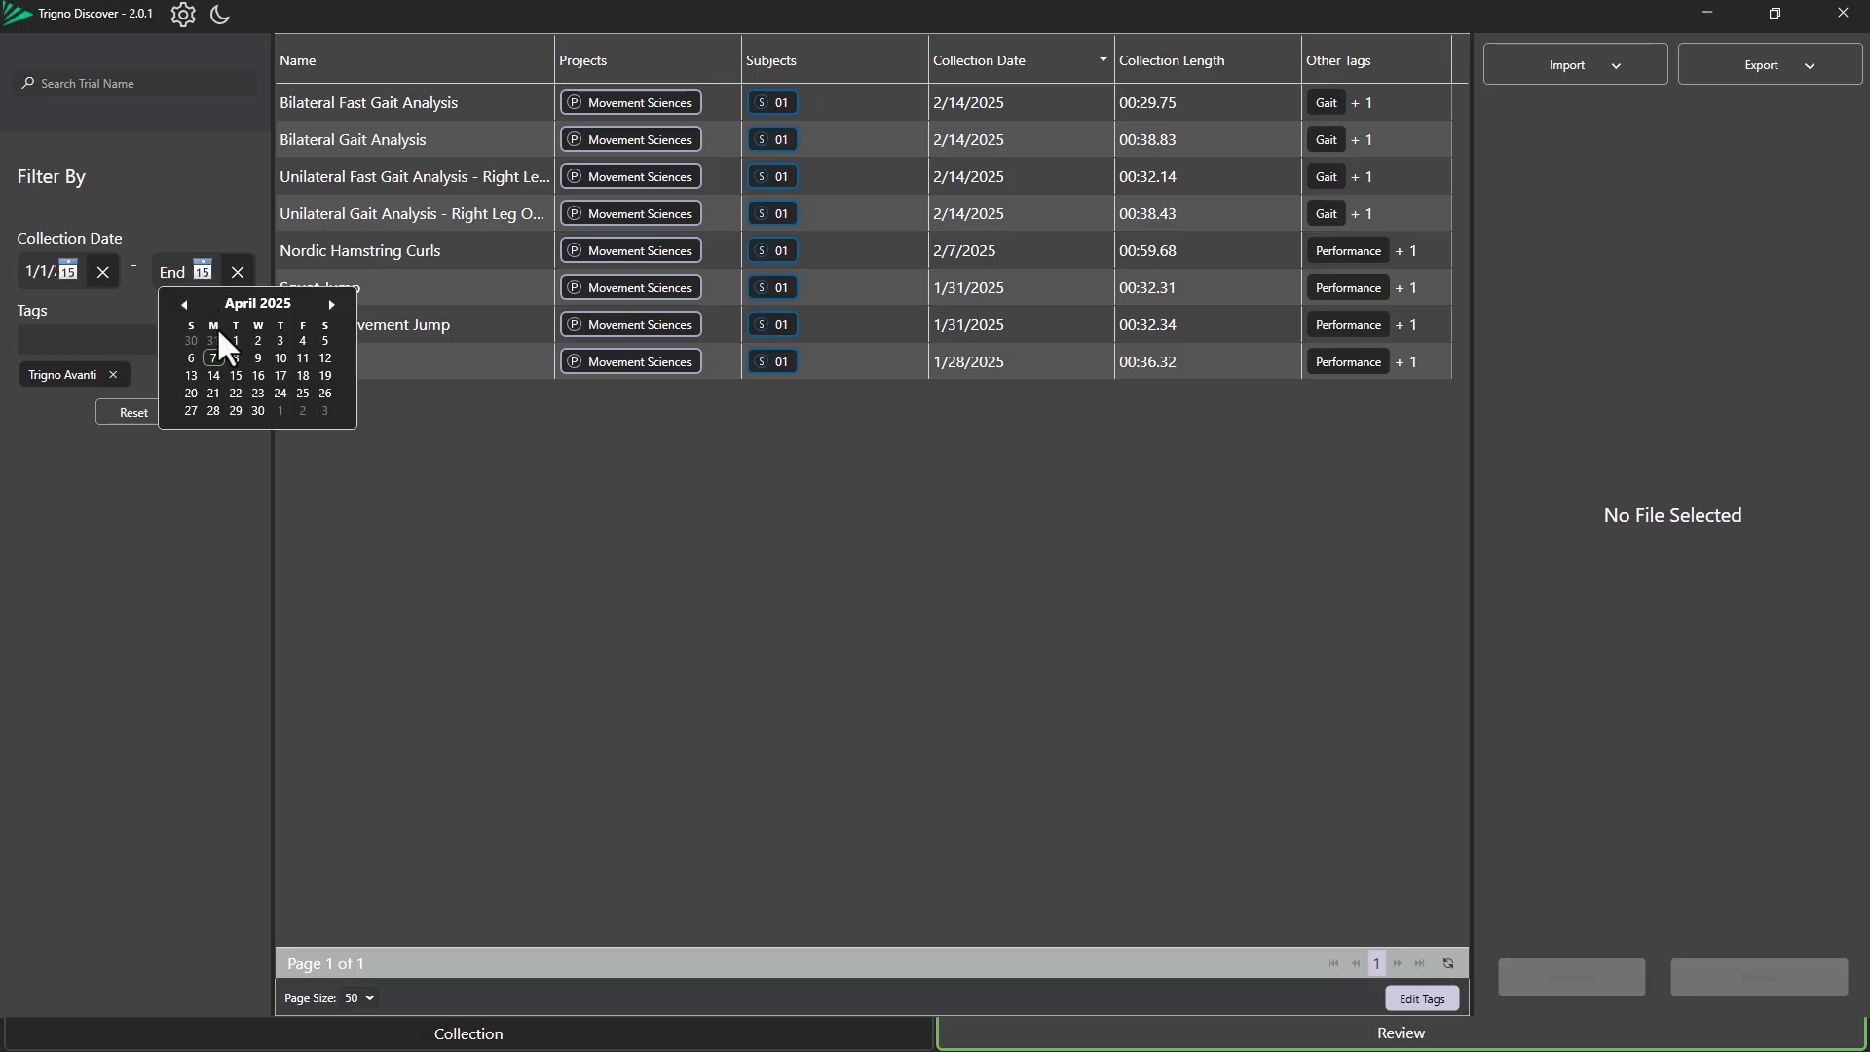
click(209, 356)
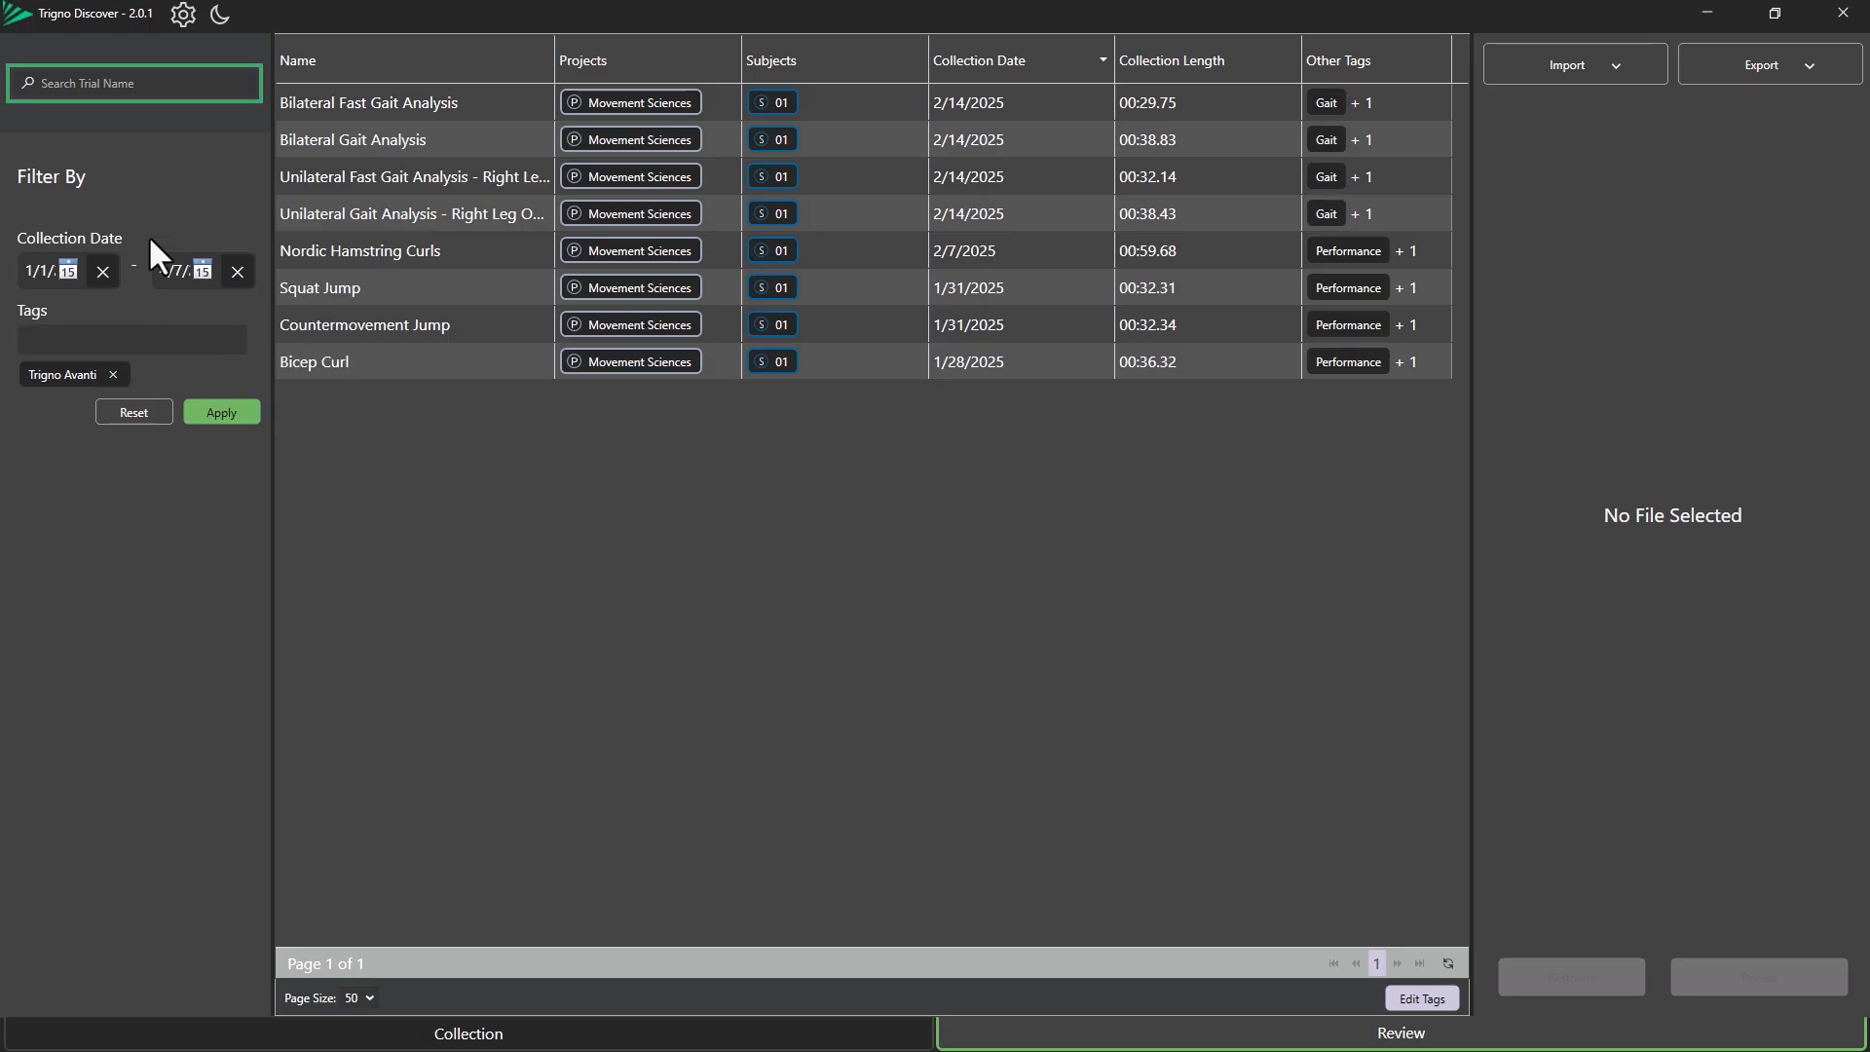
Search trial names for Bicep and apply the filters.
click(87, 84)
text(Bicep)
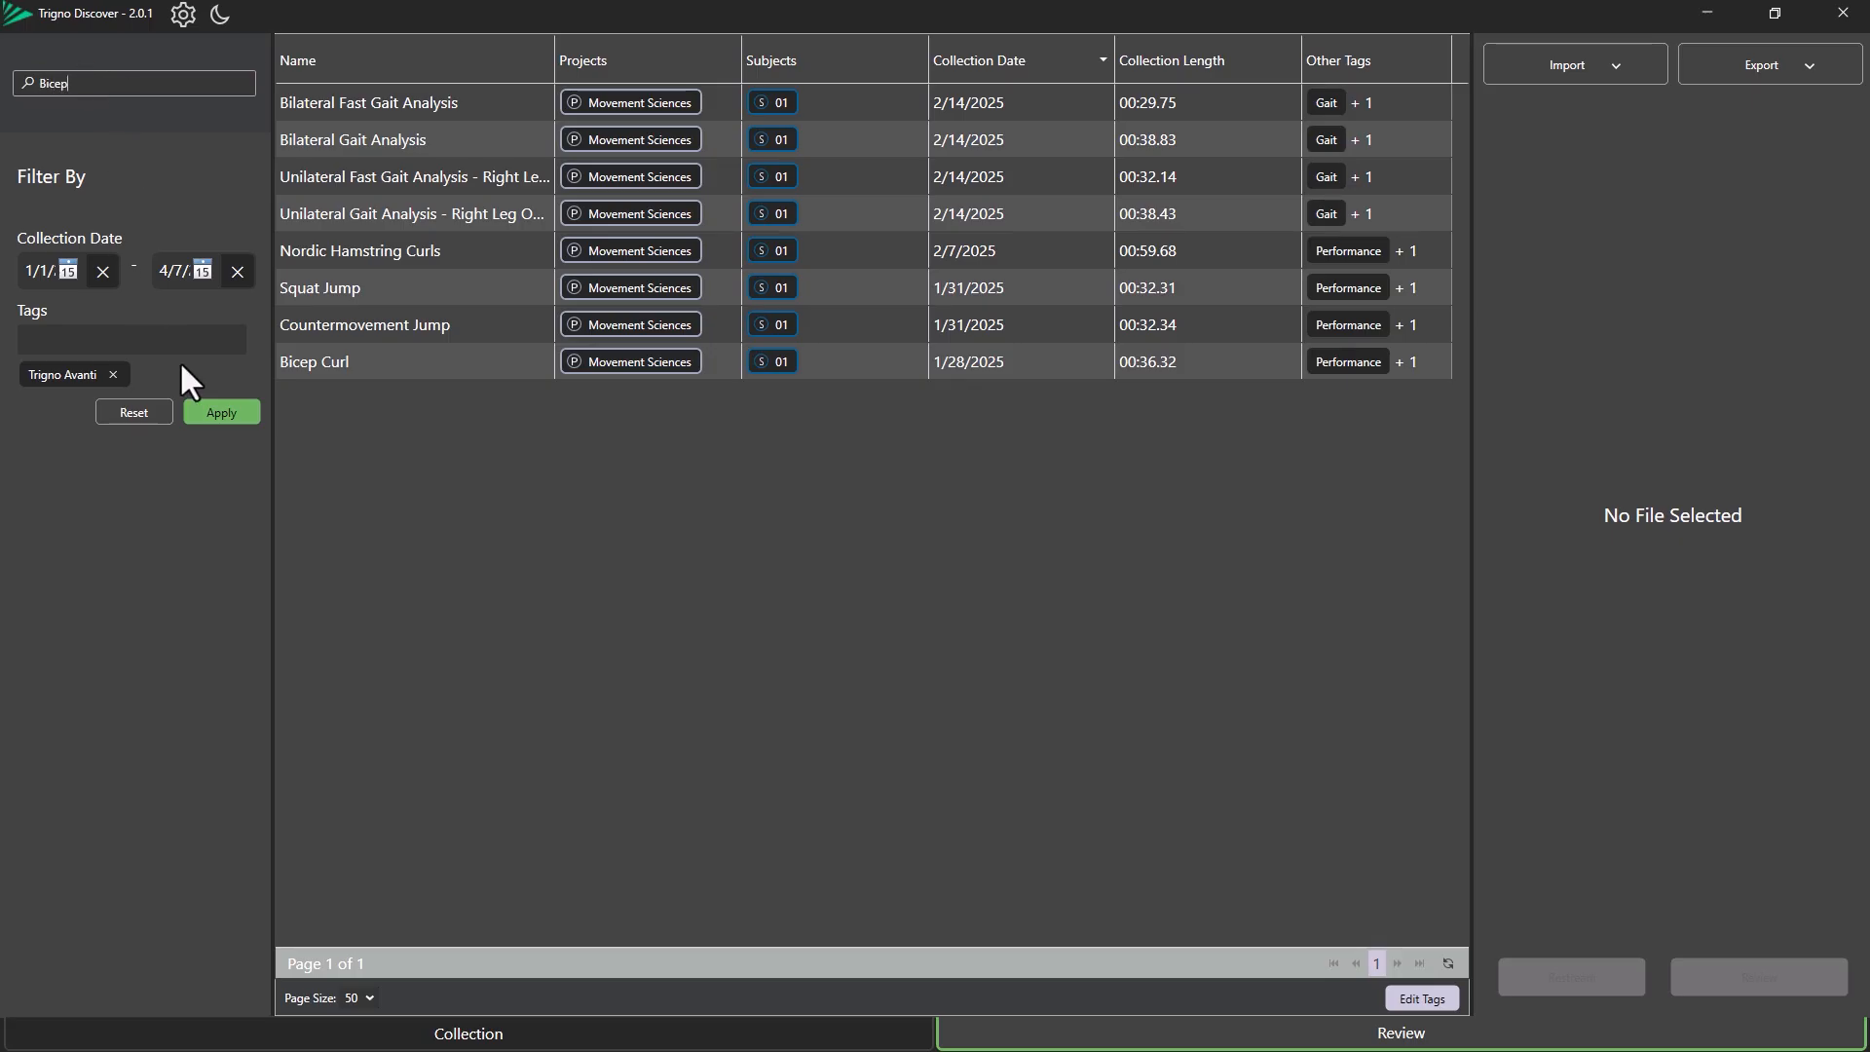
click(226, 415)
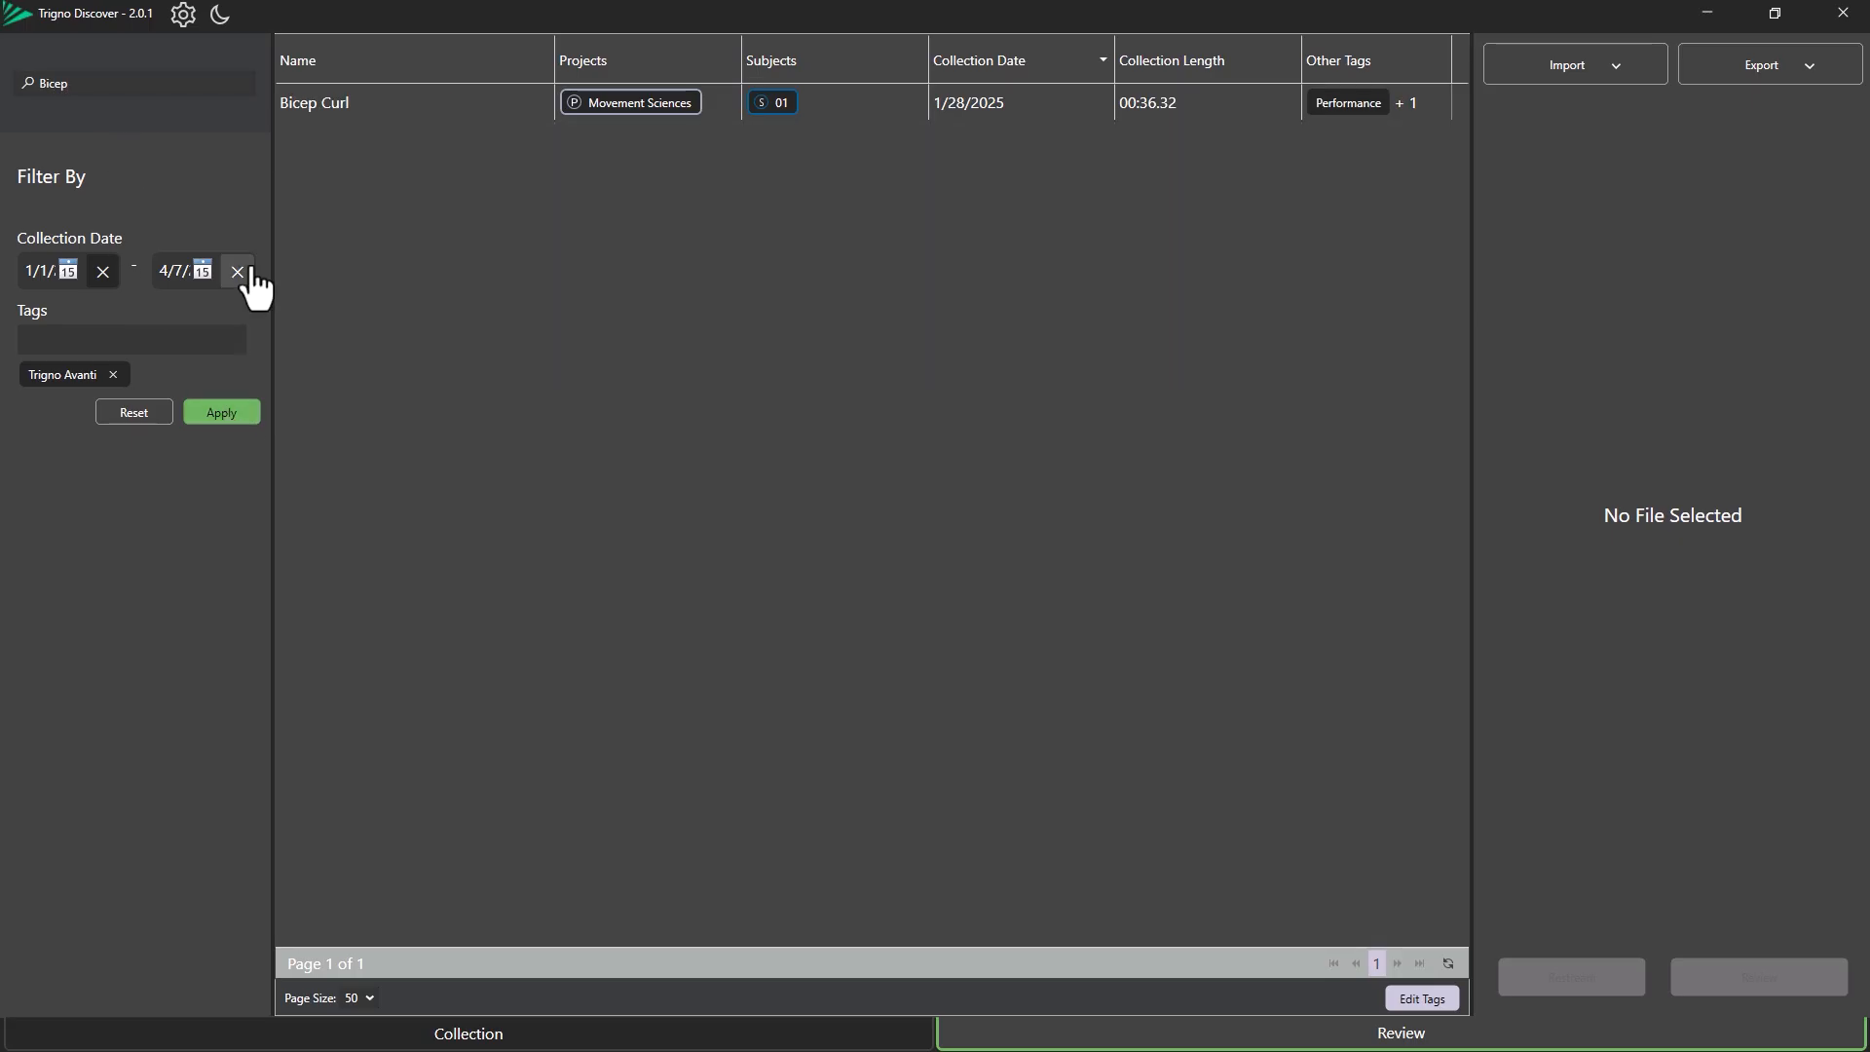
Clear the trial name search and reset the filters.
click(188, 85)
key(BackSpace)
key(BackSpace)
key(BackSpace)
key(BackSpace)
key(BackSpace)
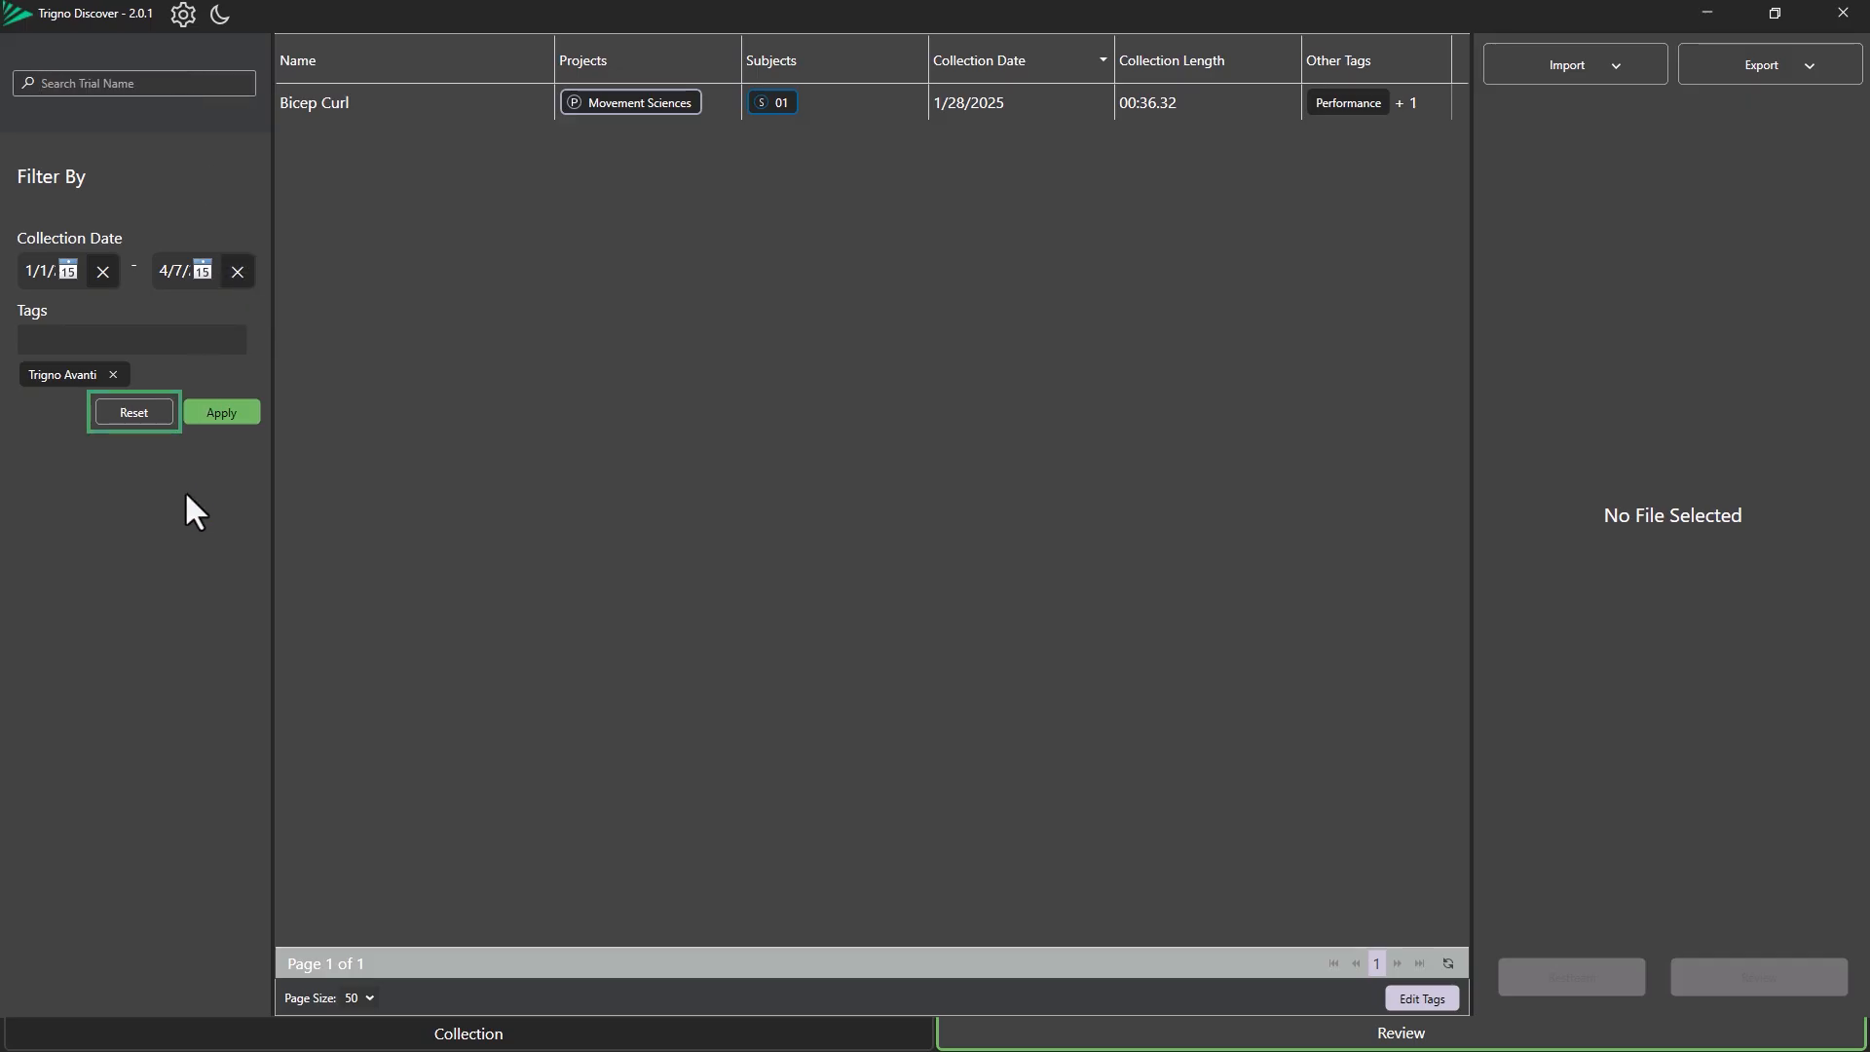
click(138, 426)
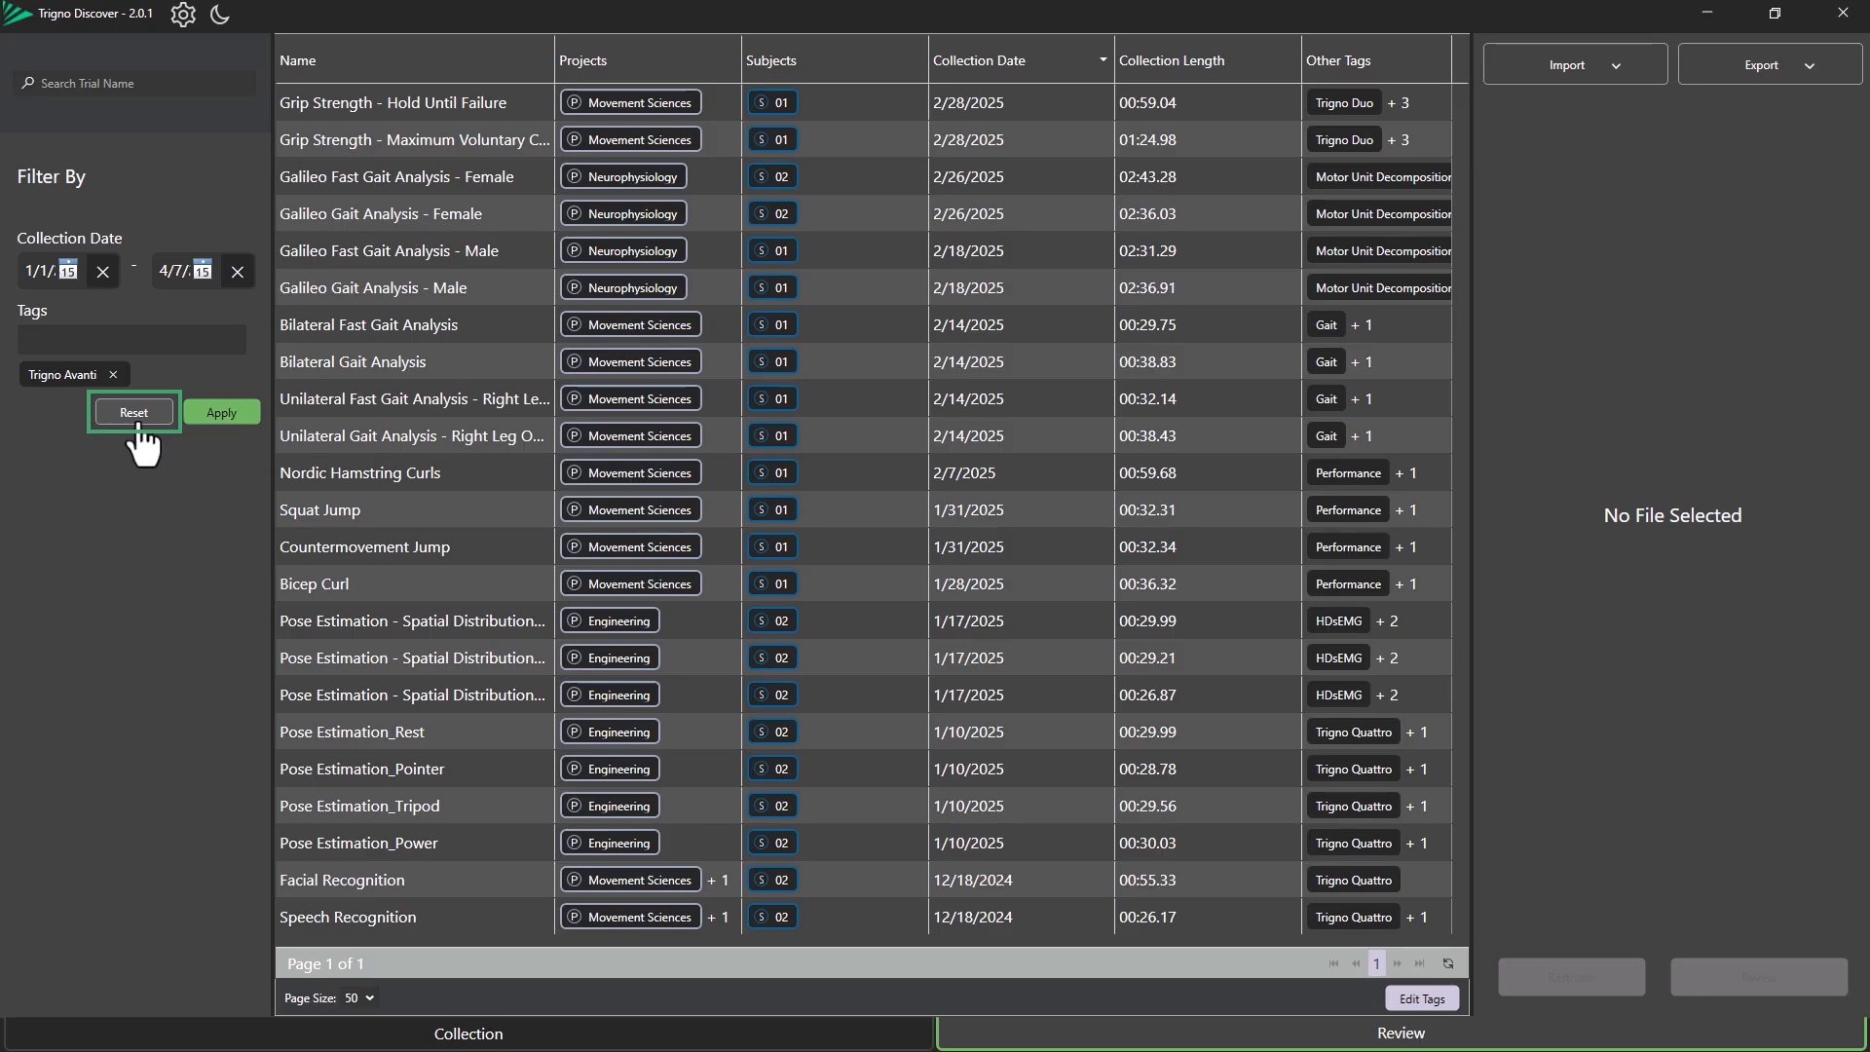
Remove the Trigno Avanti tag filter and clear both collection date limits.
click(113, 373)
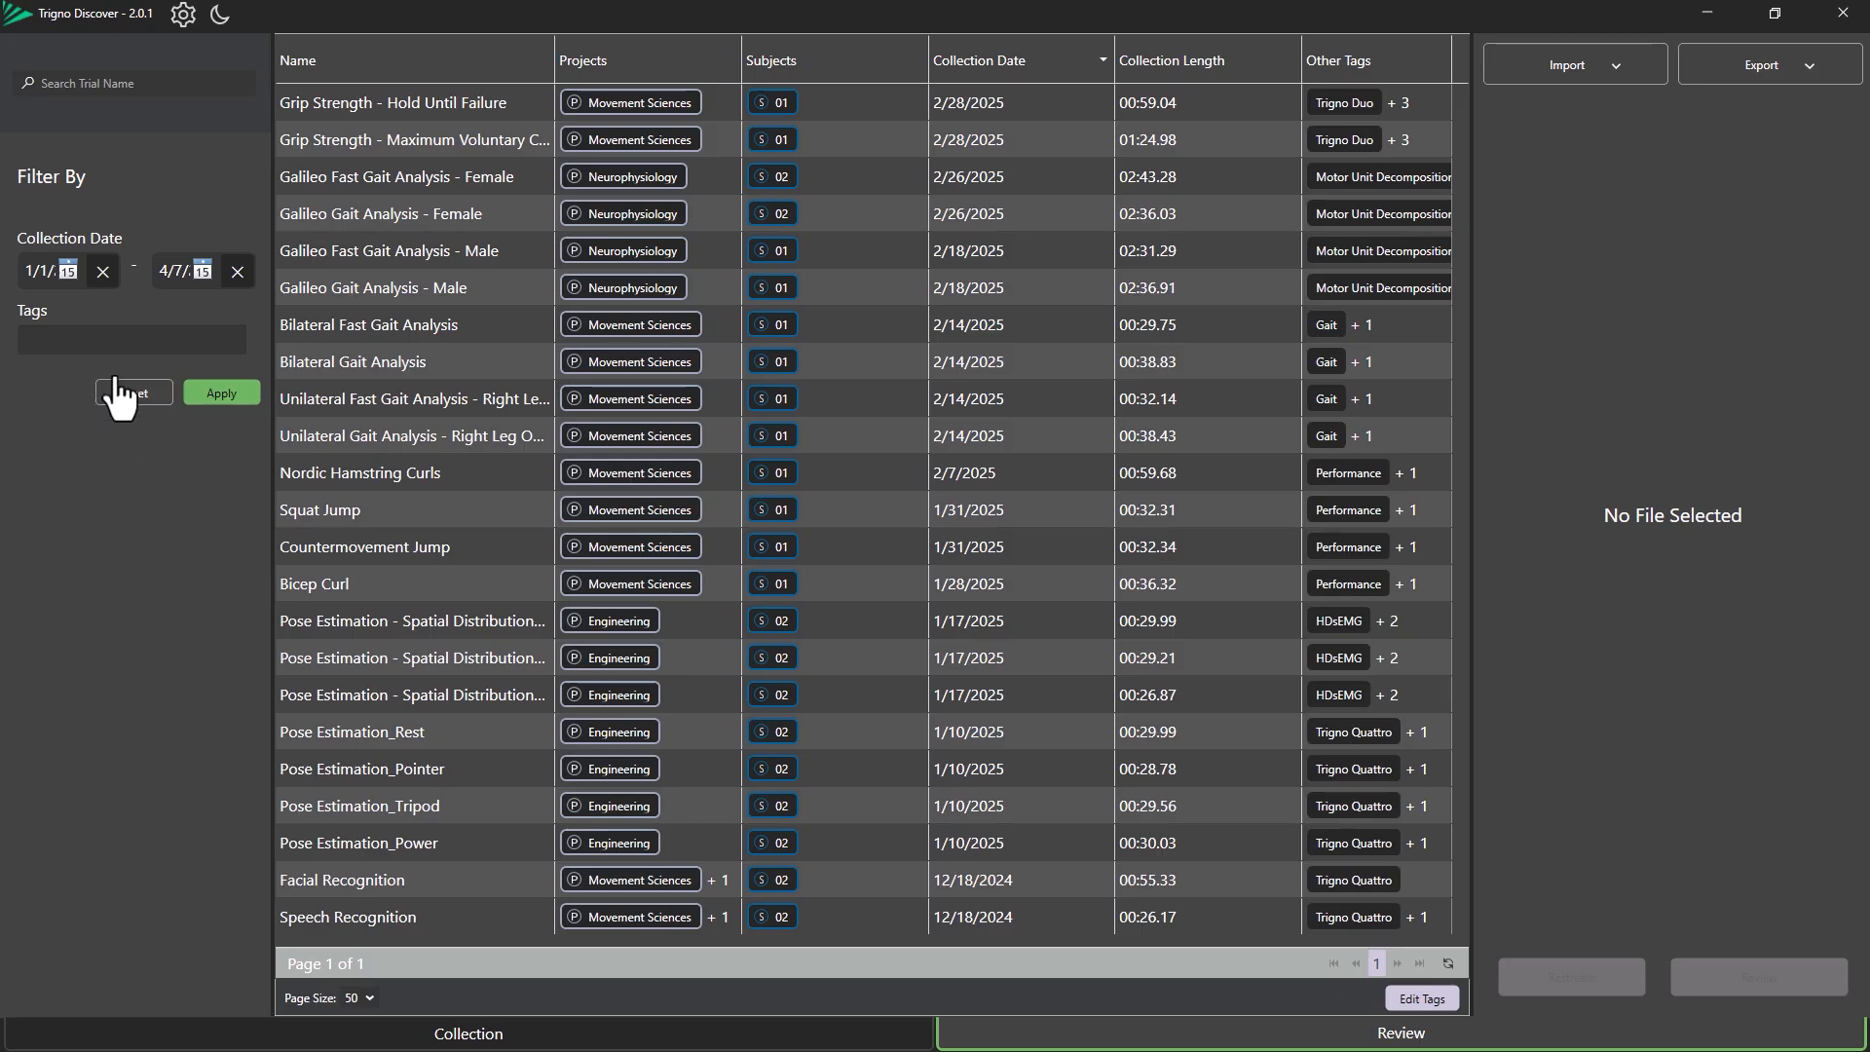
click(105, 274)
click(237, 273)
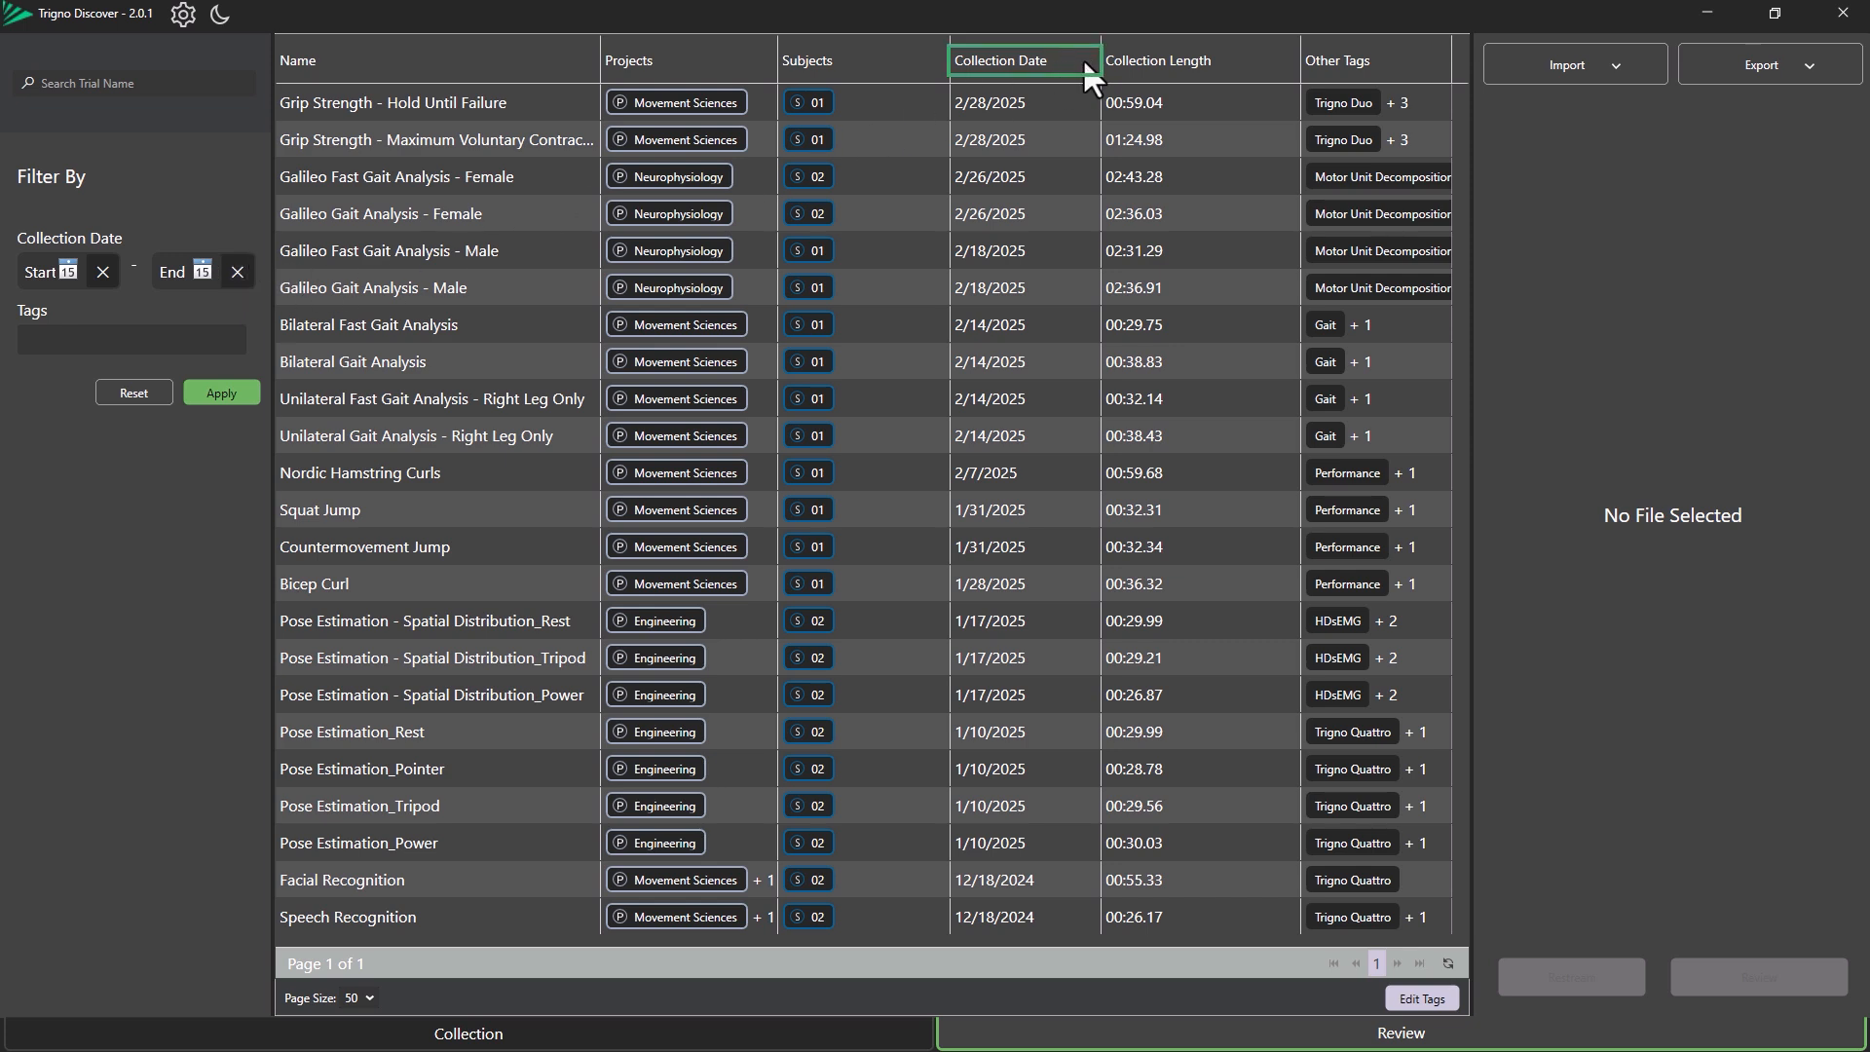
Sort the trial list in turn by collection date, collection length, and finally name.
click(1015, 56)
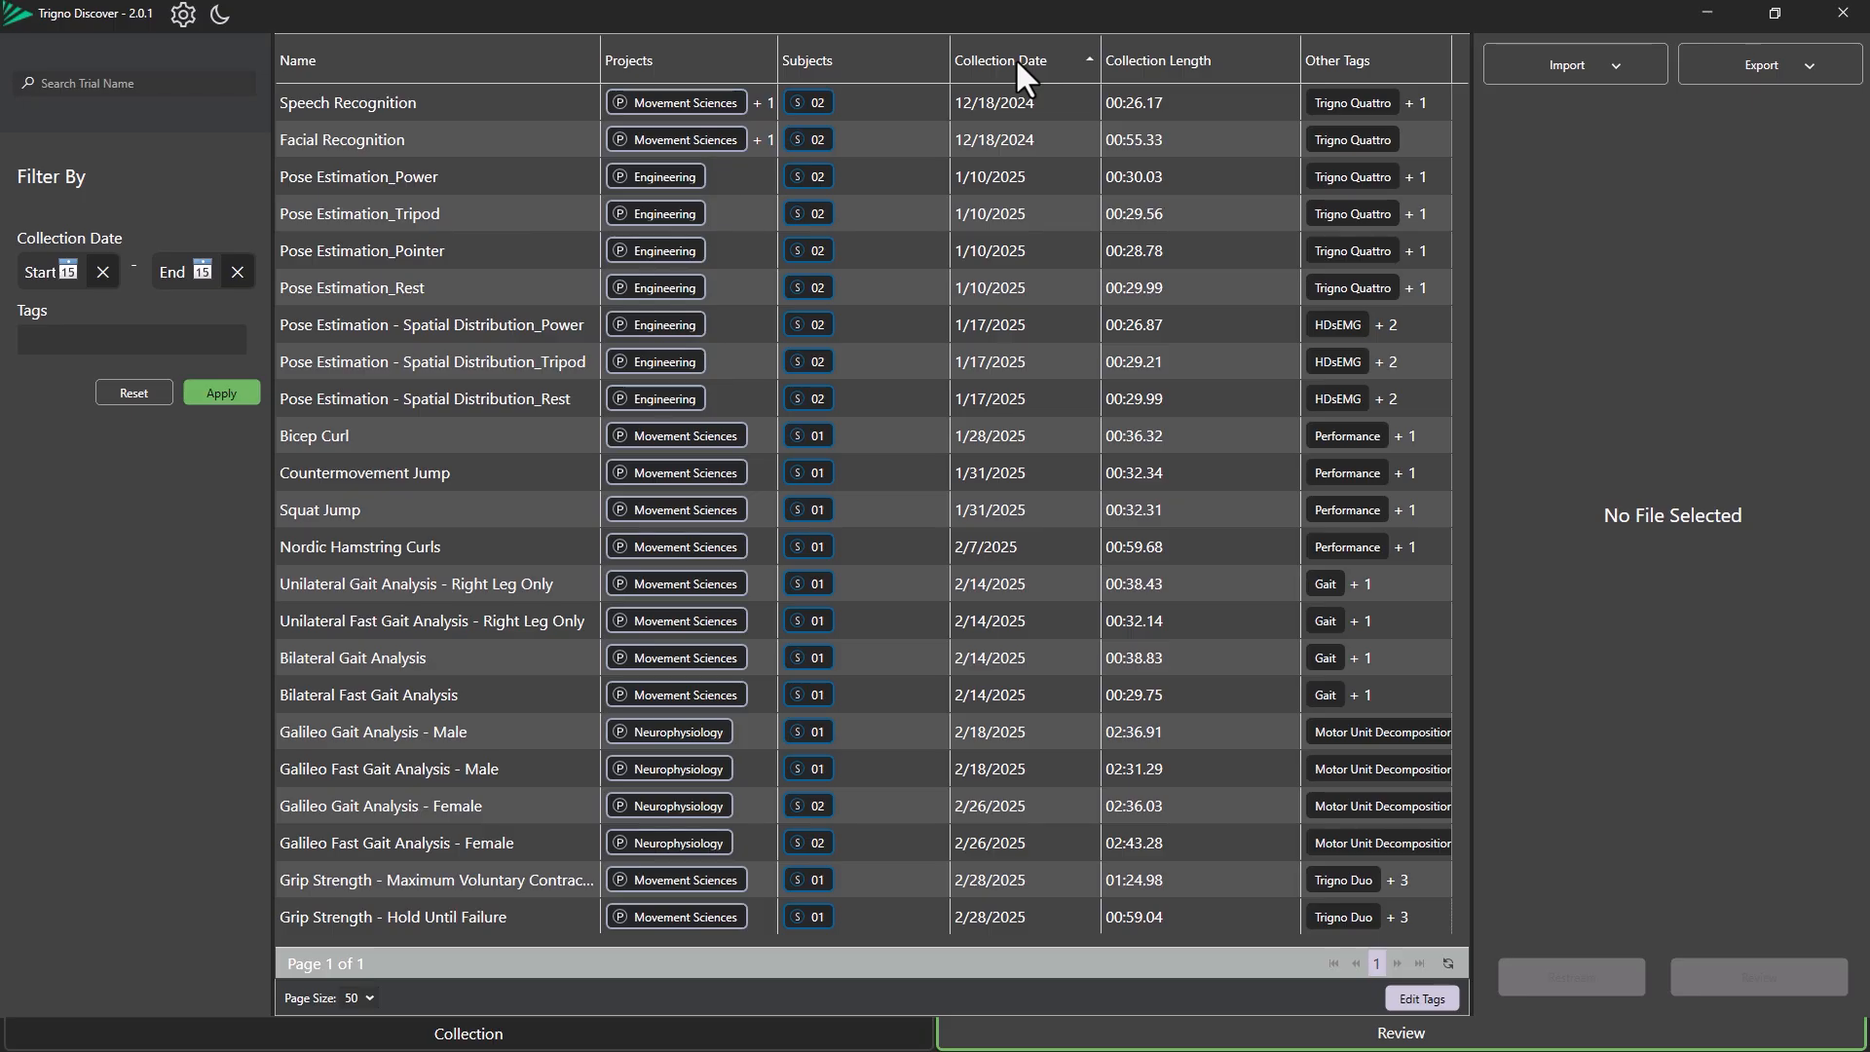
click(1124, 60)
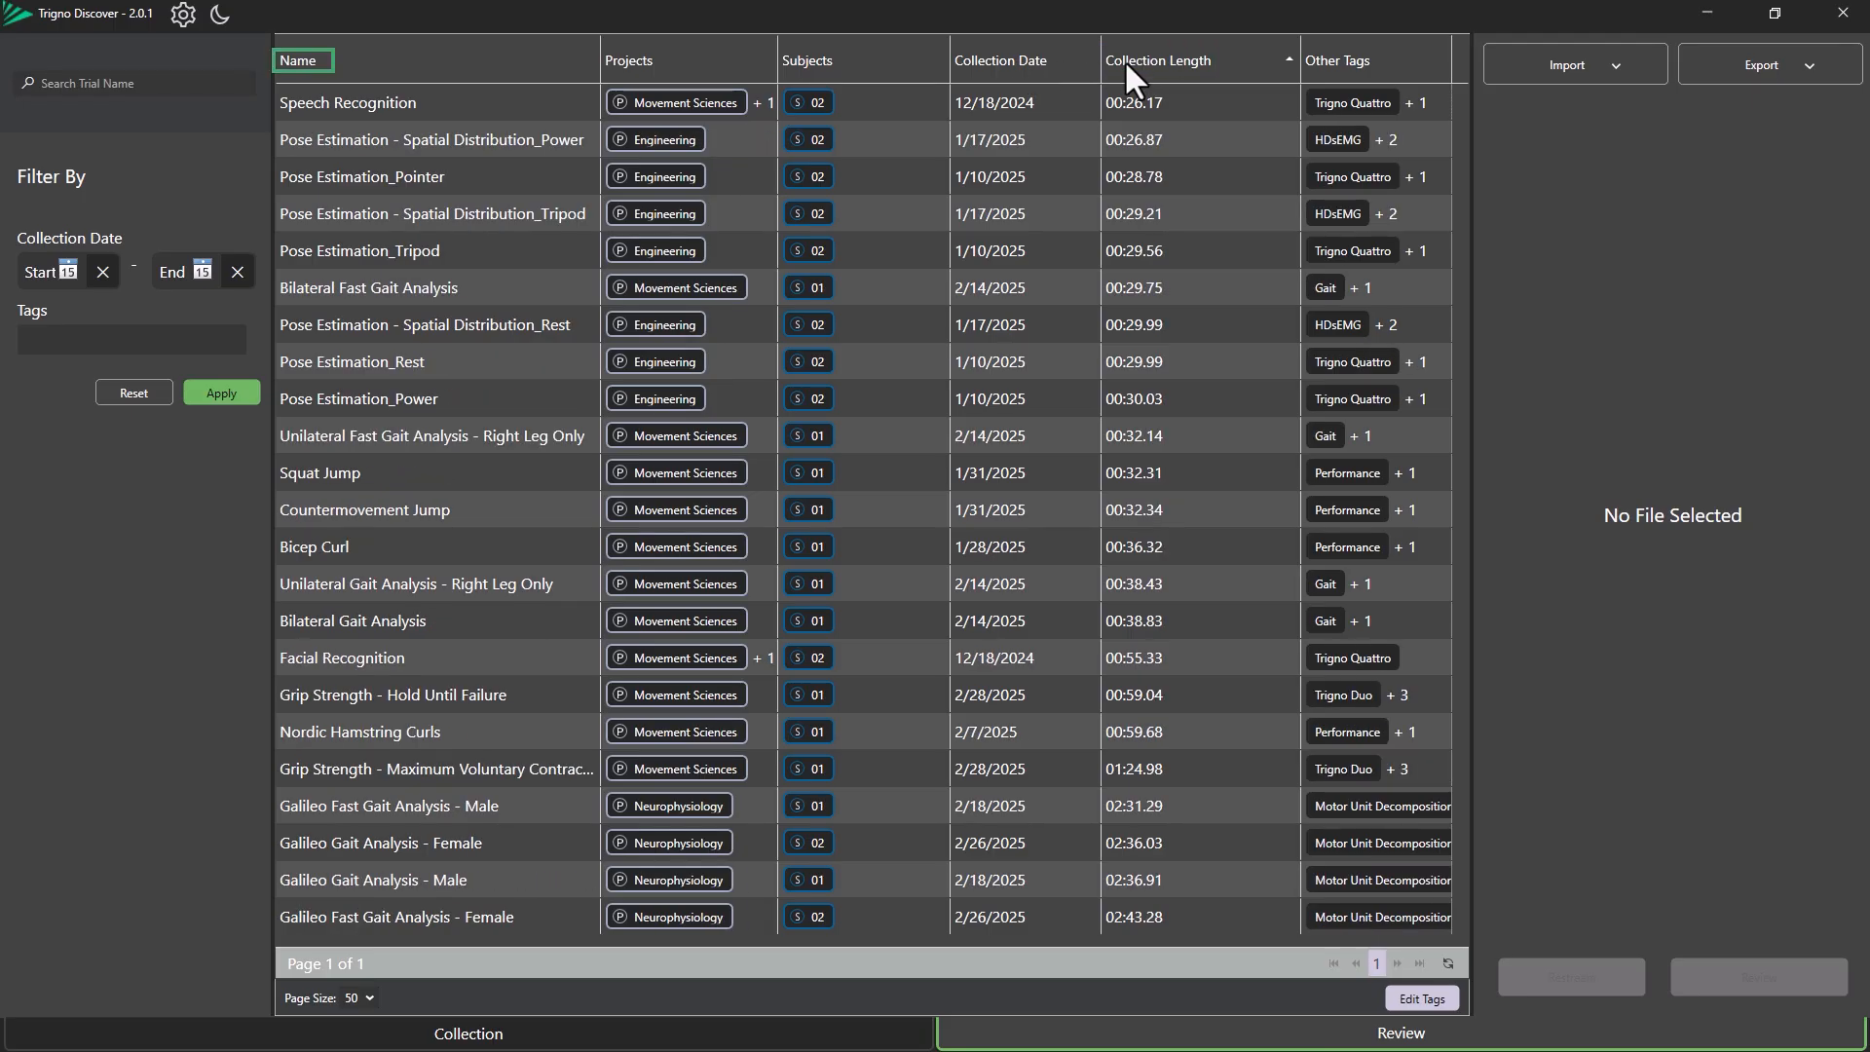
click(297, 60)
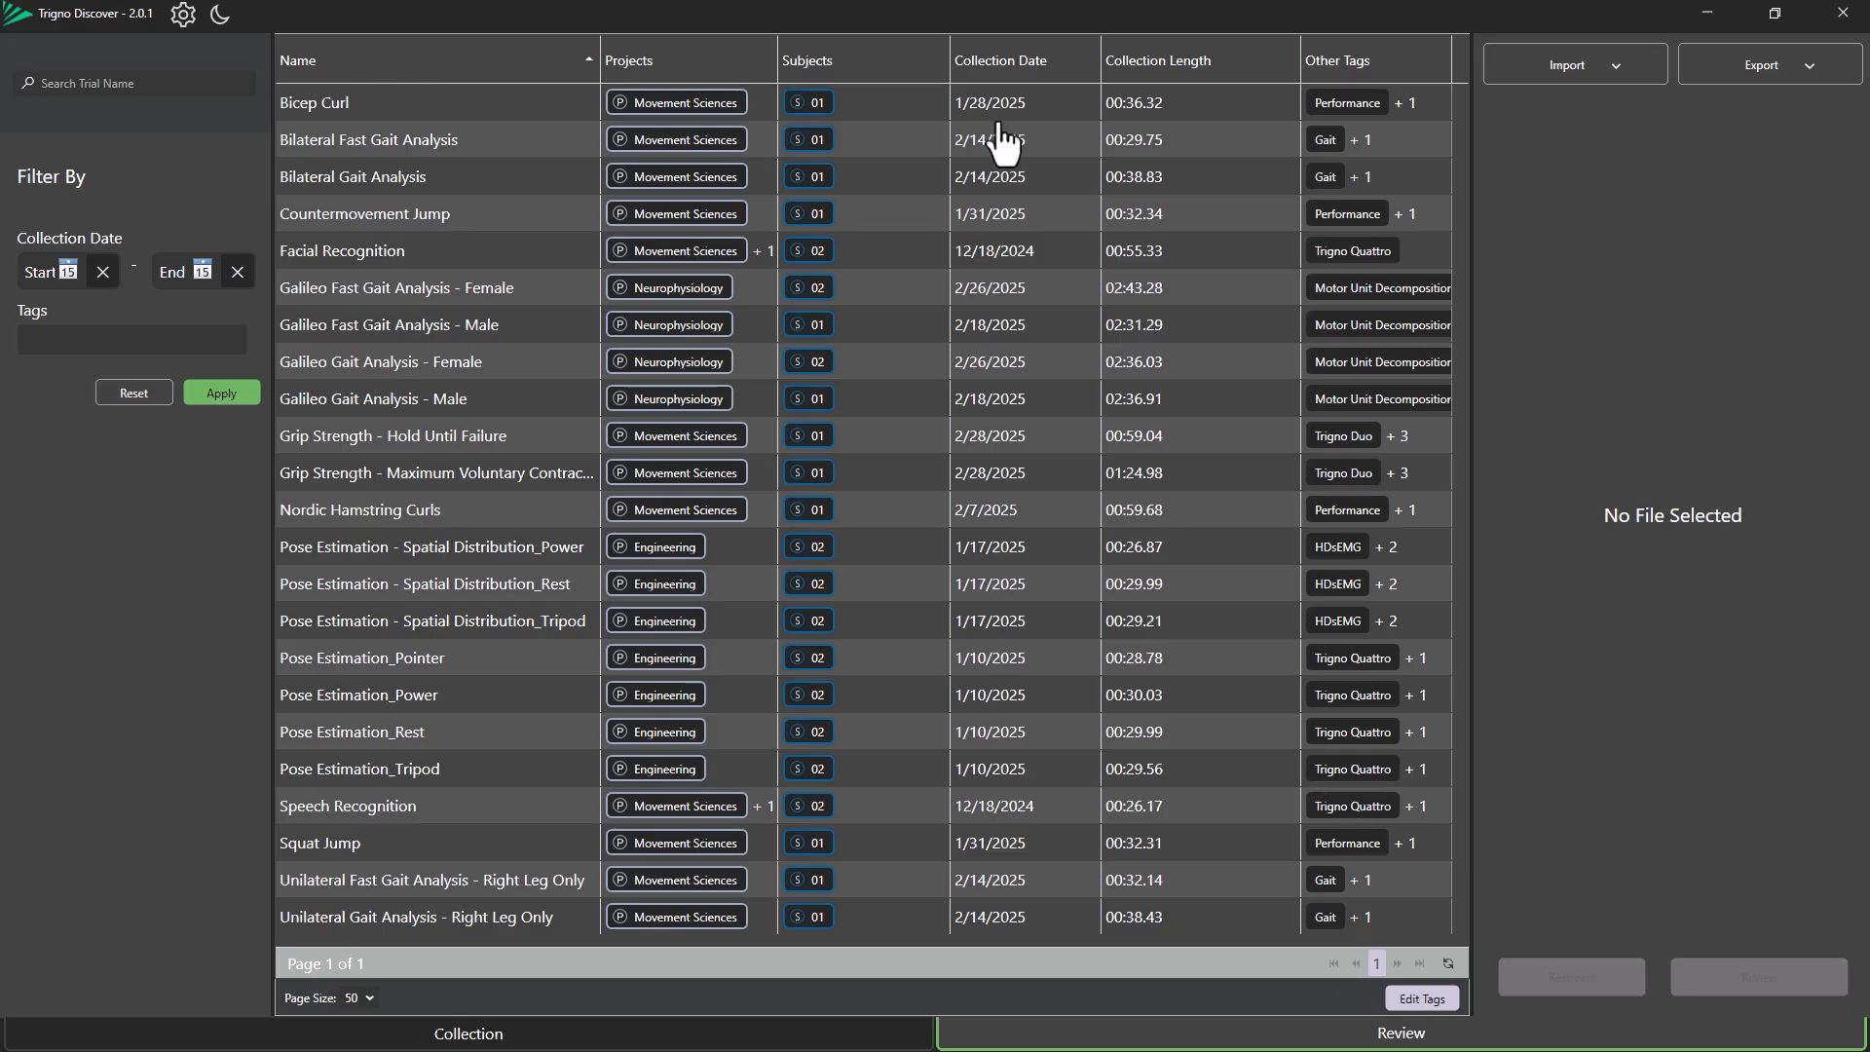
Back up the database as a .delsys file named "Example Data" on the Desktop.
click(1792, 76)
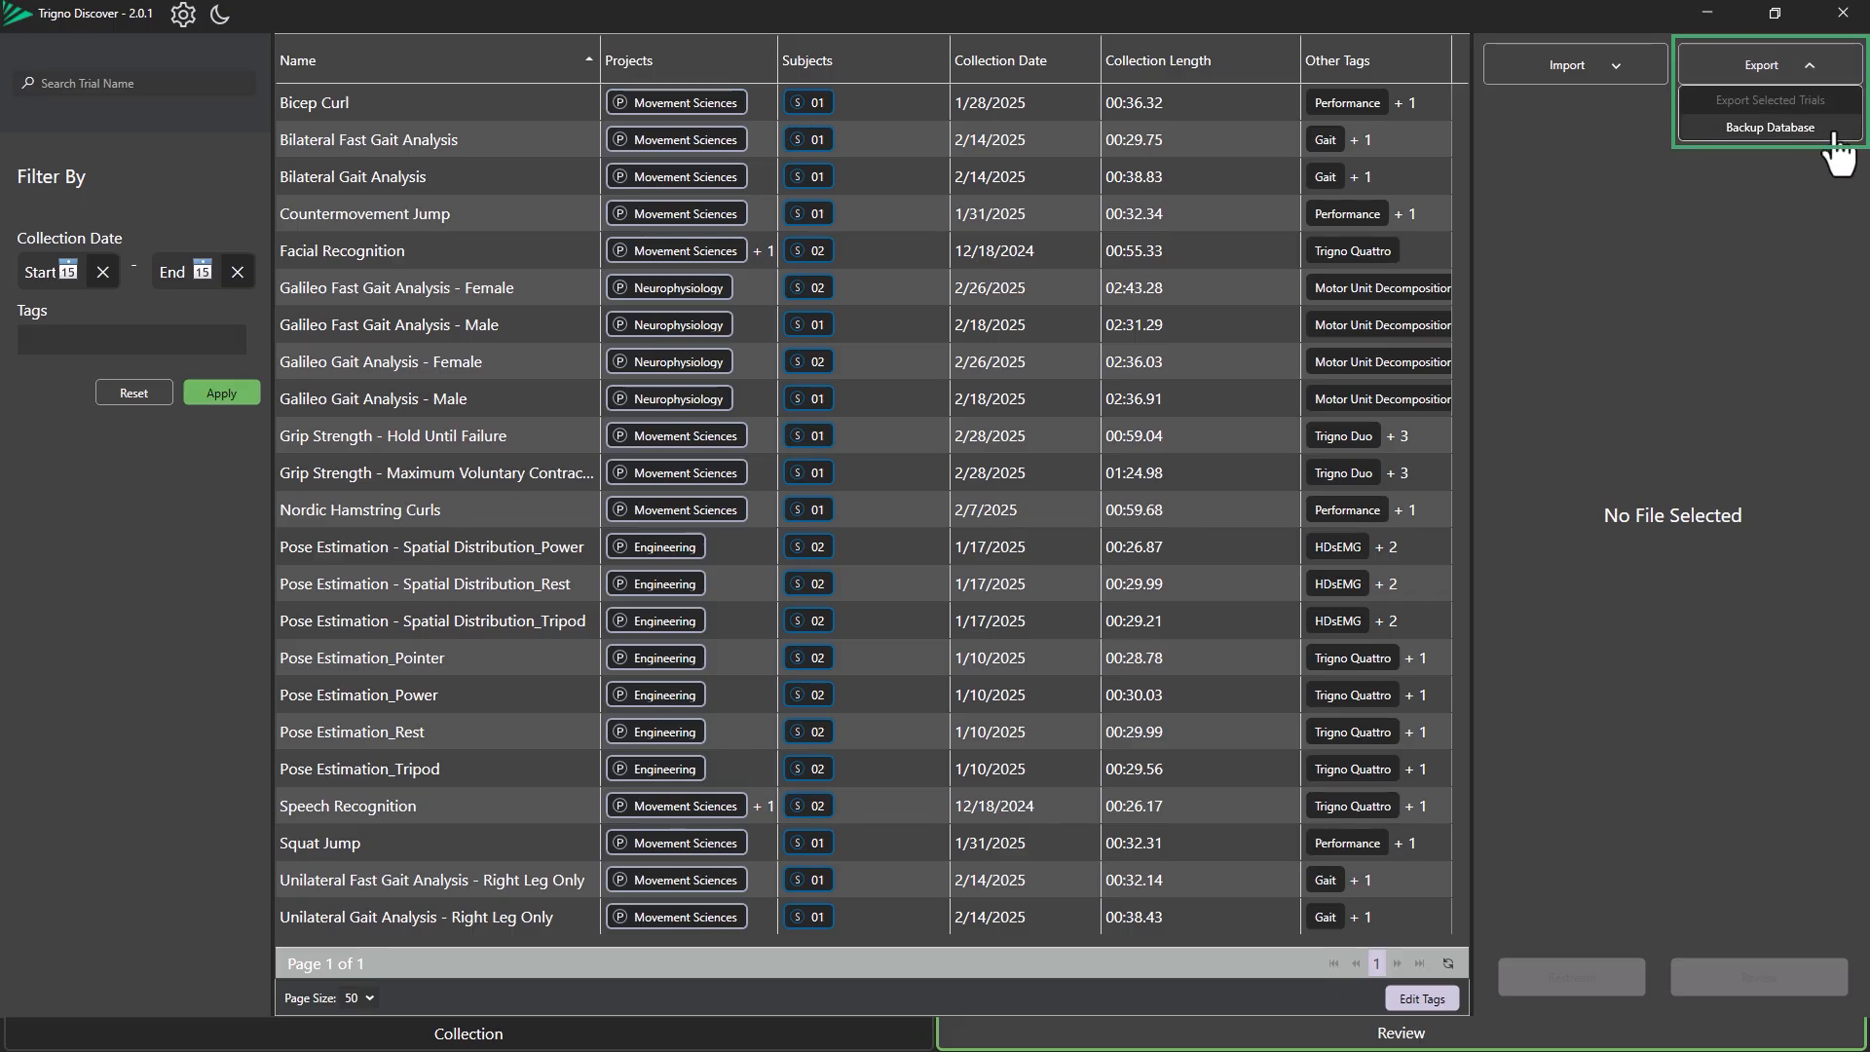
click(1834, 134)
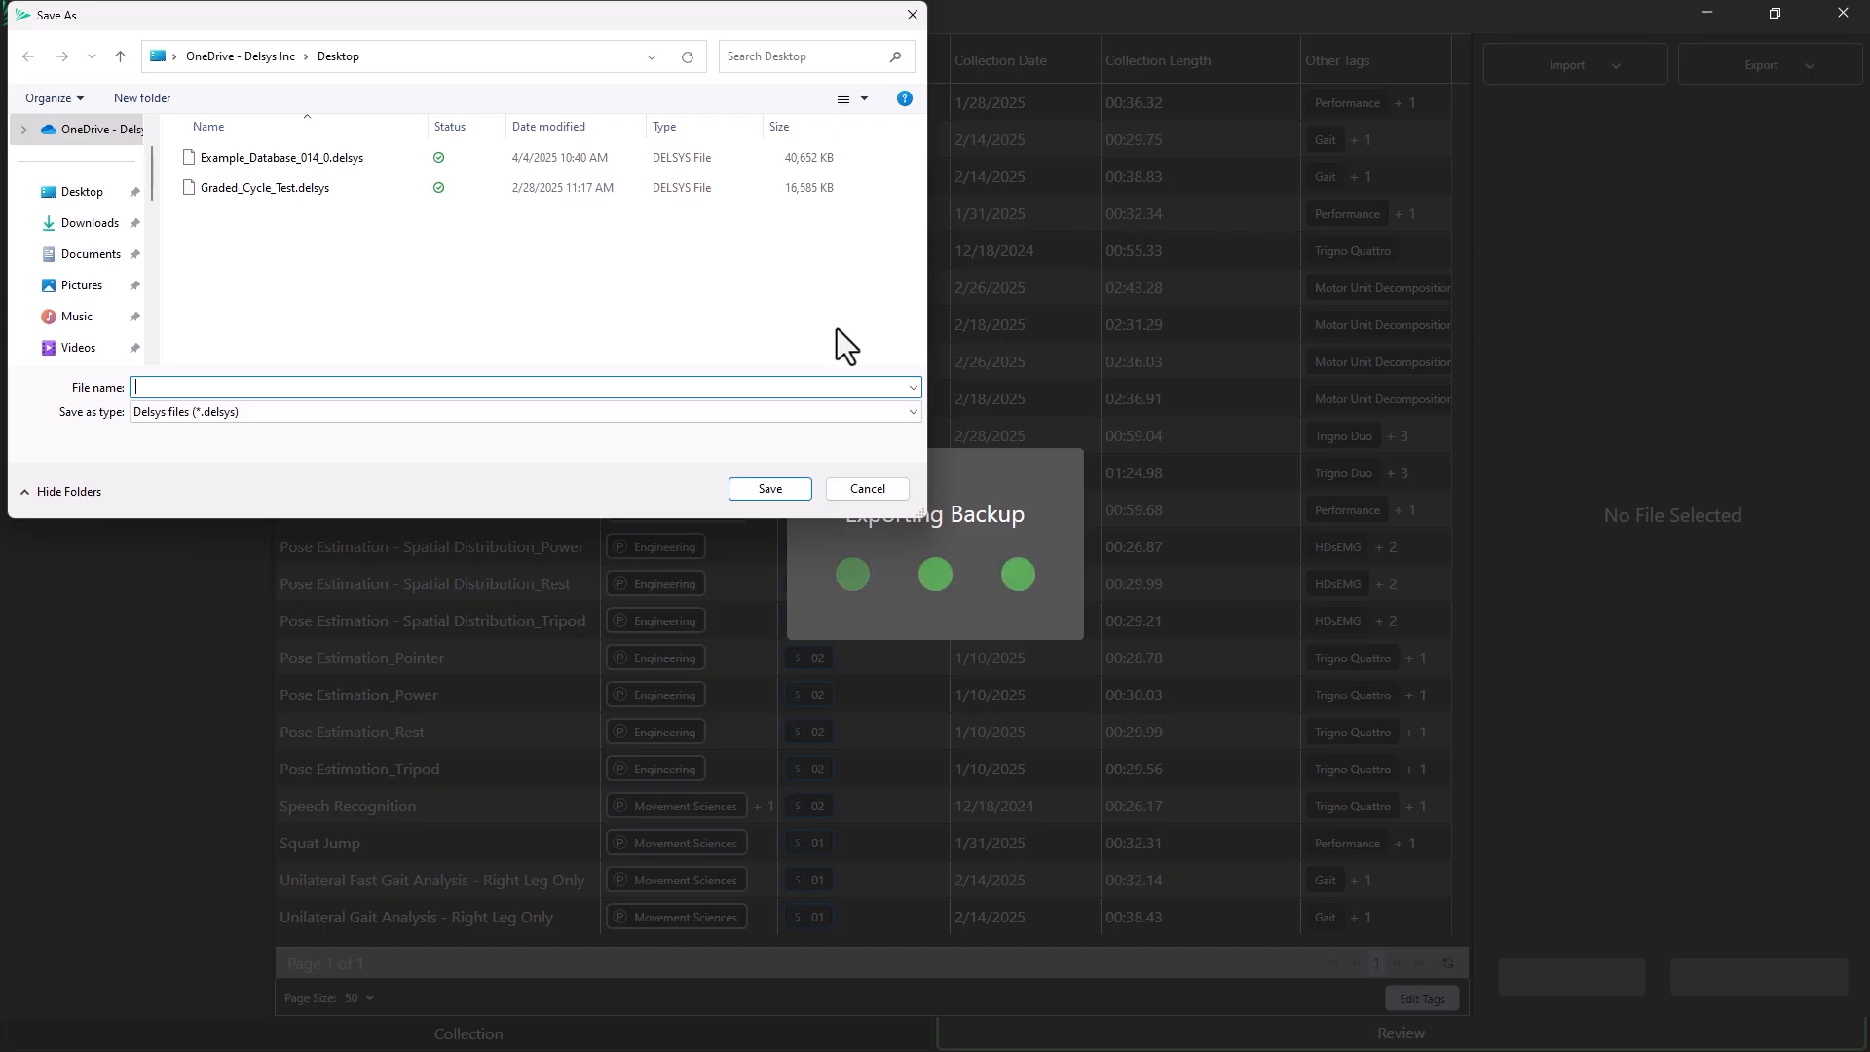
click(823, 412)
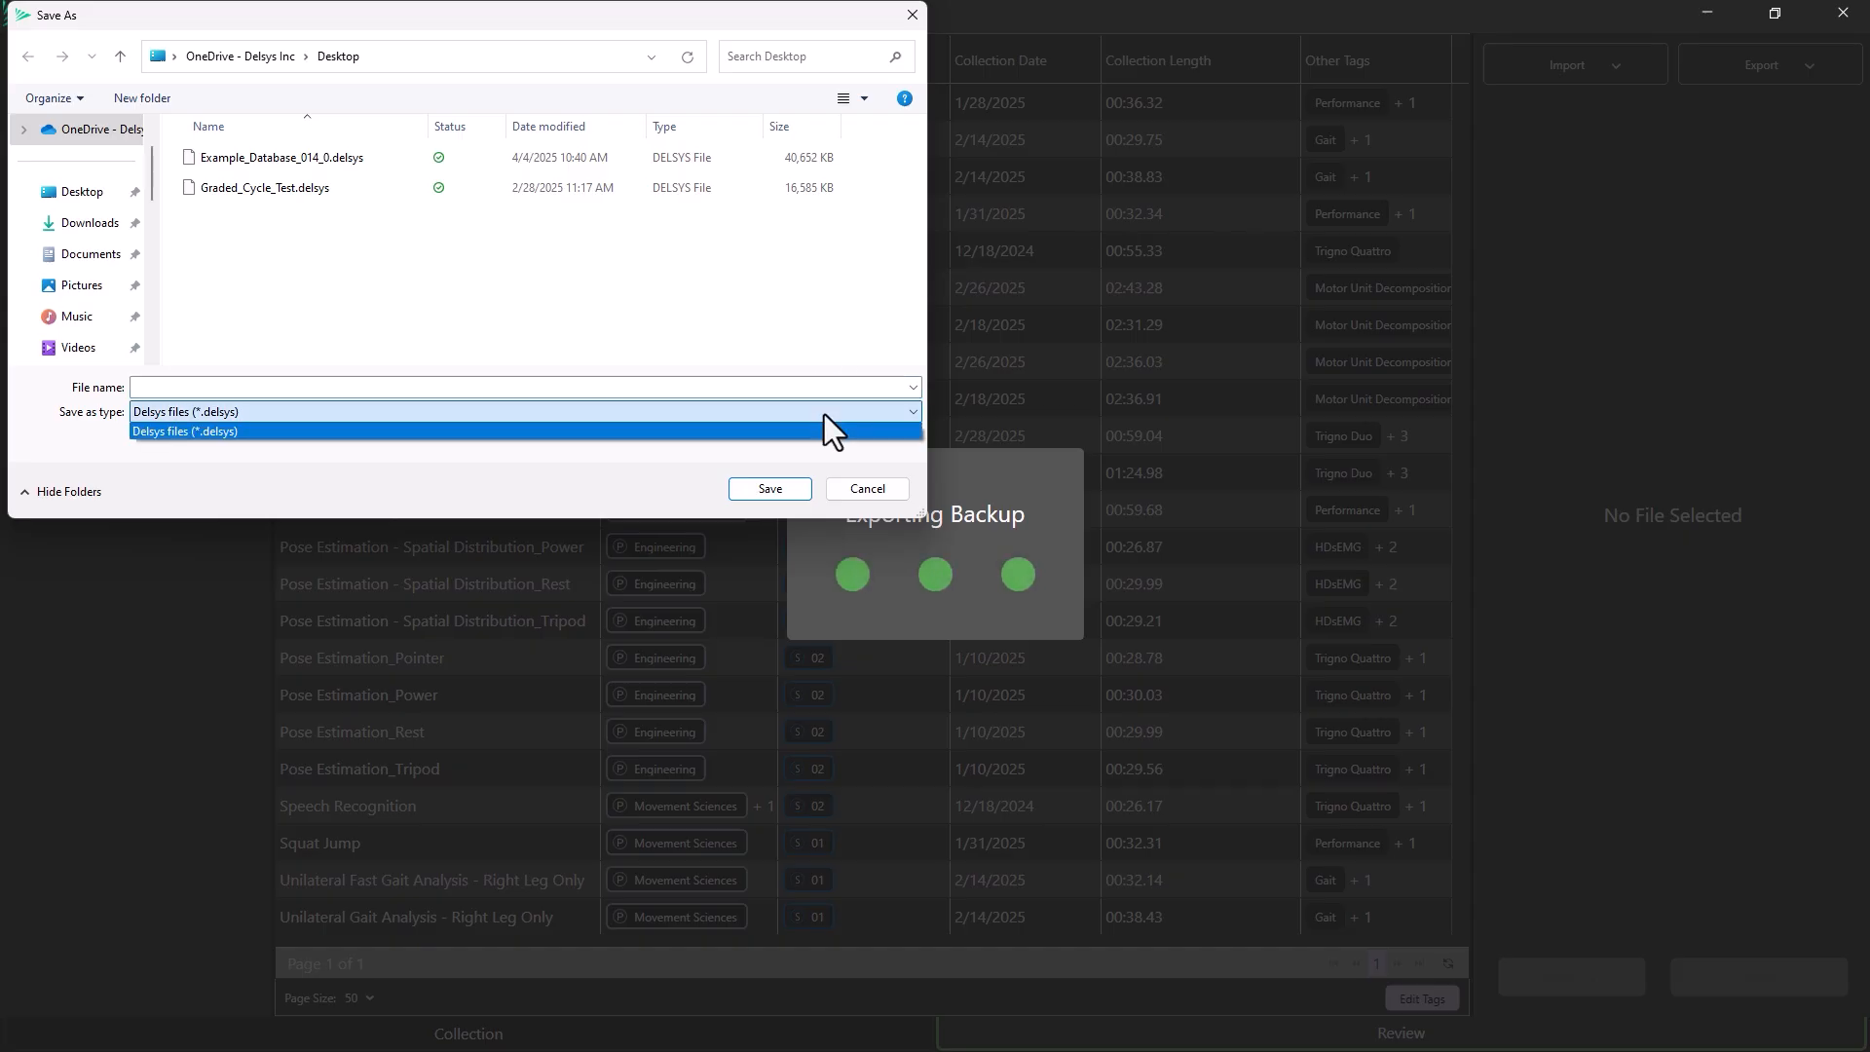
click(824, 414)
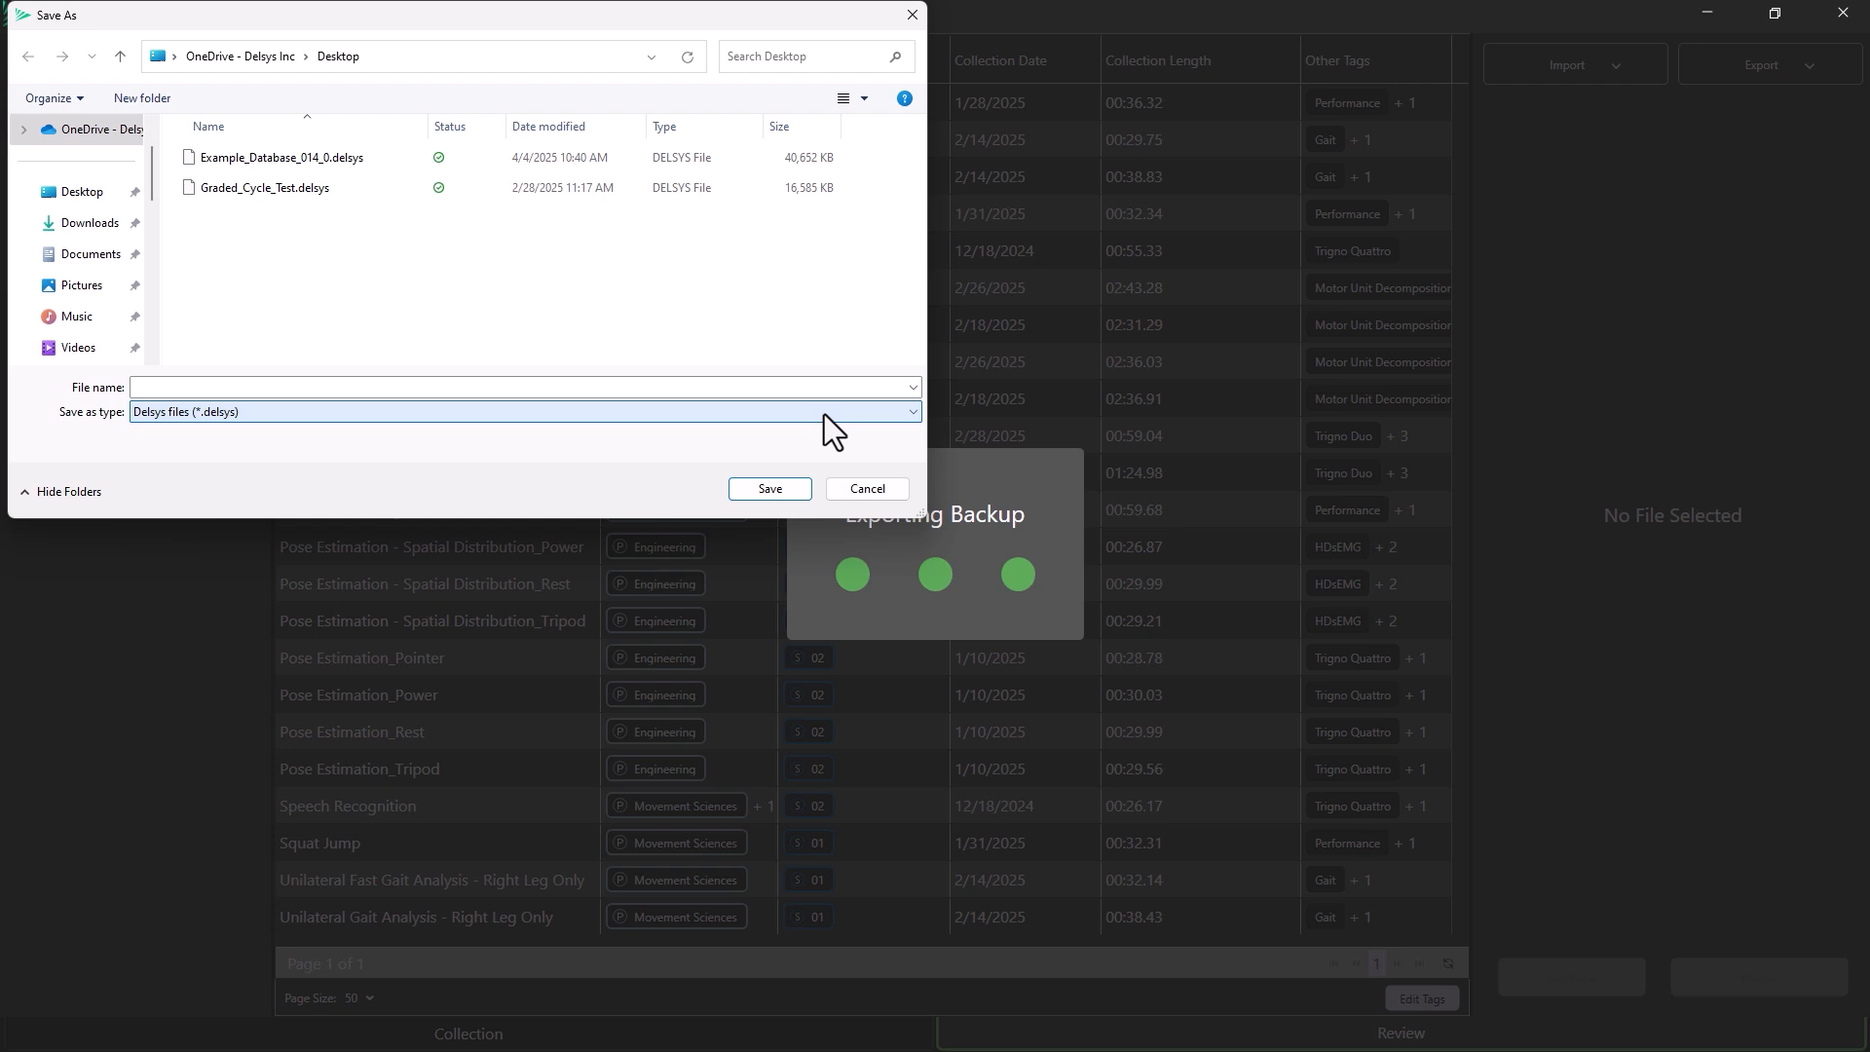
click(820, 387)
click(820, 387)
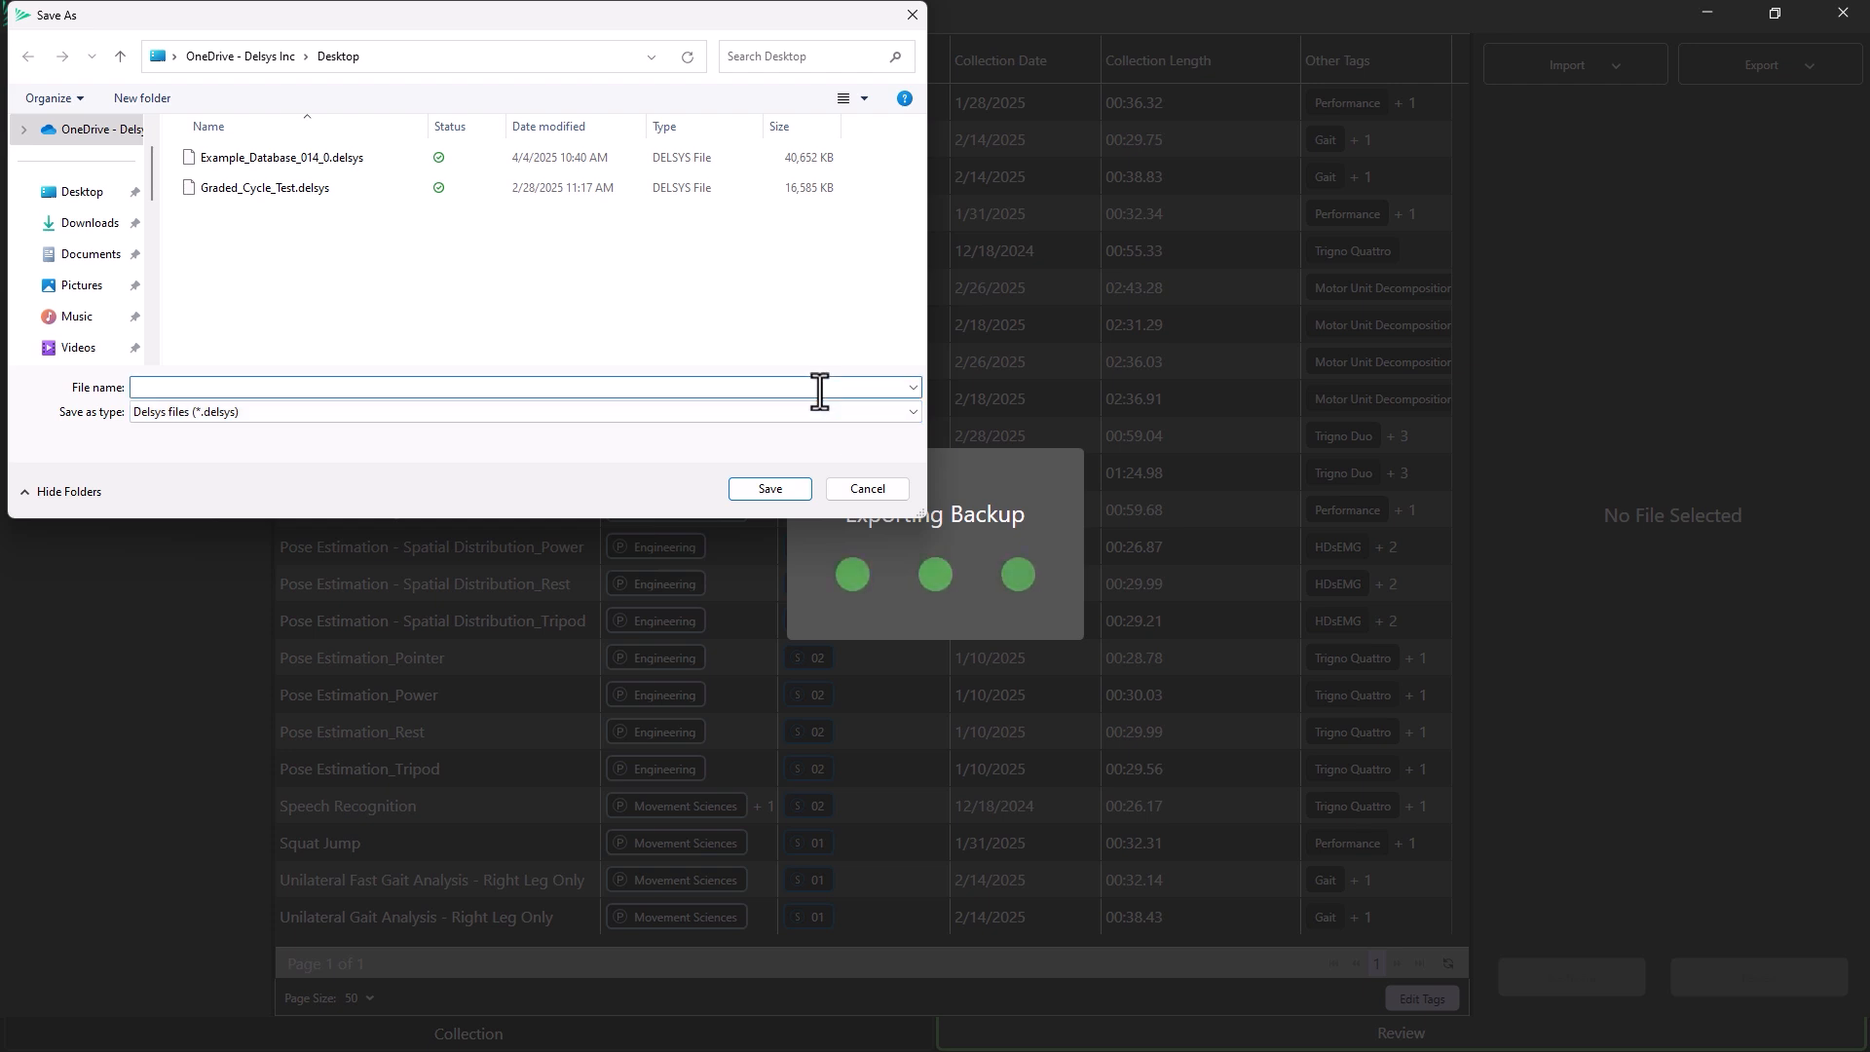
text(Example Data)
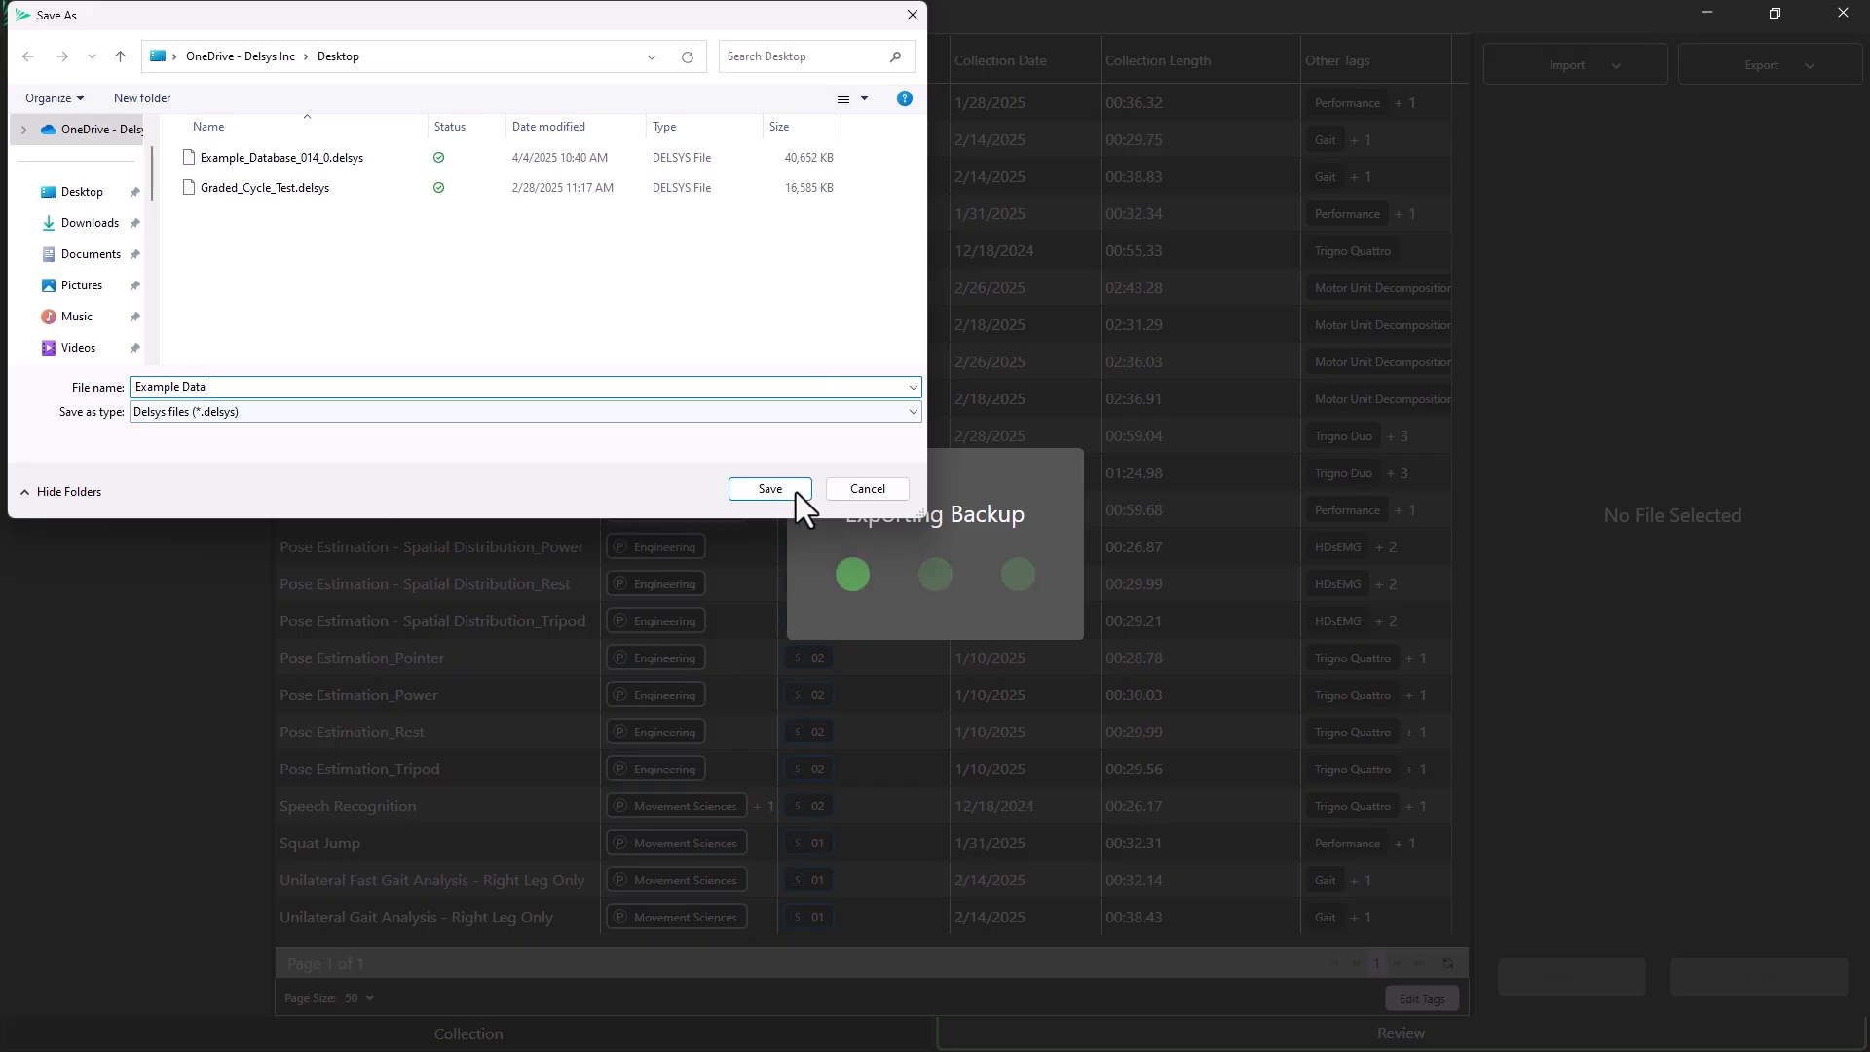
click(759, 490)
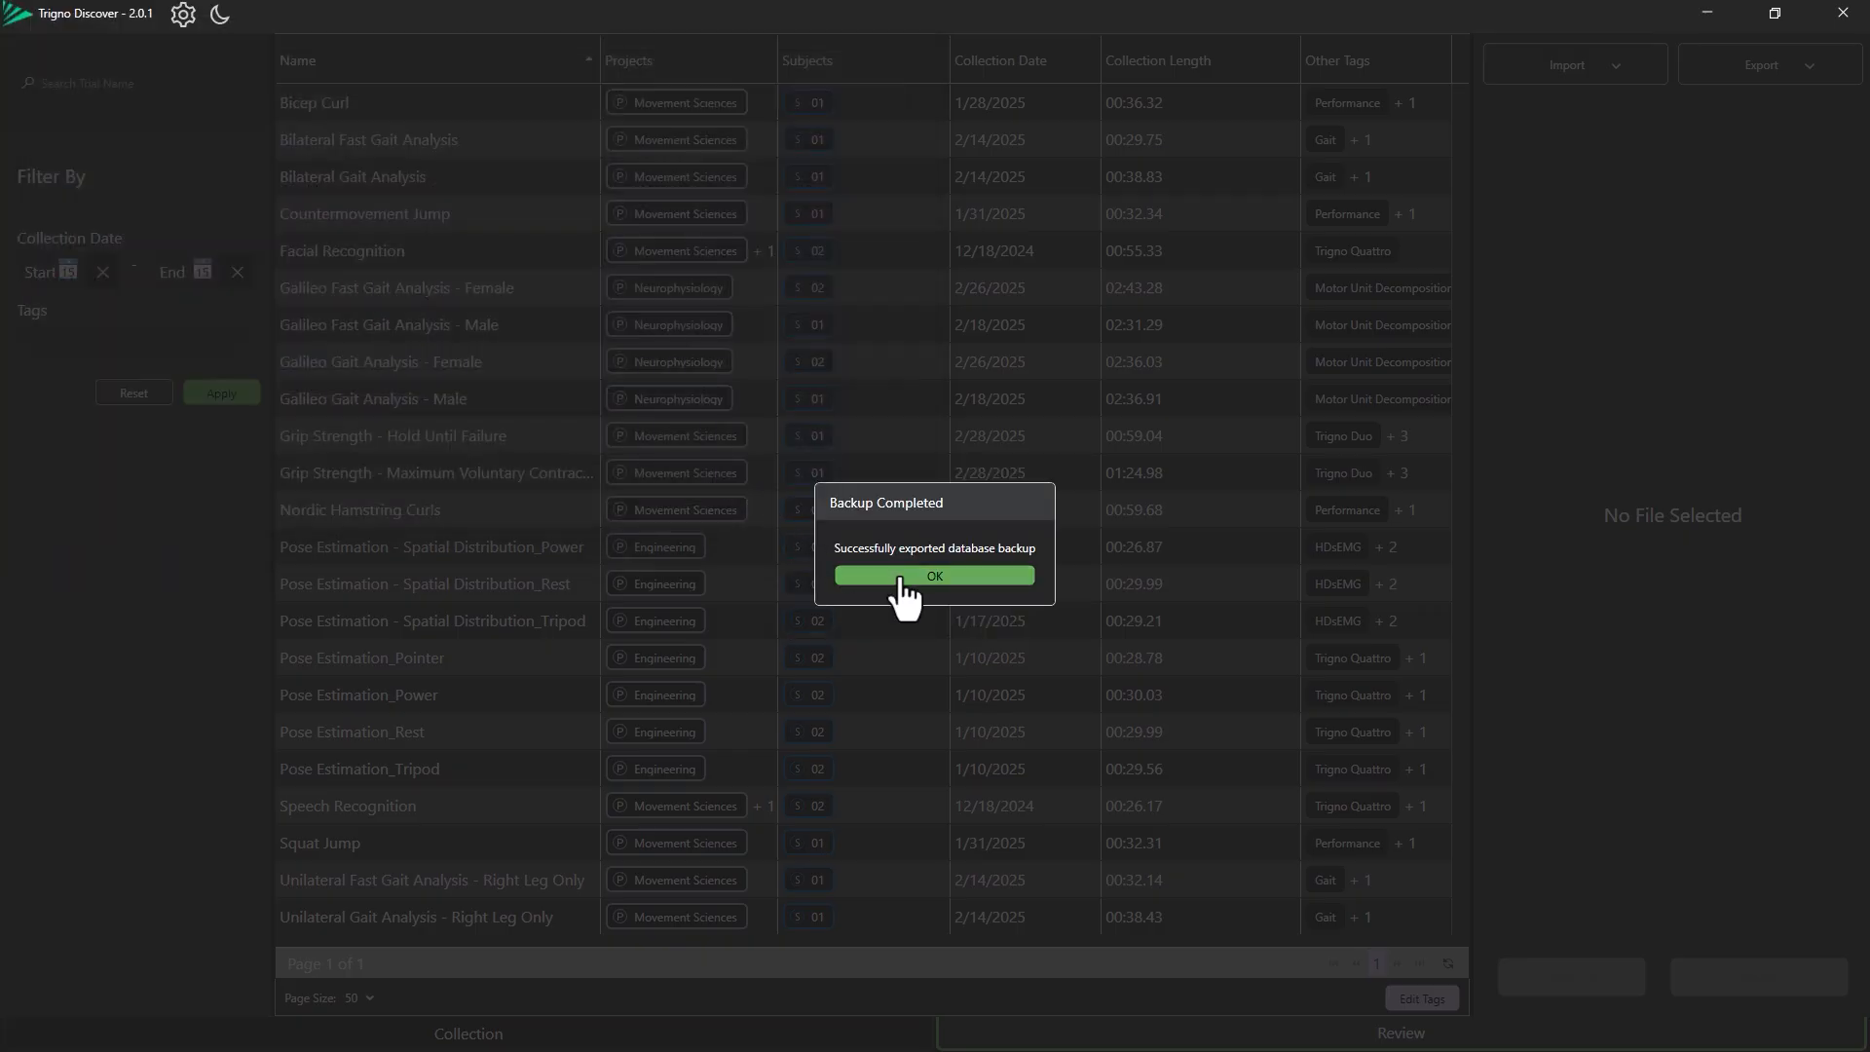
click(902, 581)
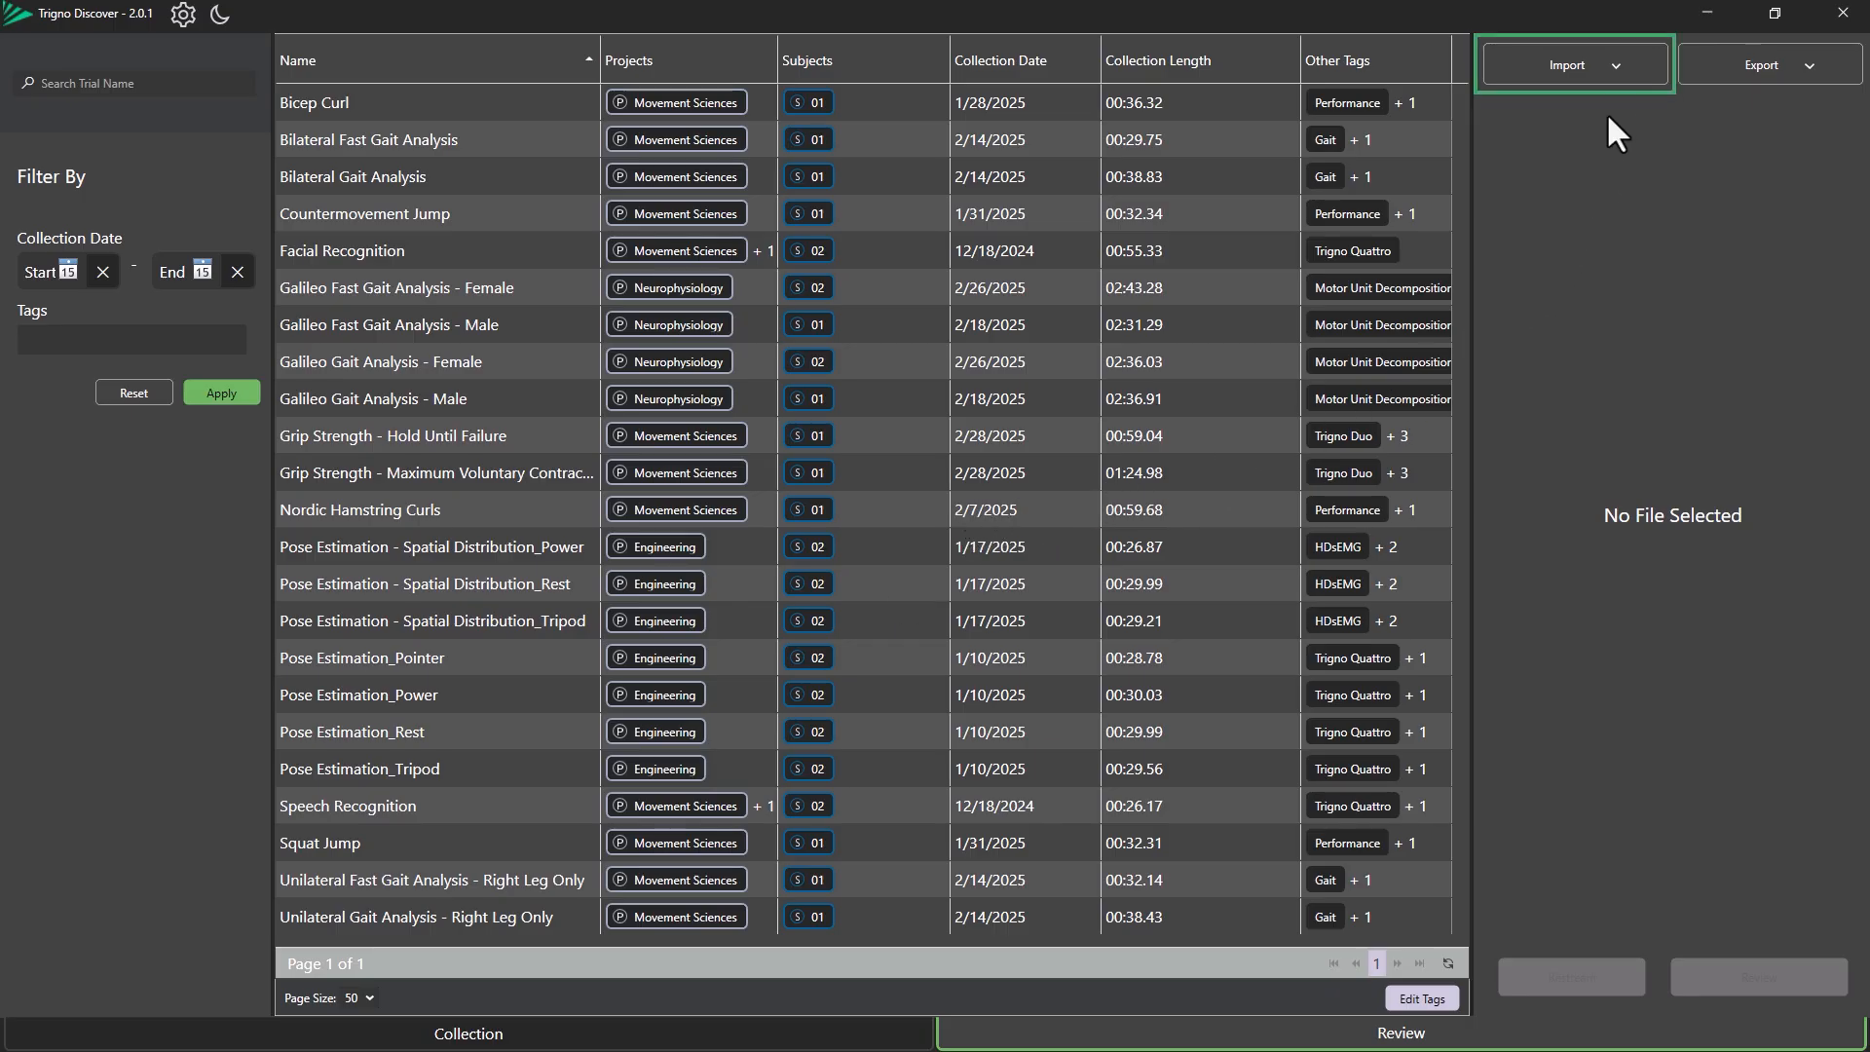
Import the trial file Graded_Cycle_Test.delsys from the Desktop into the database.
click(1614, 72)
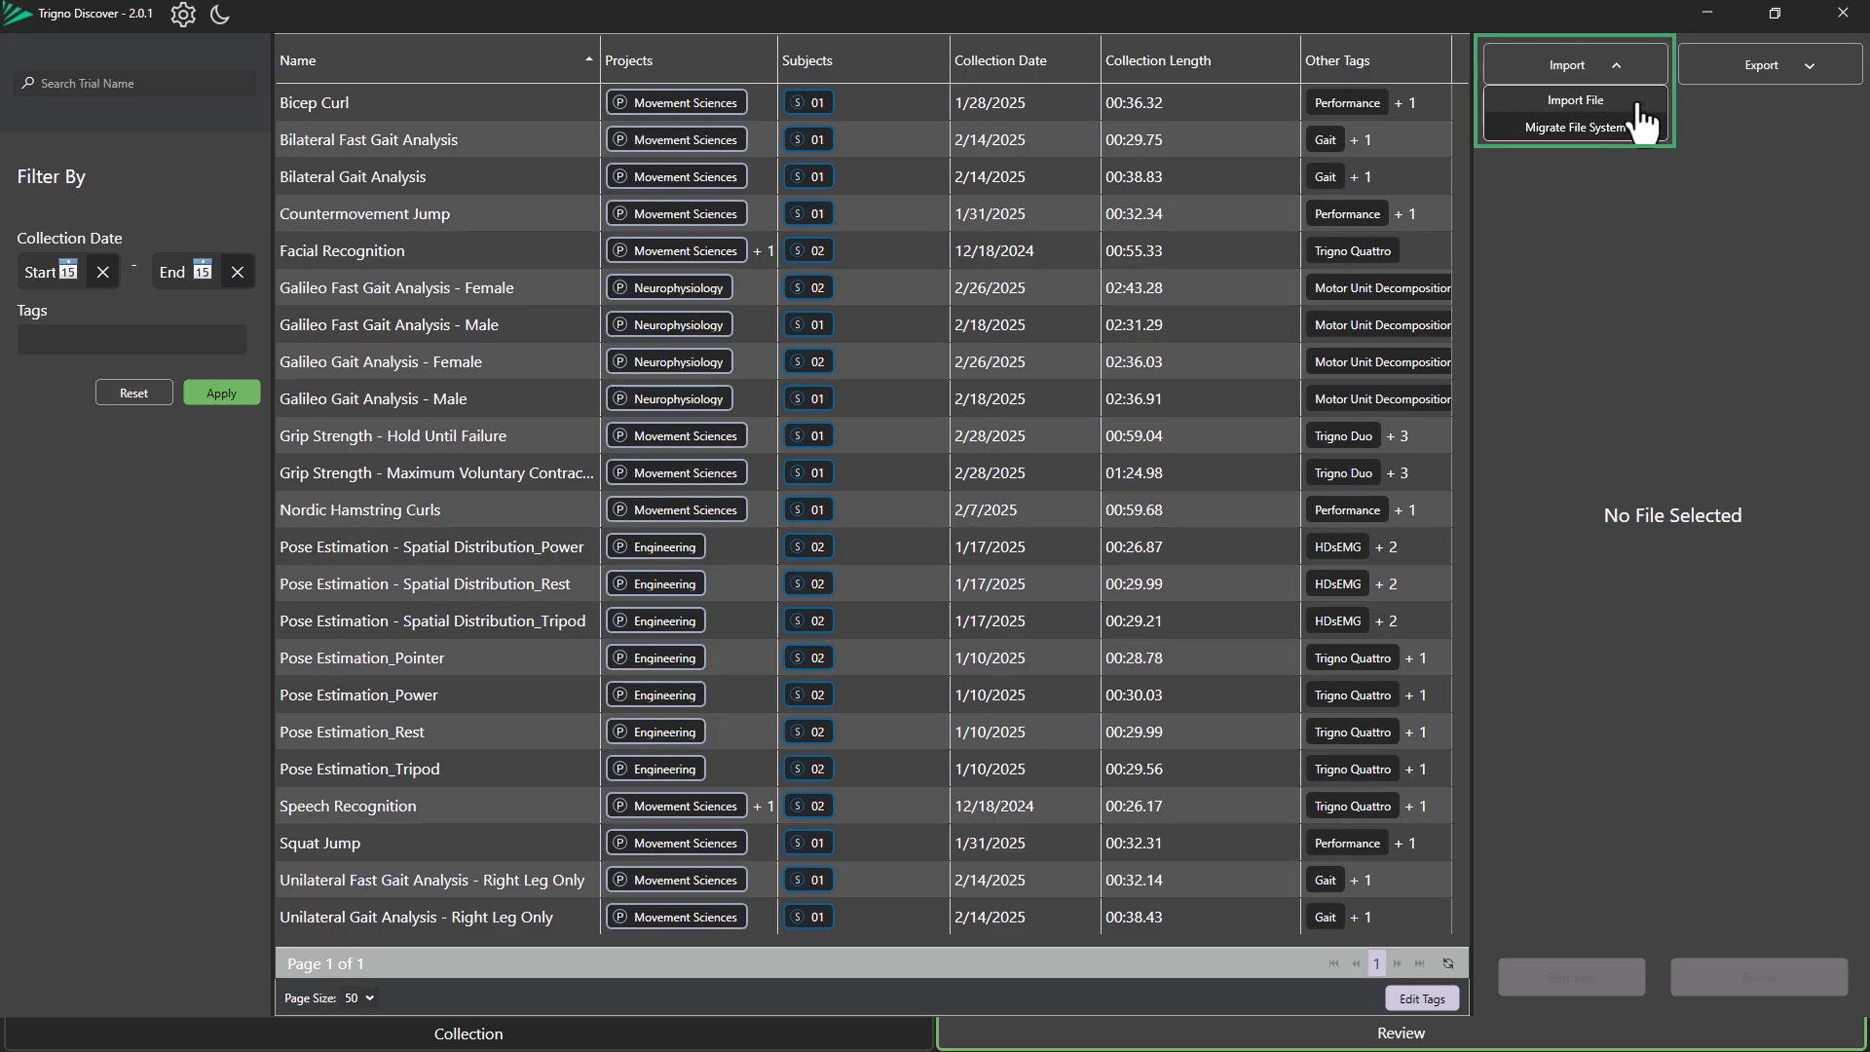
click(1639, 105)
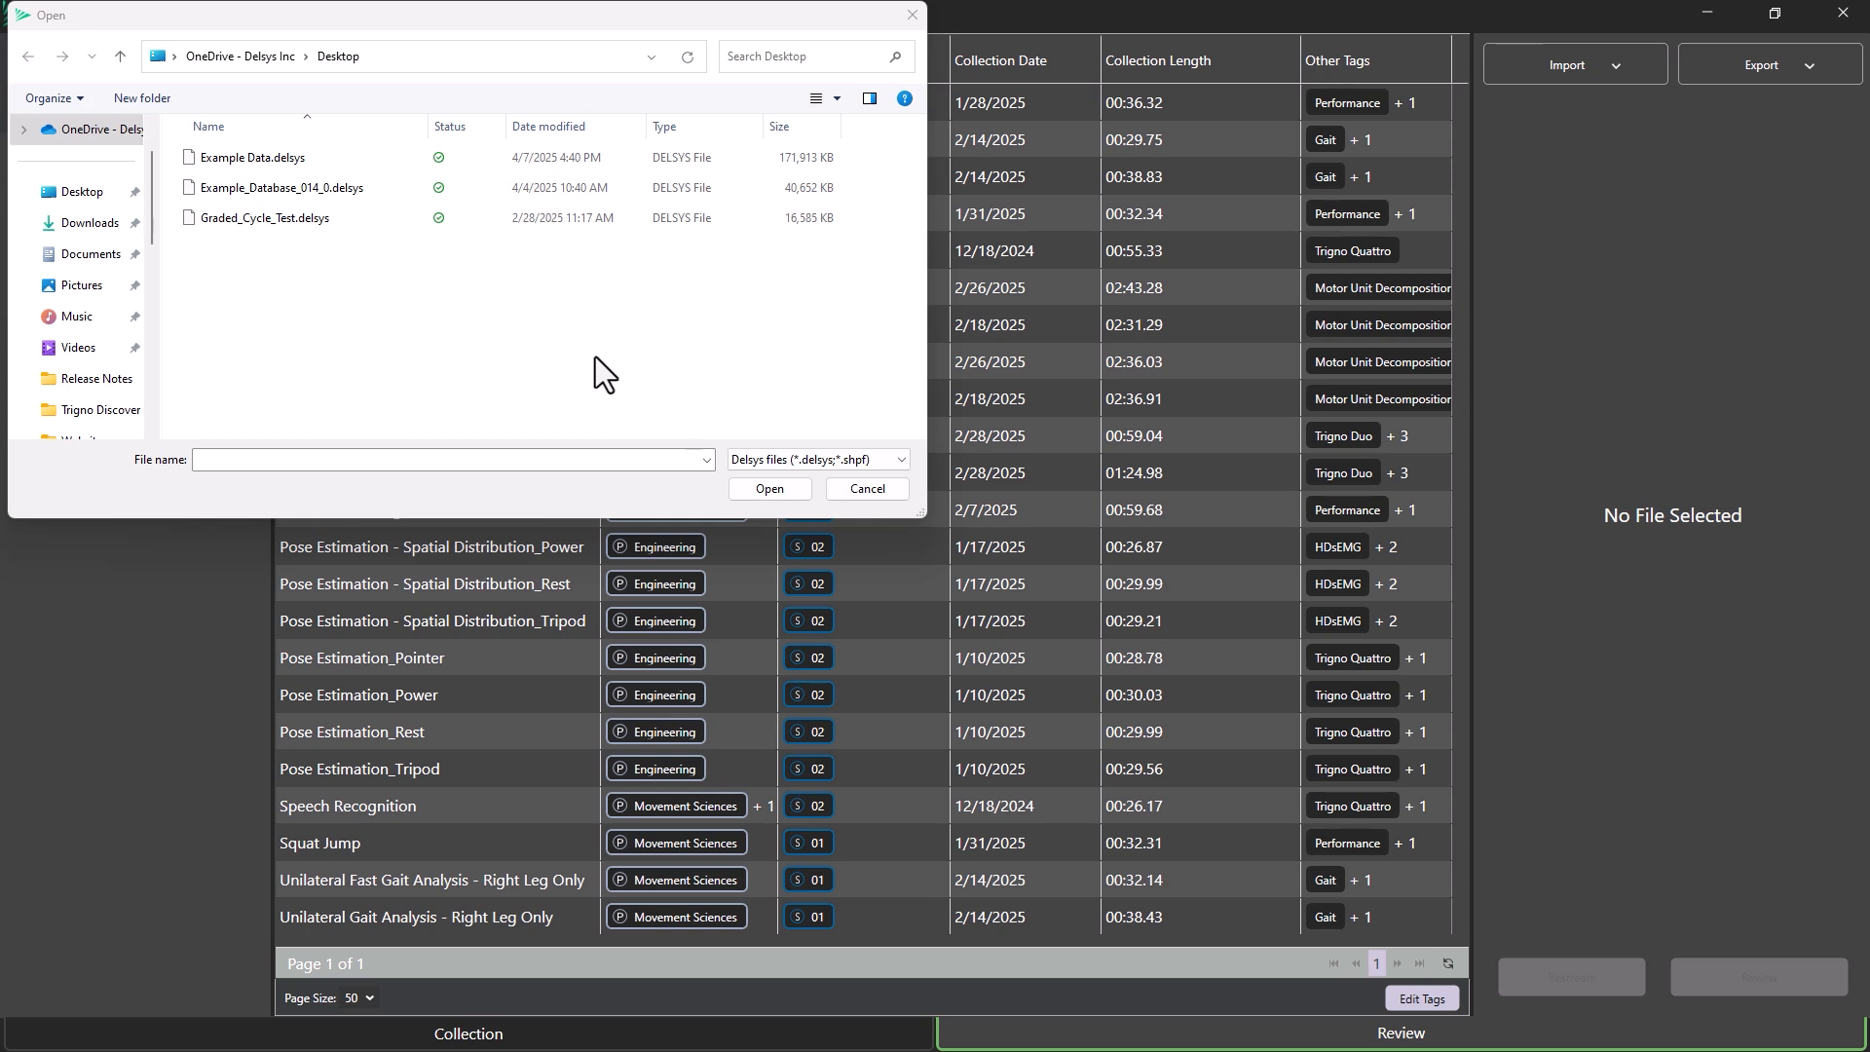
click(761, 457)
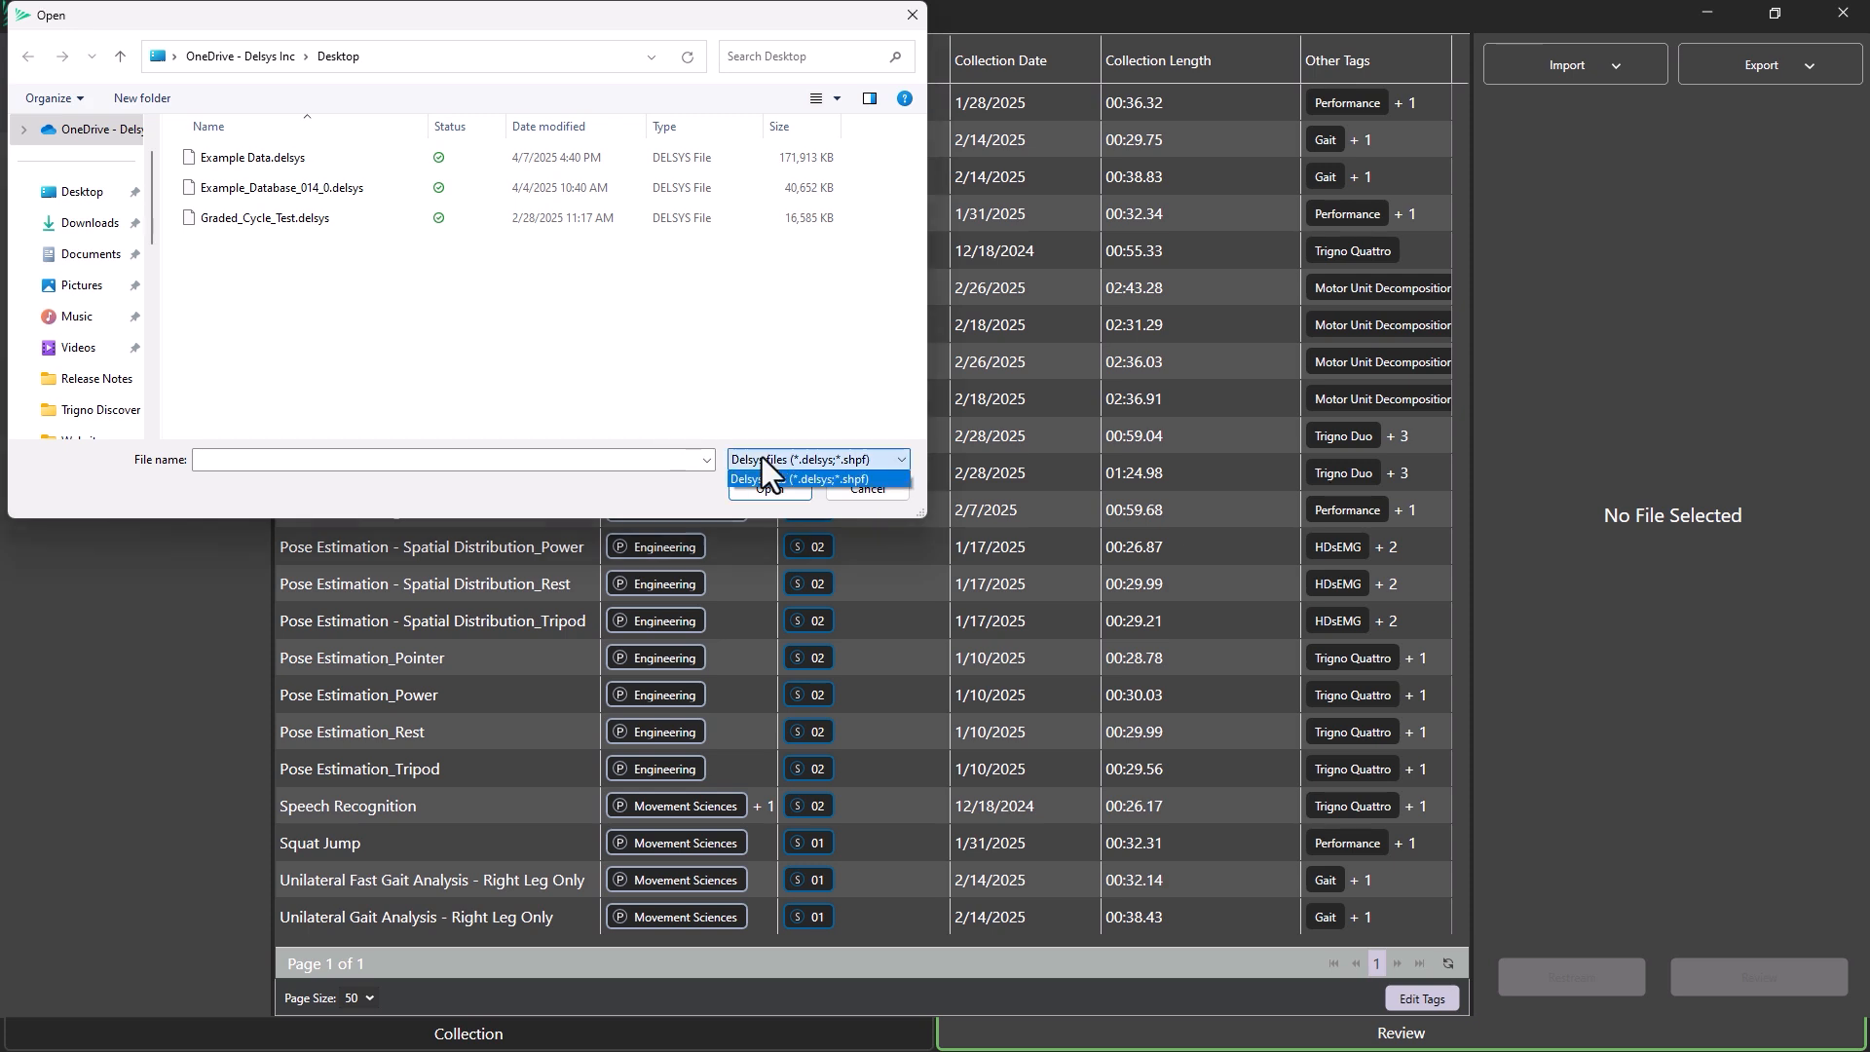
click(890, 459)
click(344, 224)
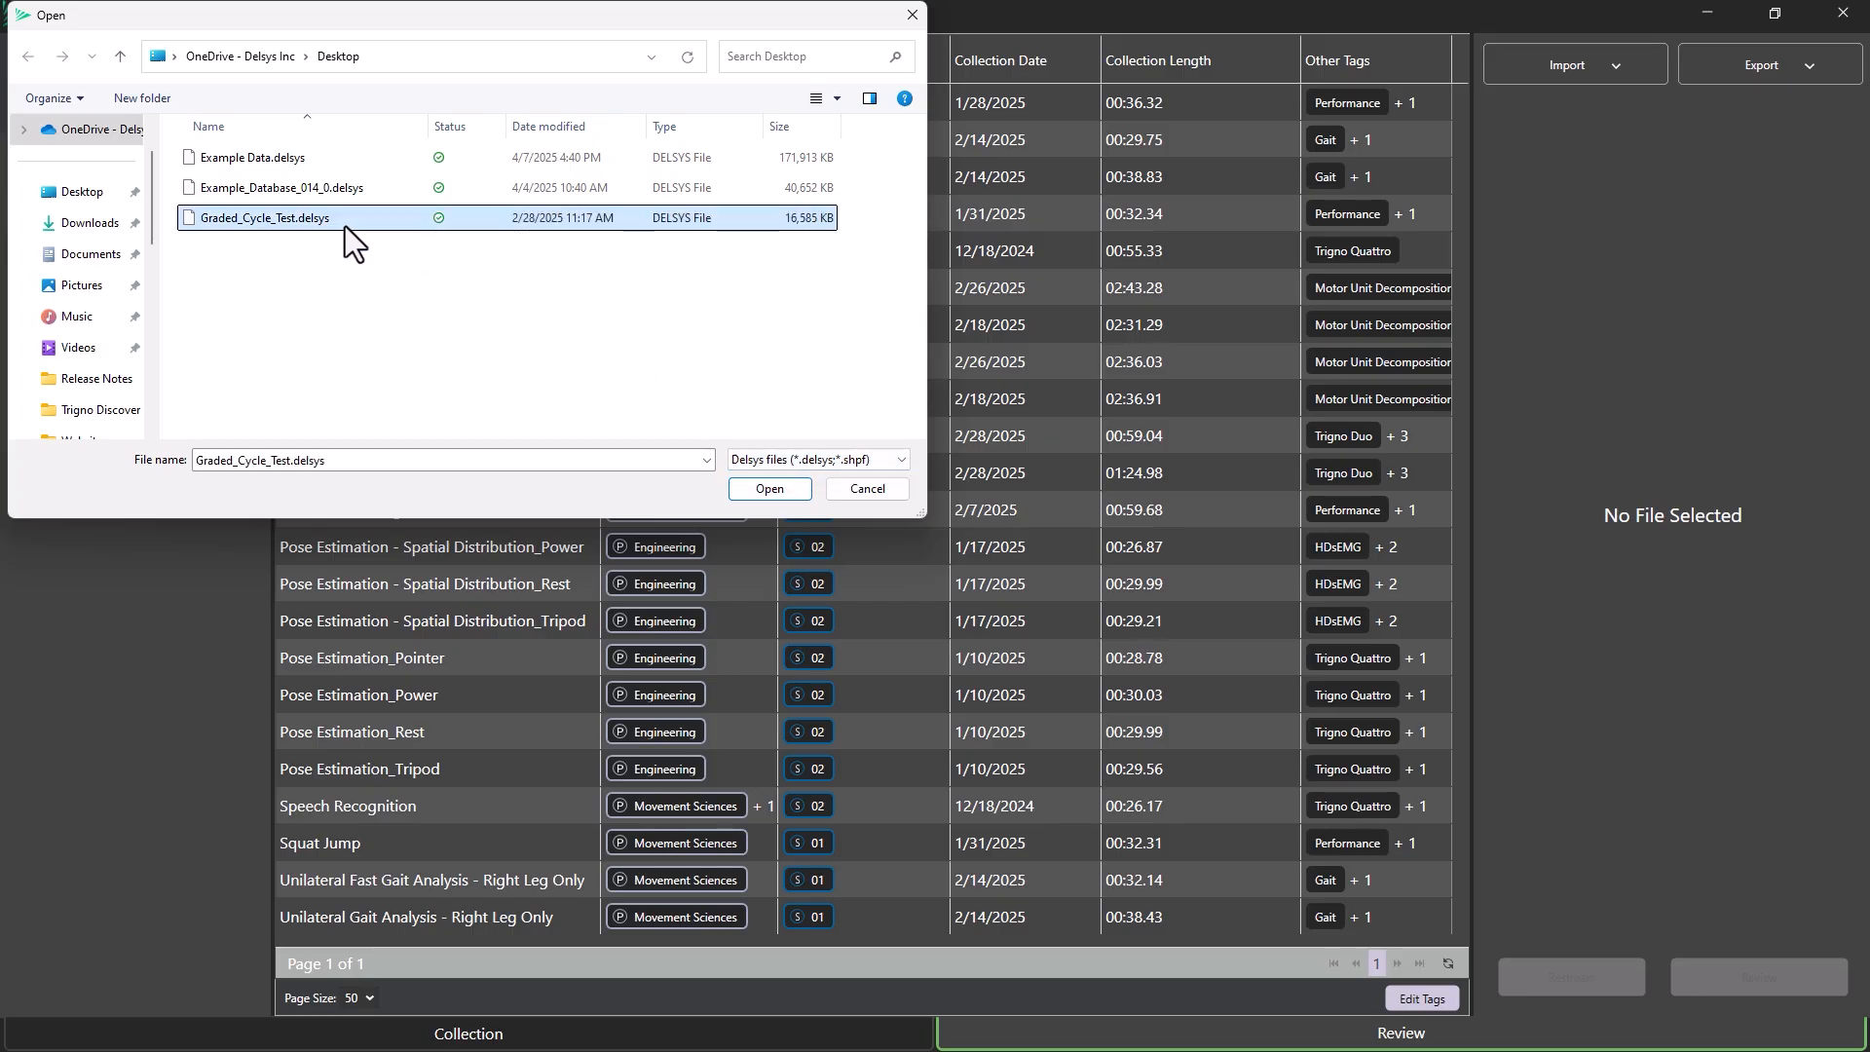
click(767, 488)
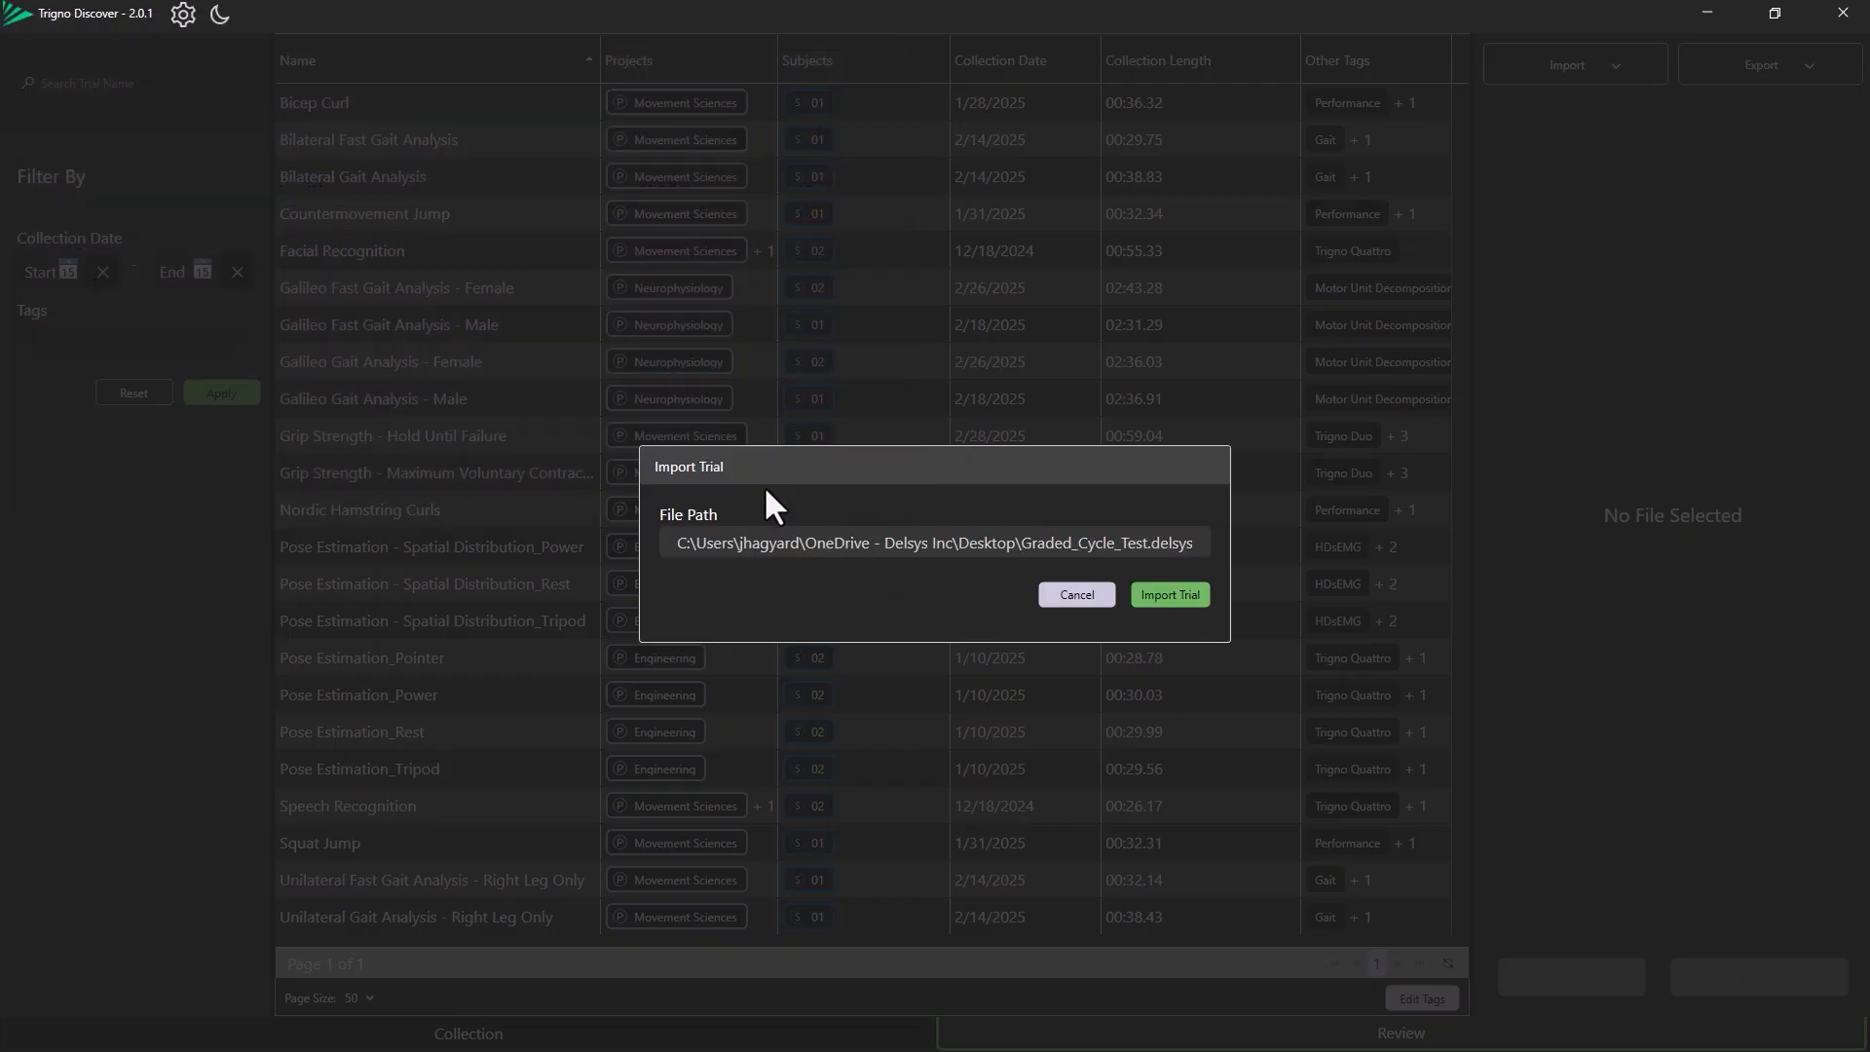
click(1188, 598)
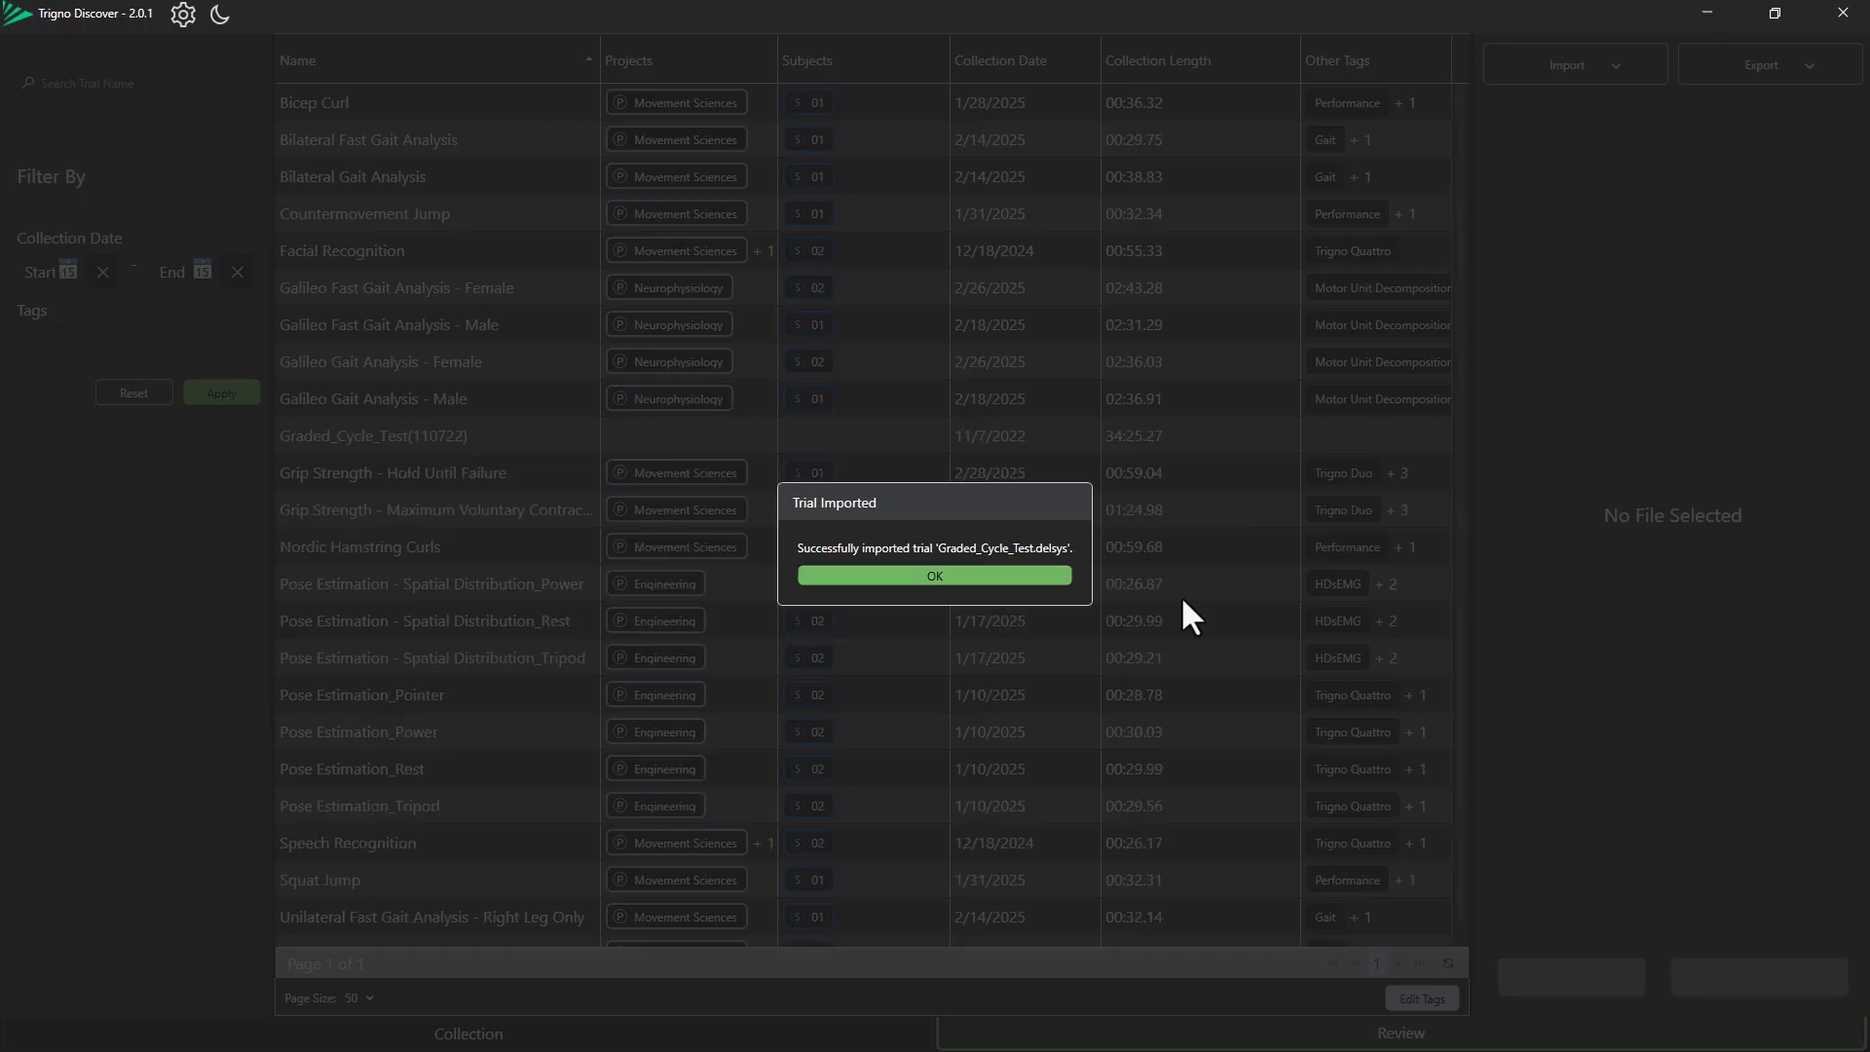
click(1013, 576)
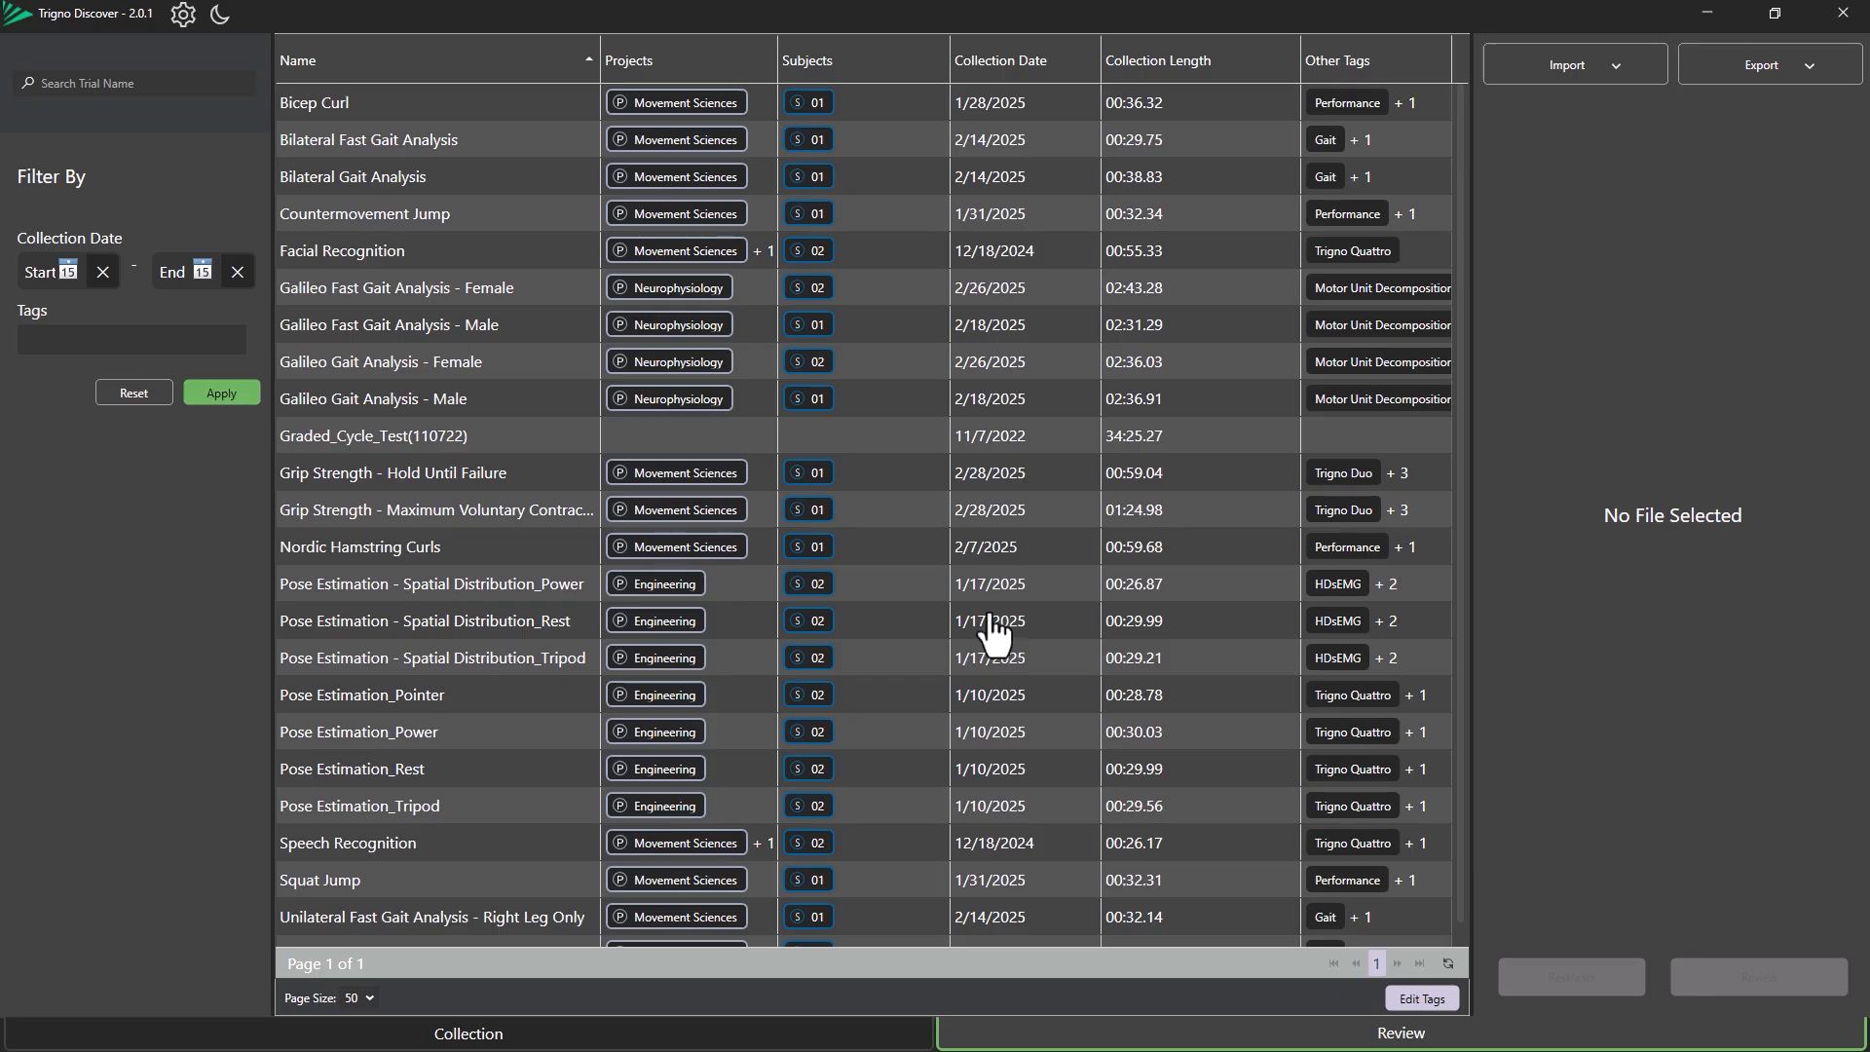
Select the imported trial, open the tag editor, and save the Movement Sciences tag with type Project.
click(862, 450)
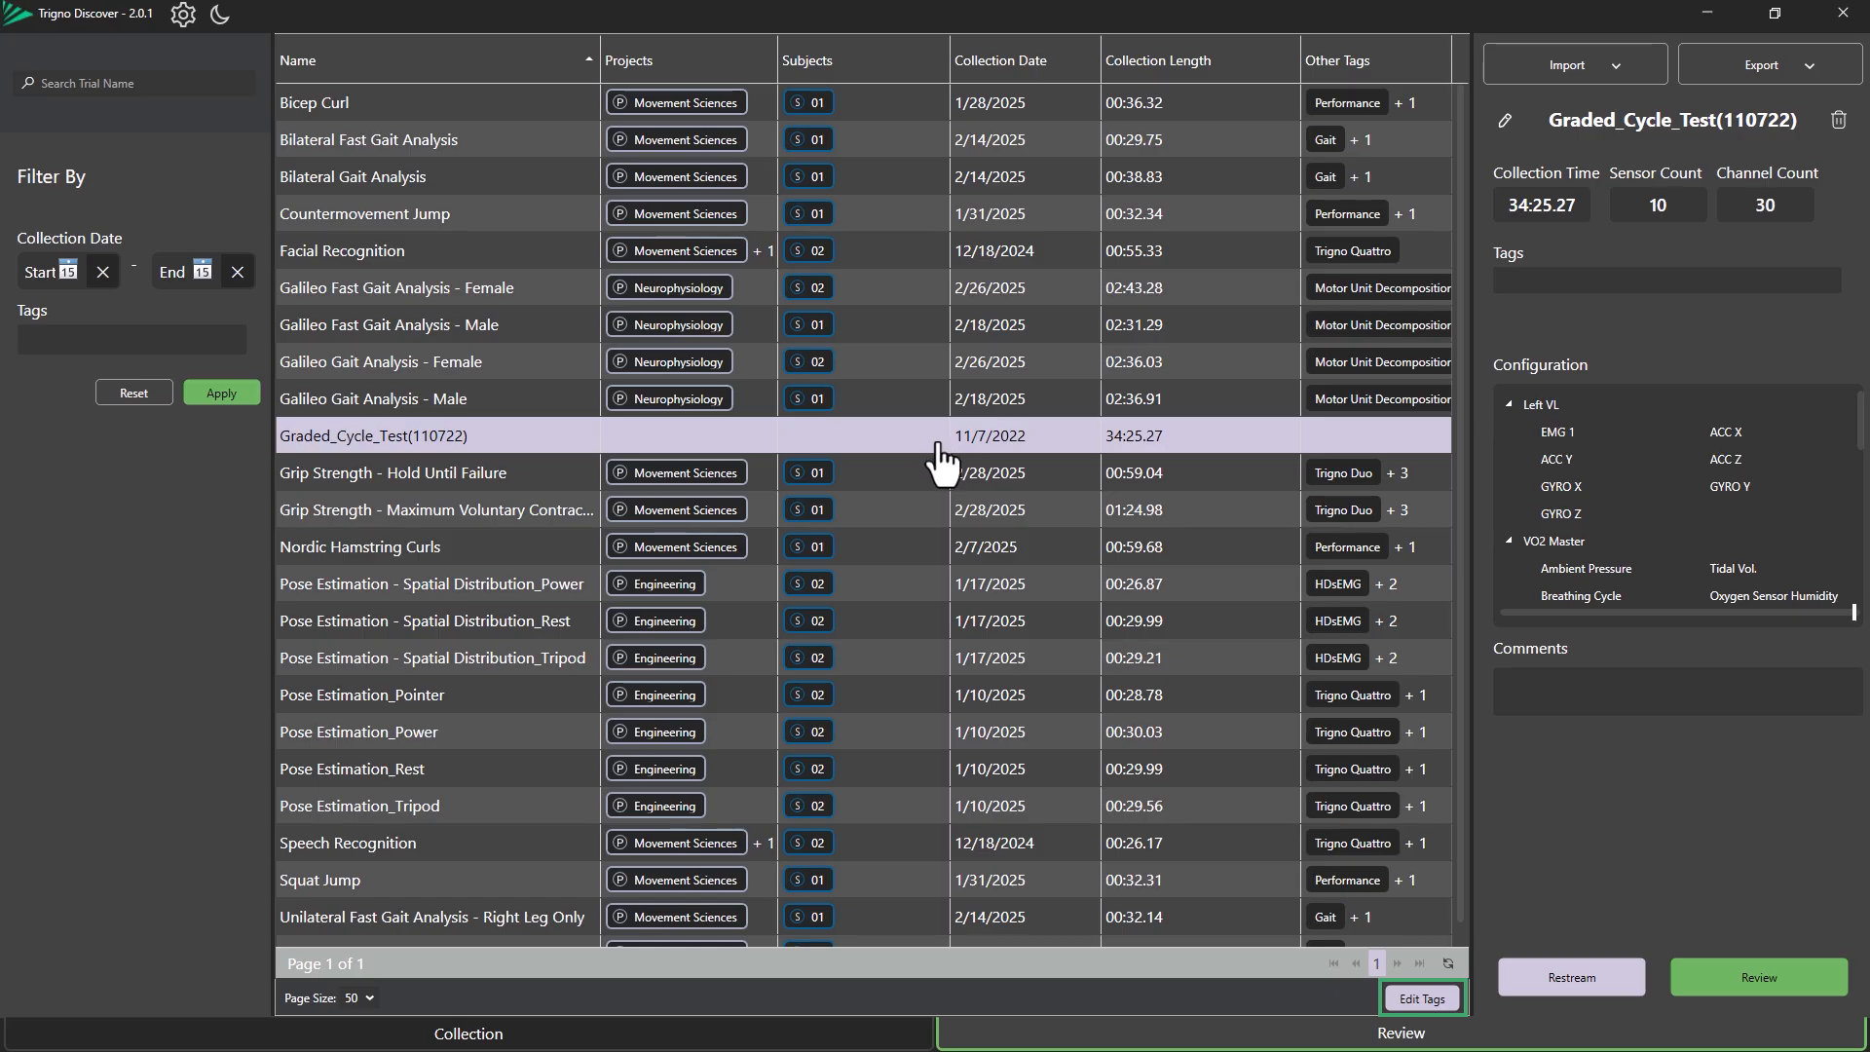
click(1431, 1003)
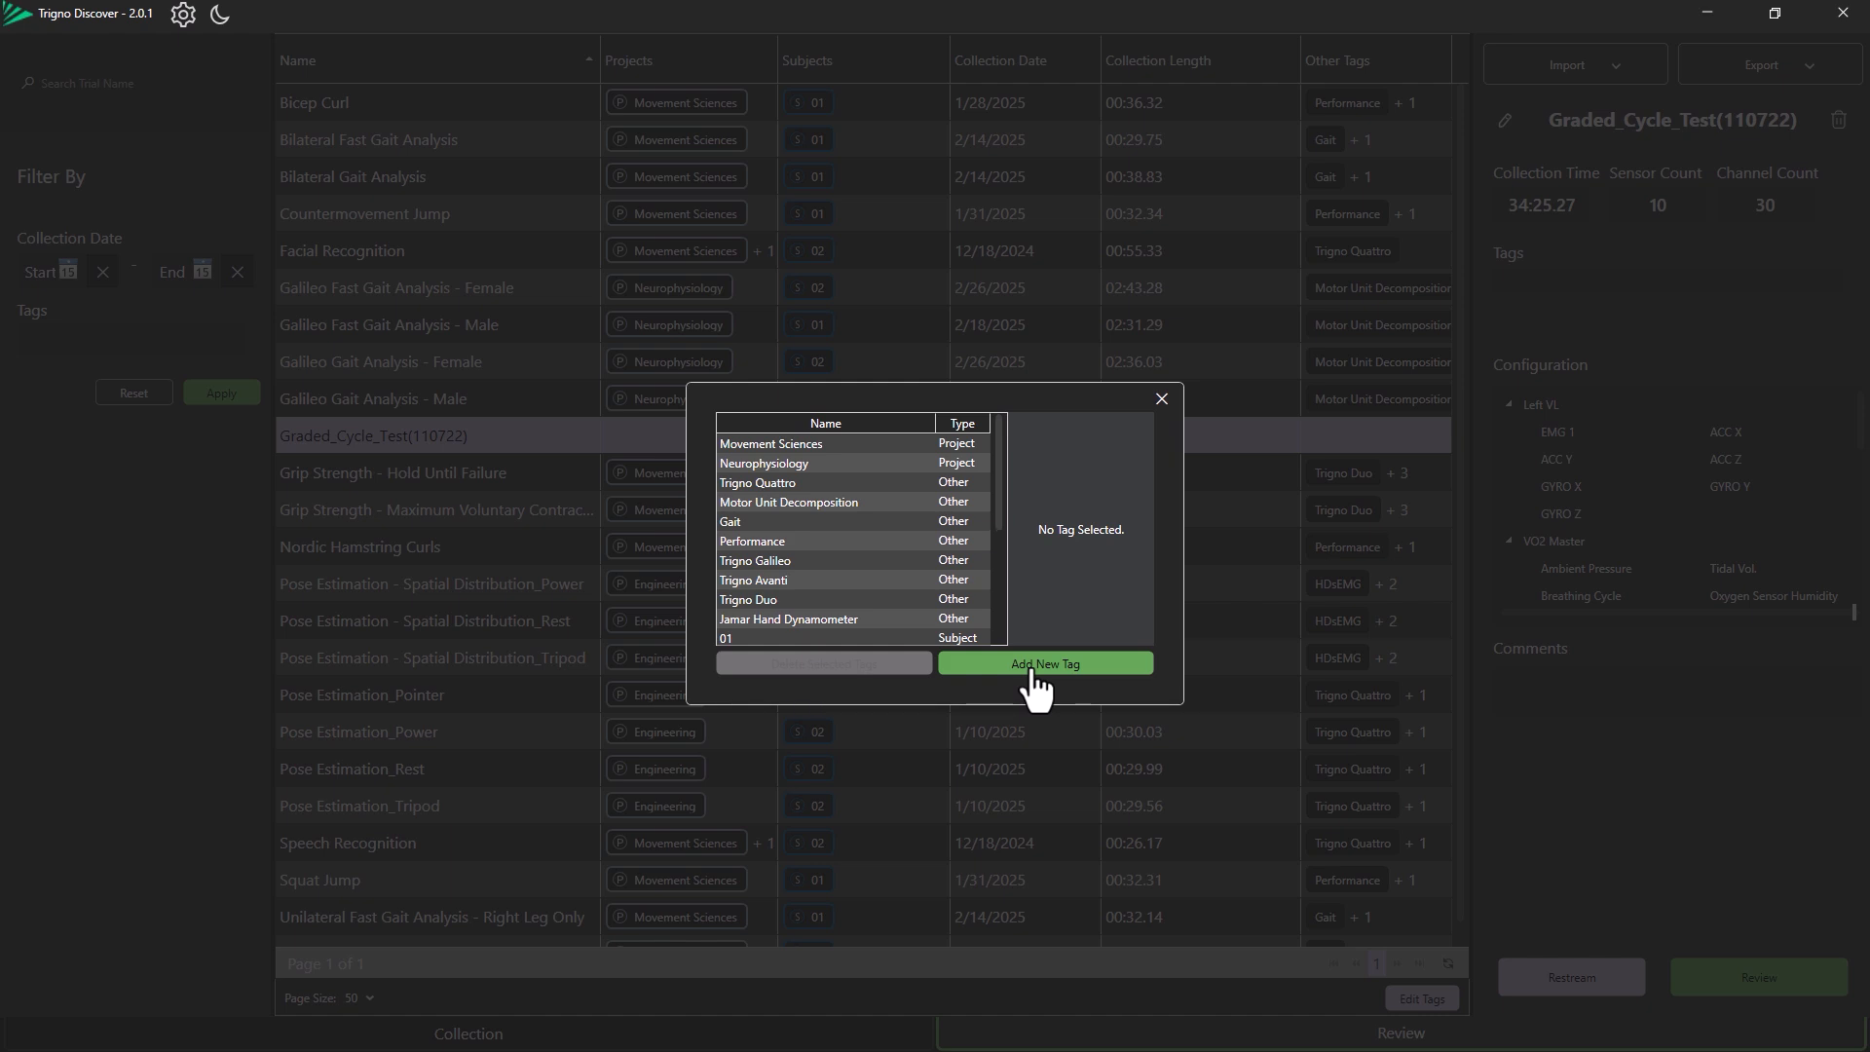
click(820, 443)
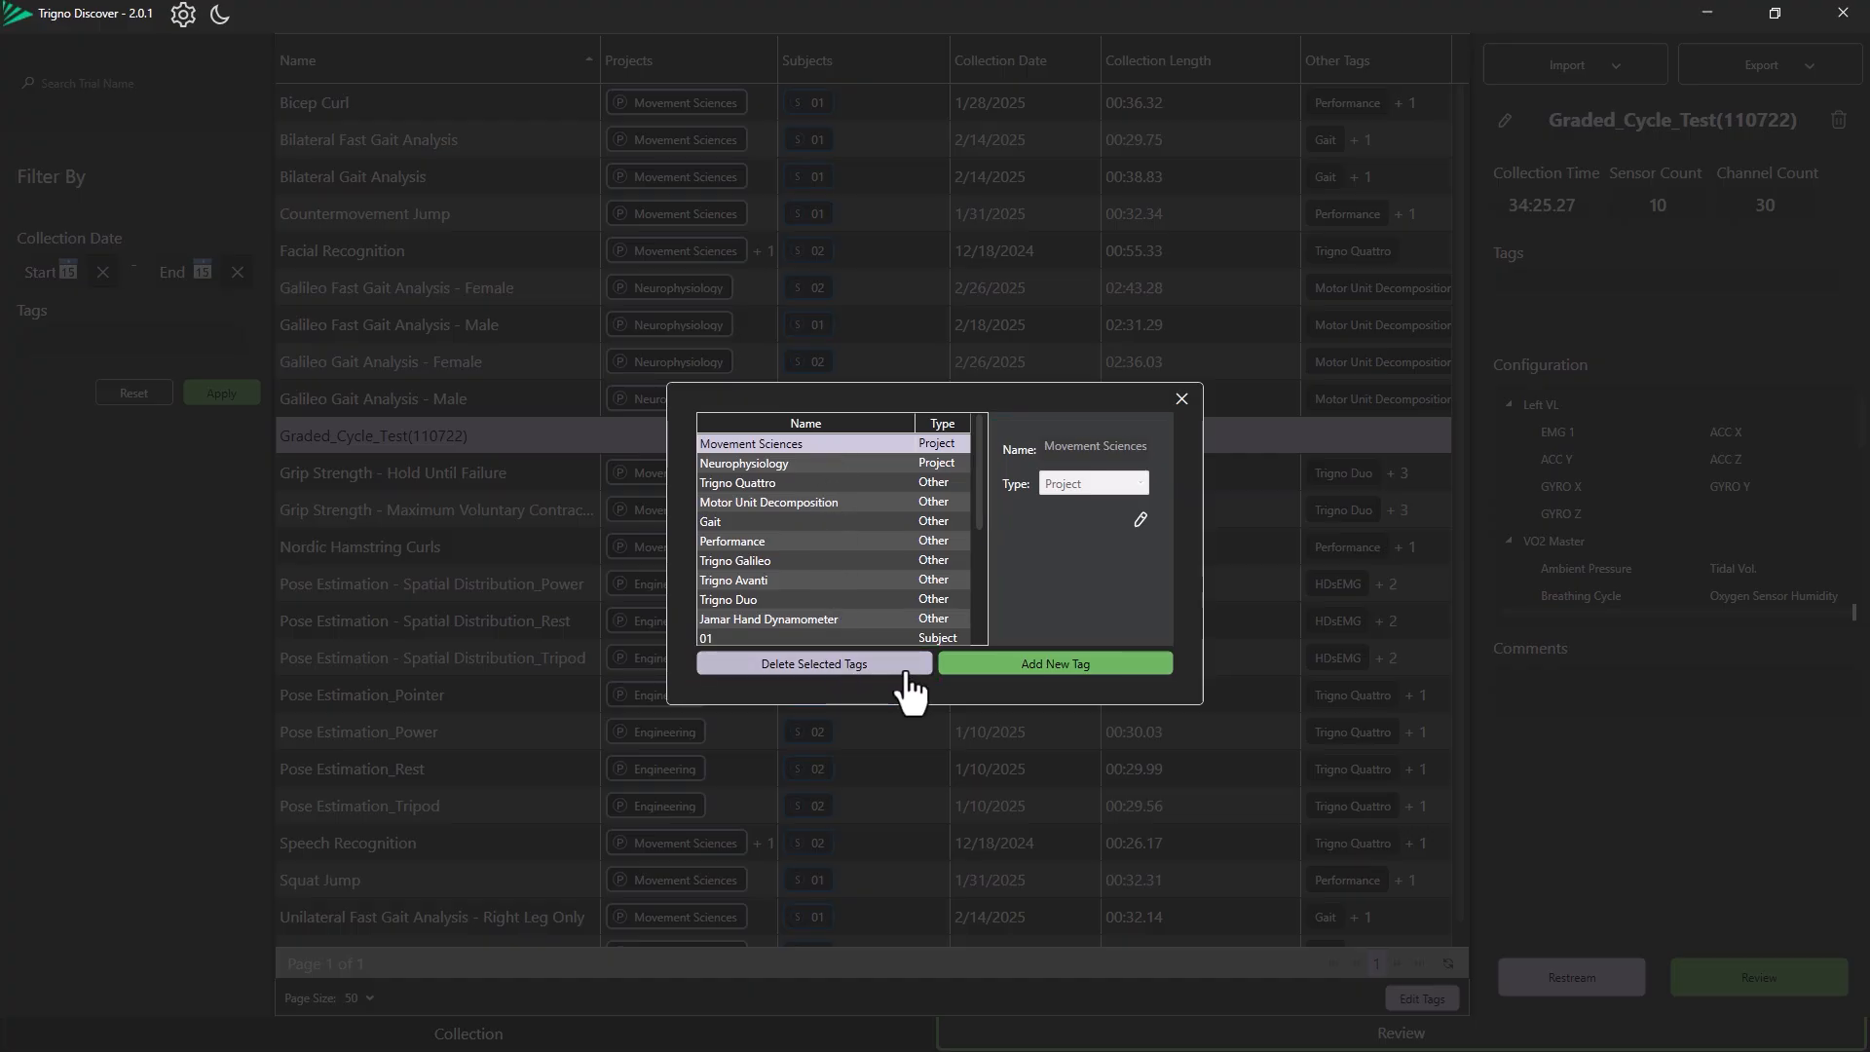
click(1142, 520)
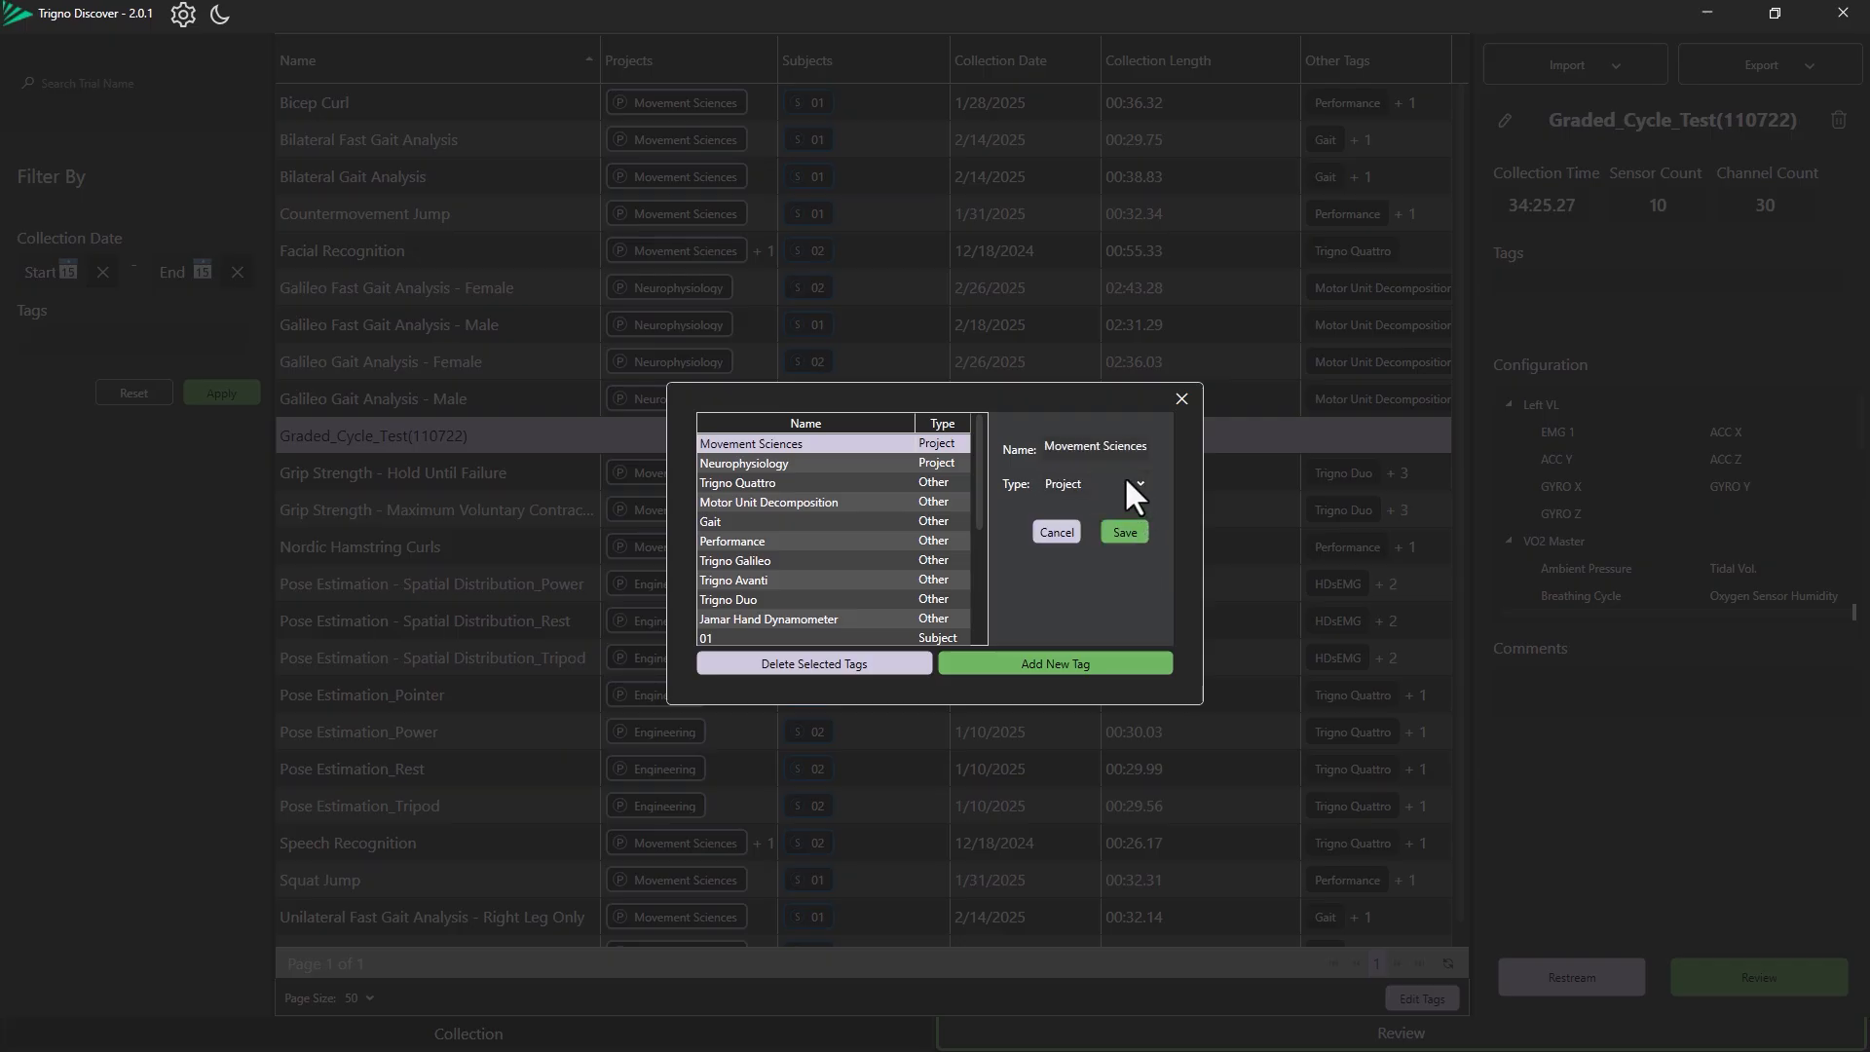
click(1116, 483)
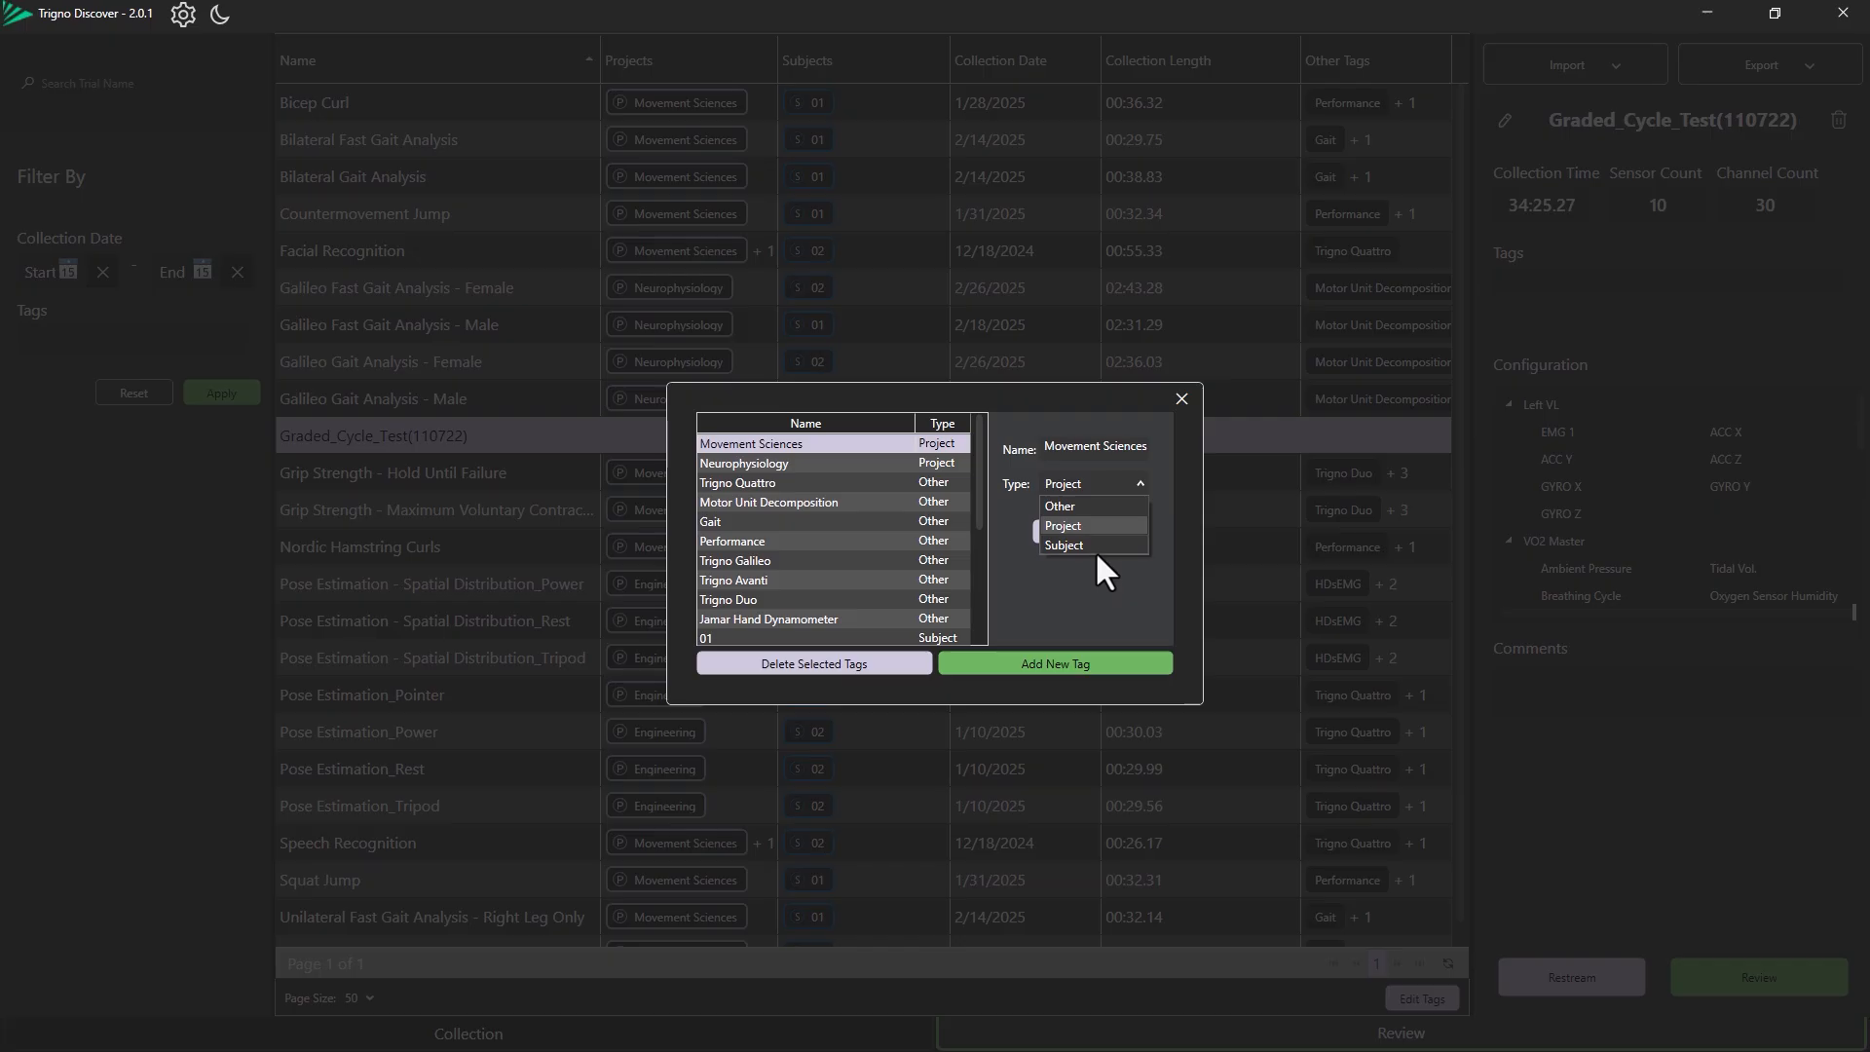
click(1095, 578)
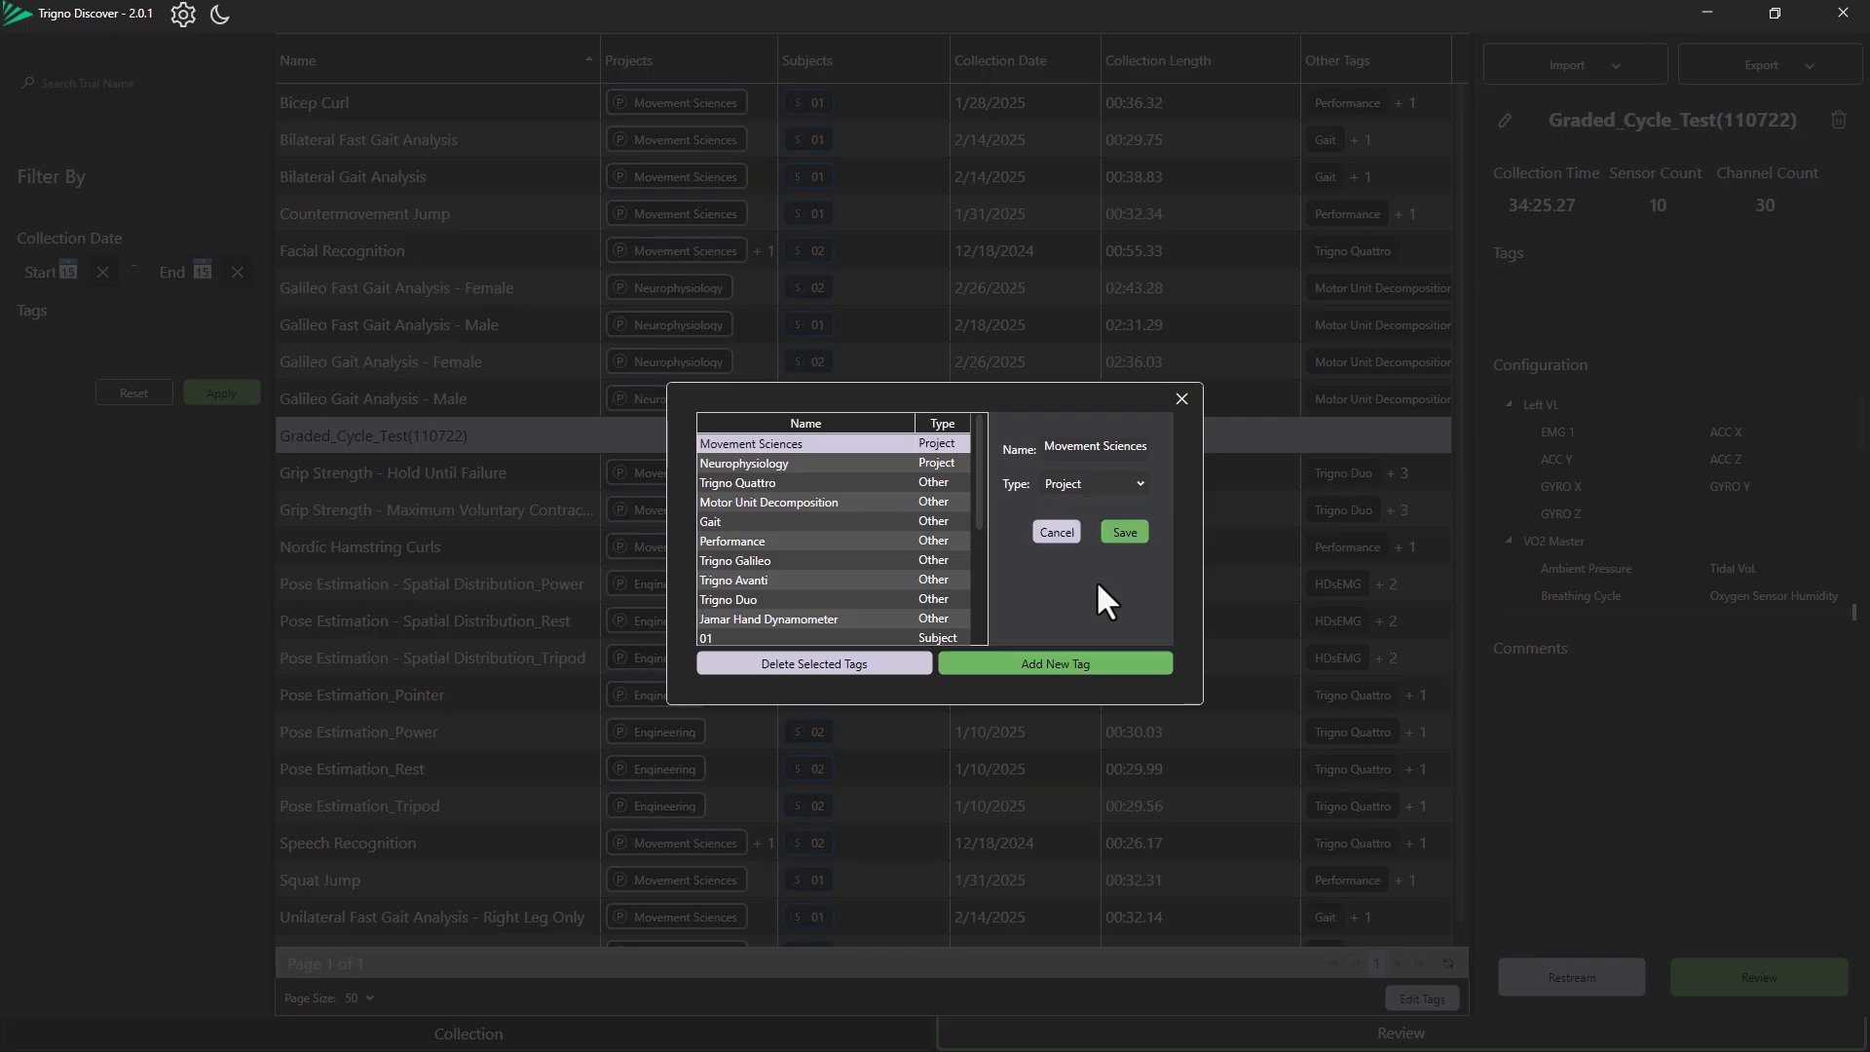
click(1125, 535)
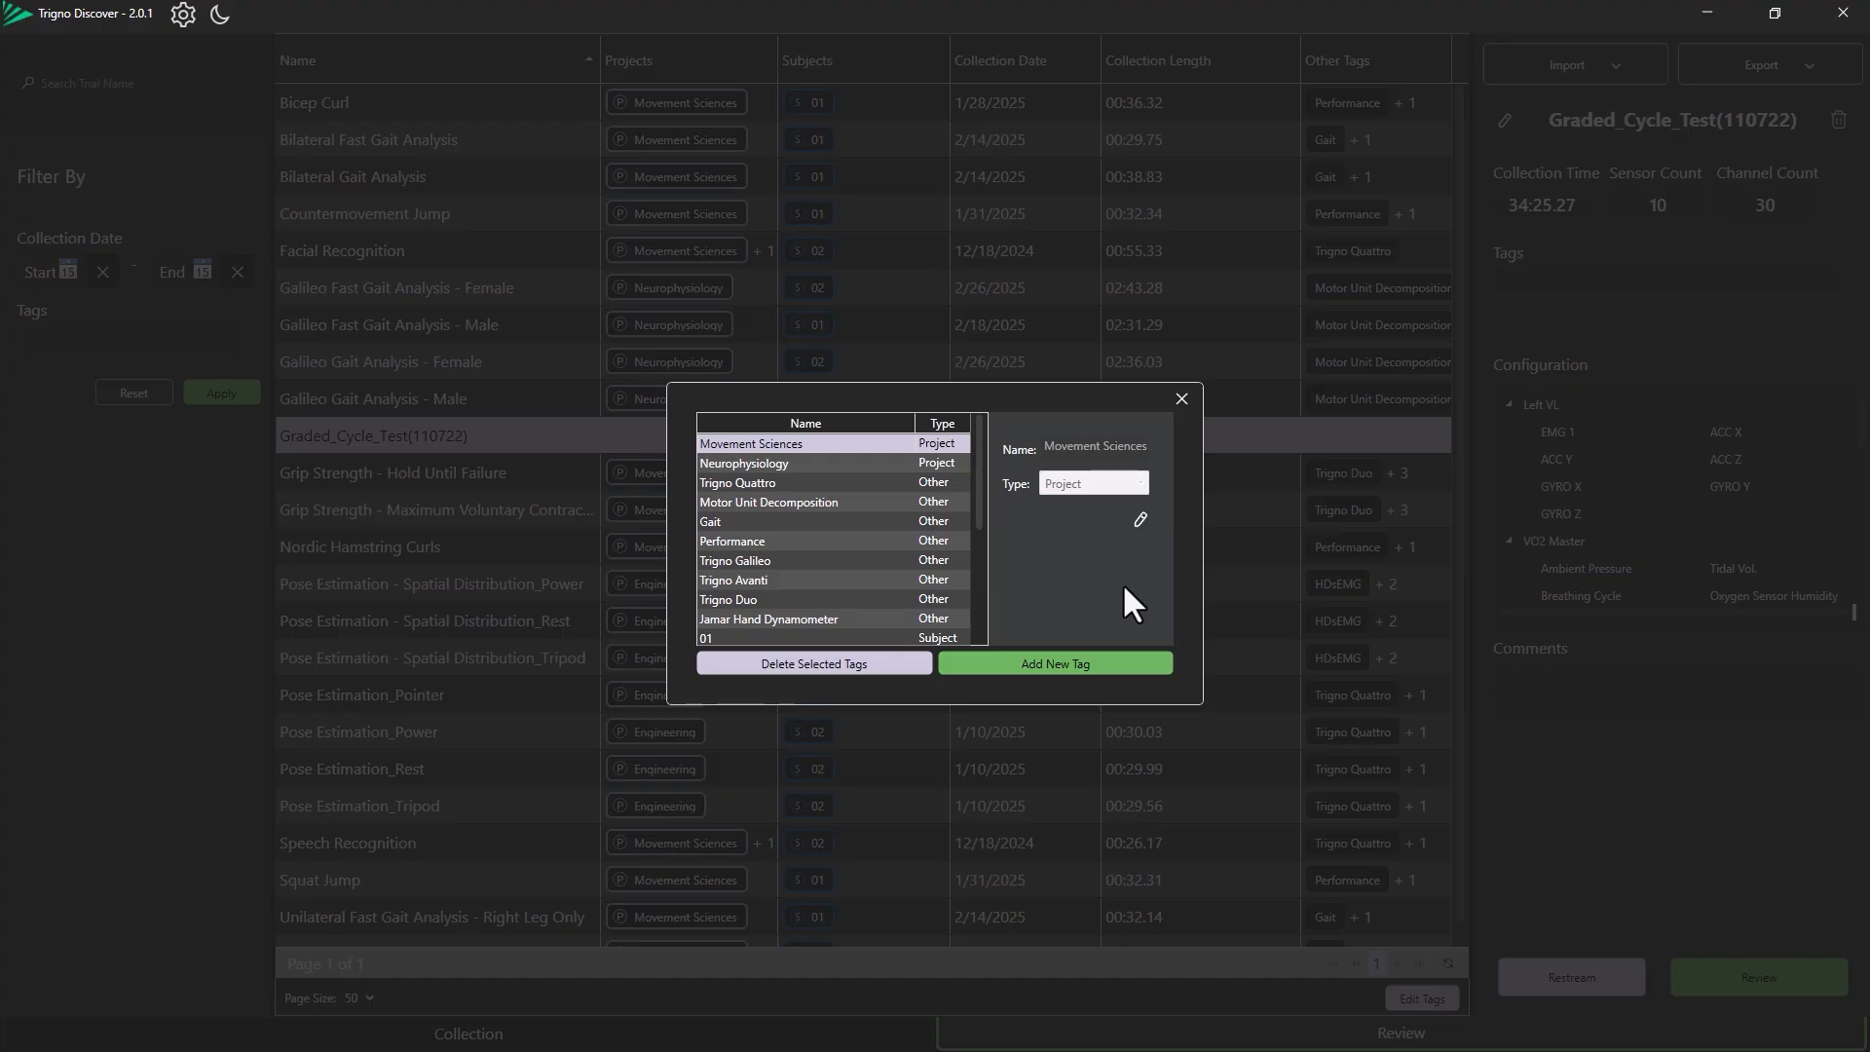